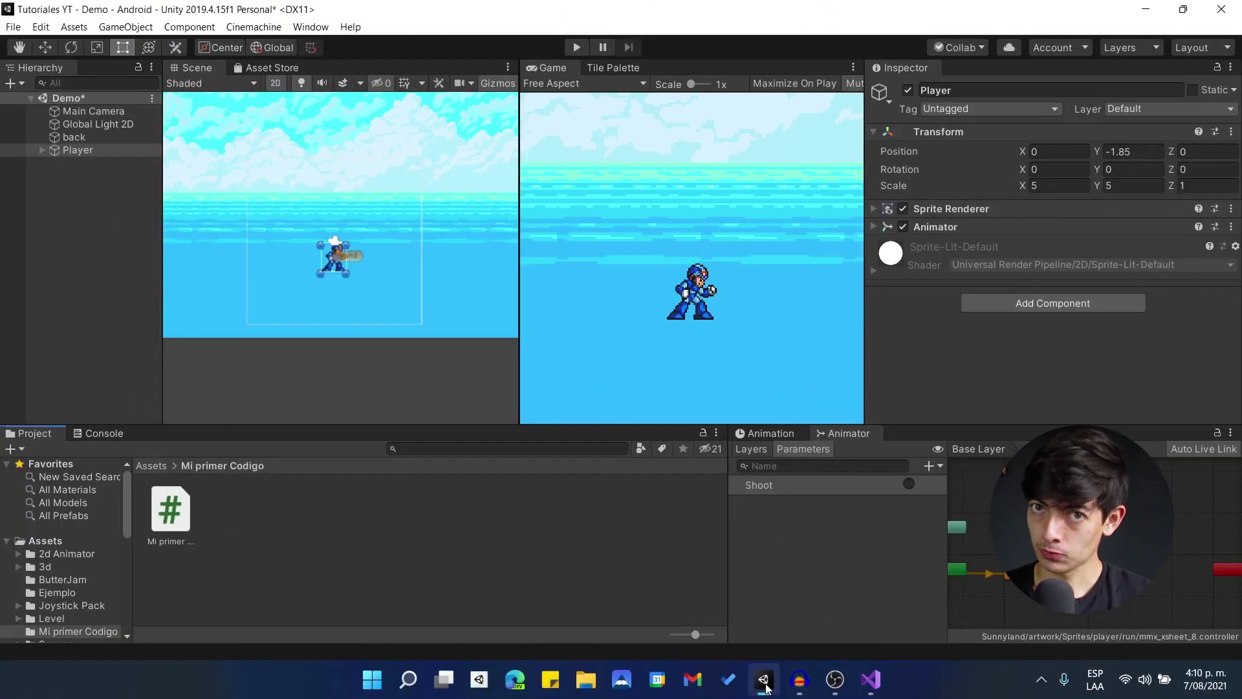
Step: Add a new C# script to the Mi primer Codigo folder and name it Mi_PrimerS
right_click(330, 551)
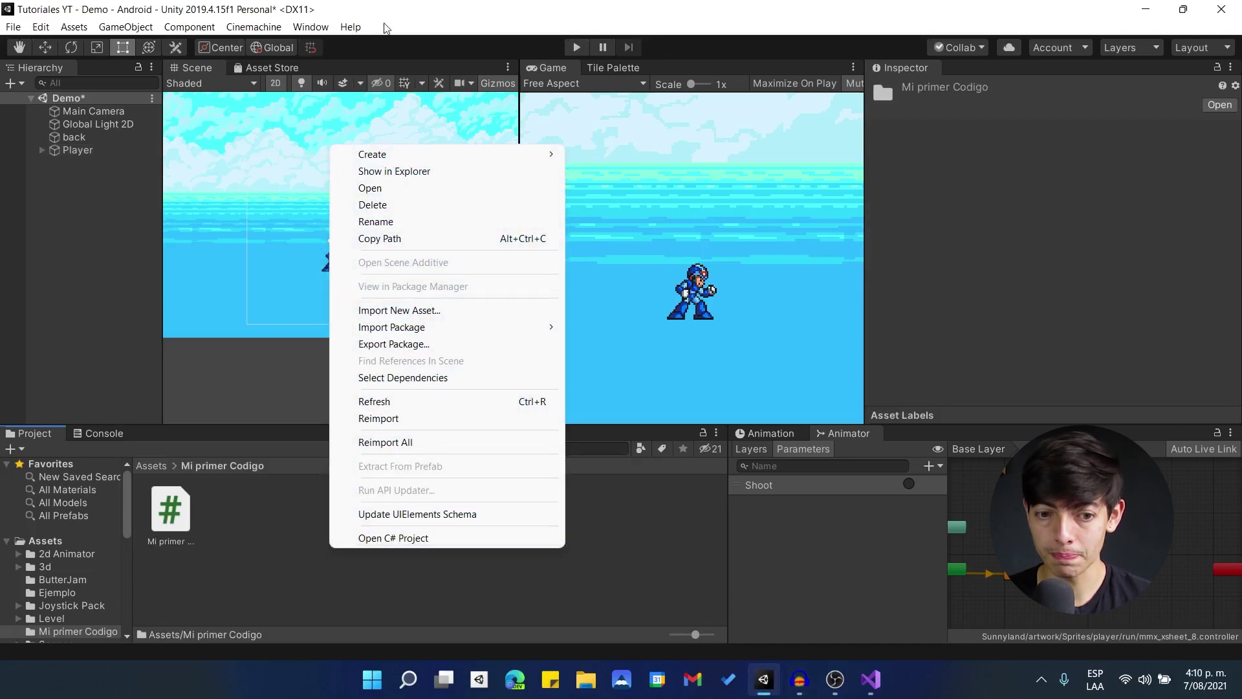
mouse_move(444, 154)
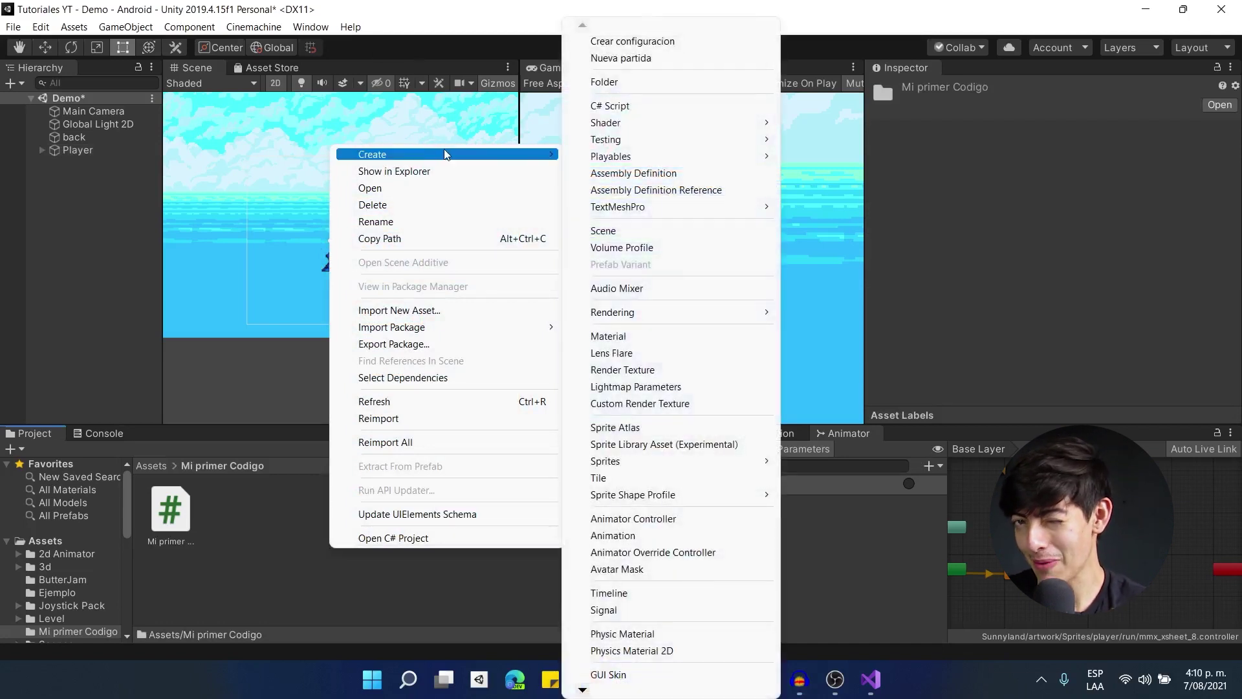
left_click(290, 538)
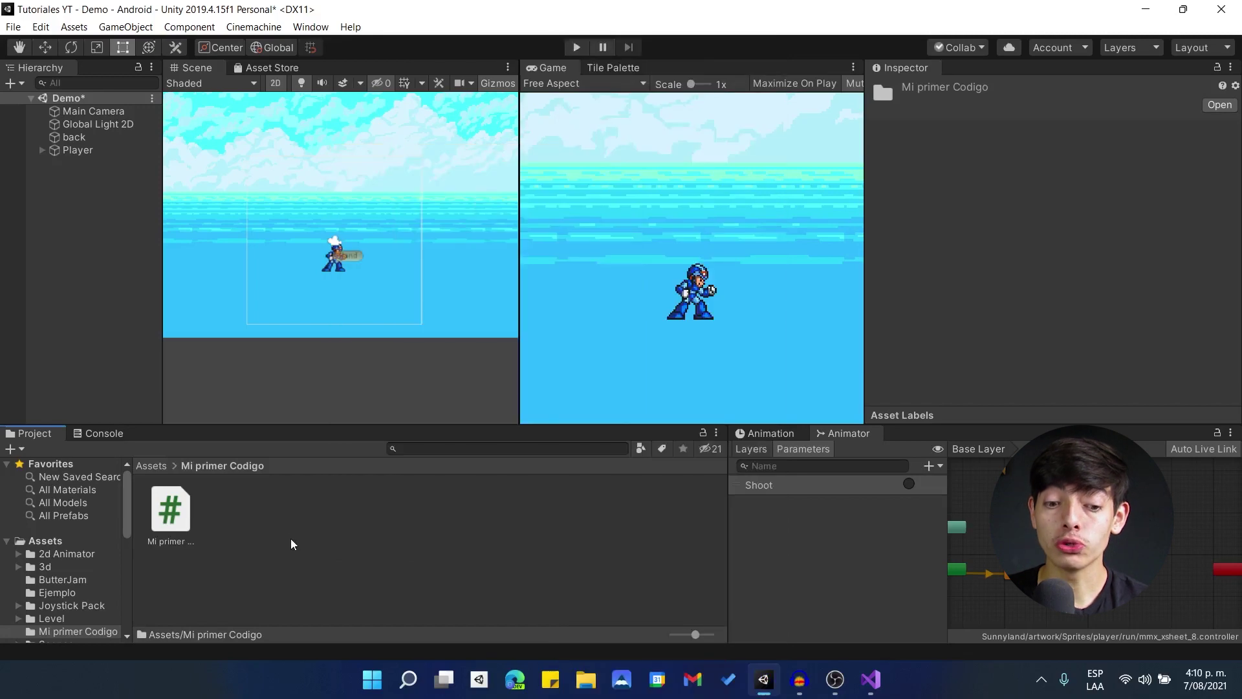
right_click(290, 538)
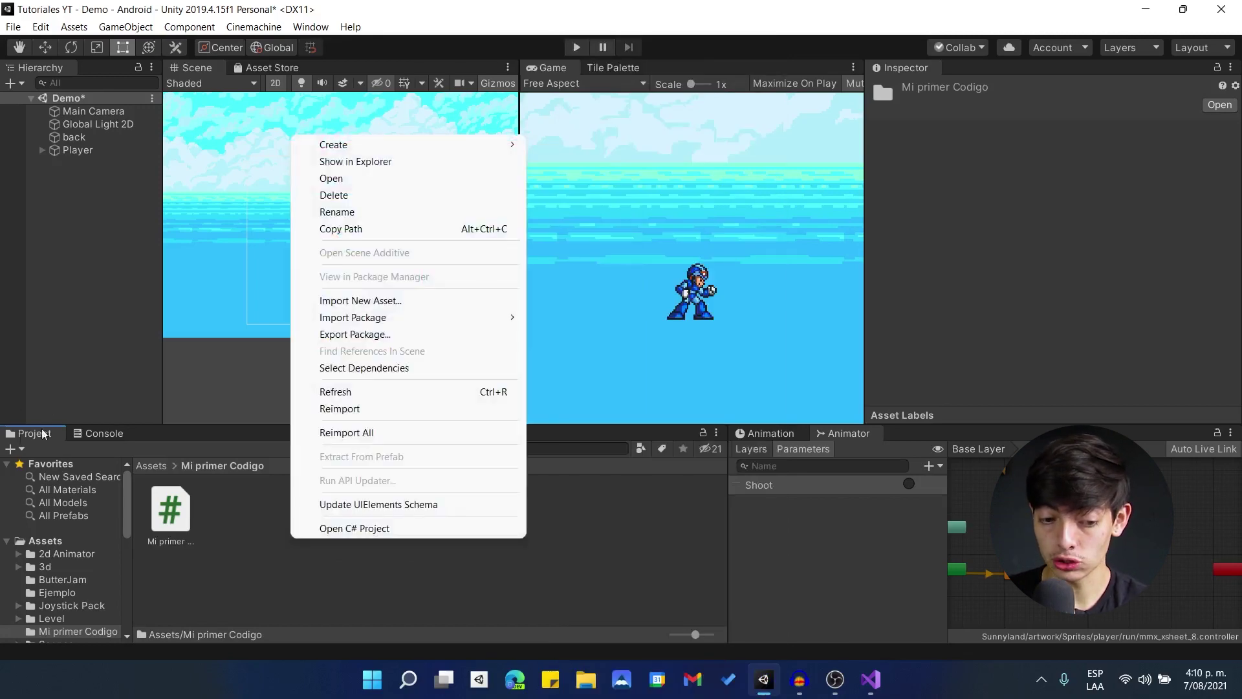
mouse_move(416, 144)
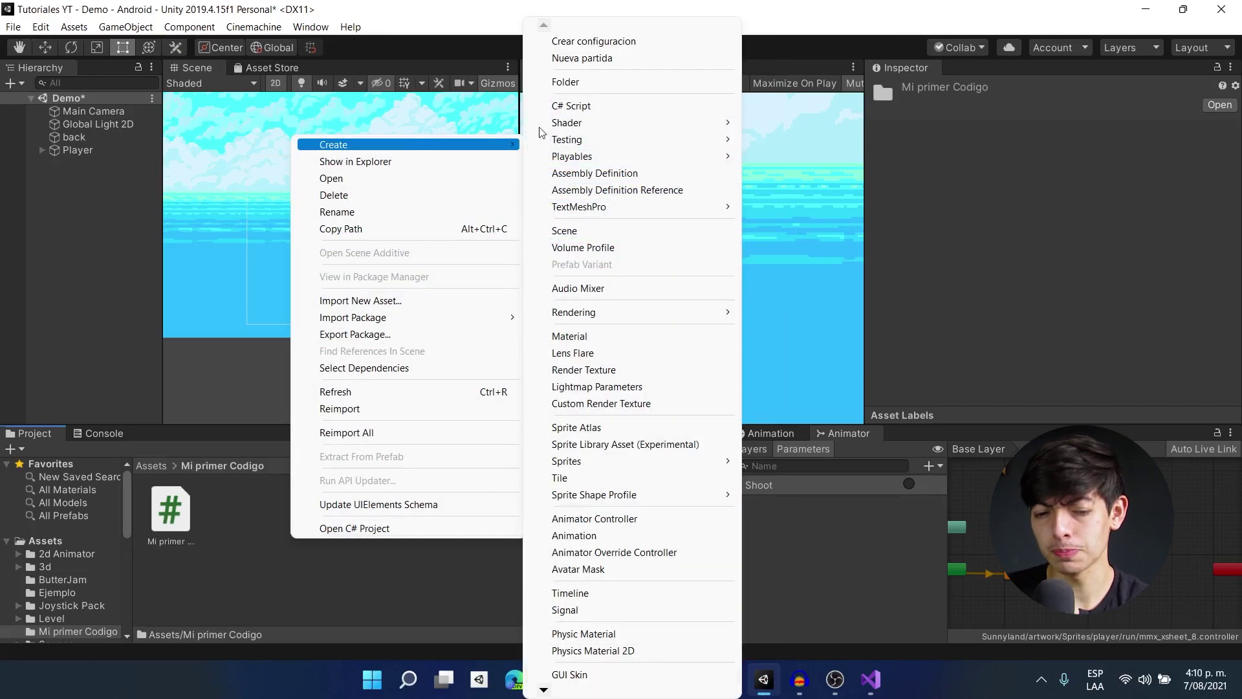
left_click(622, 106)
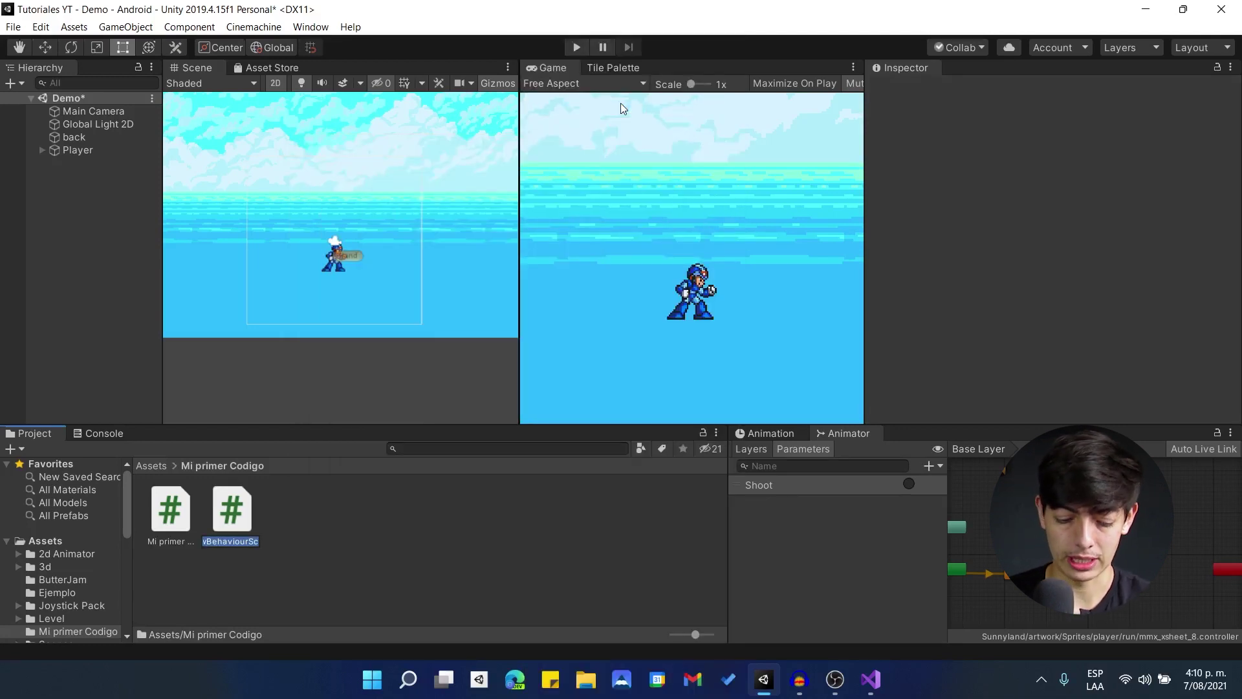
type("Mi_")
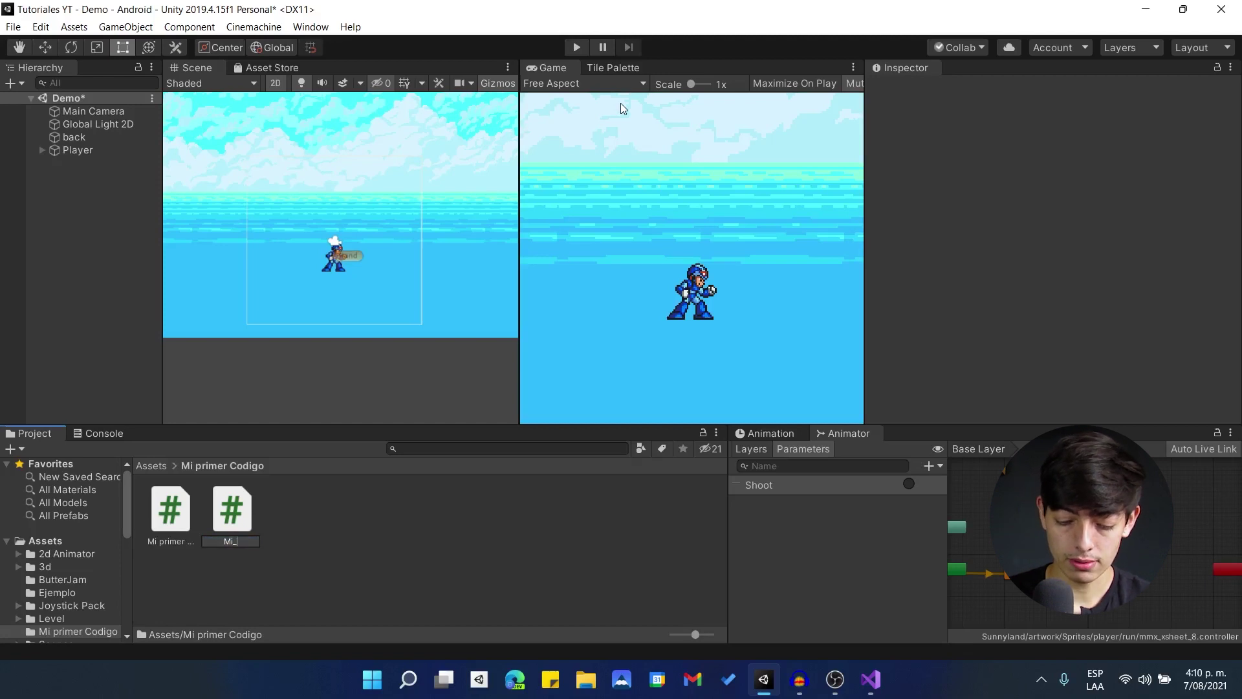
type("PrimerS")
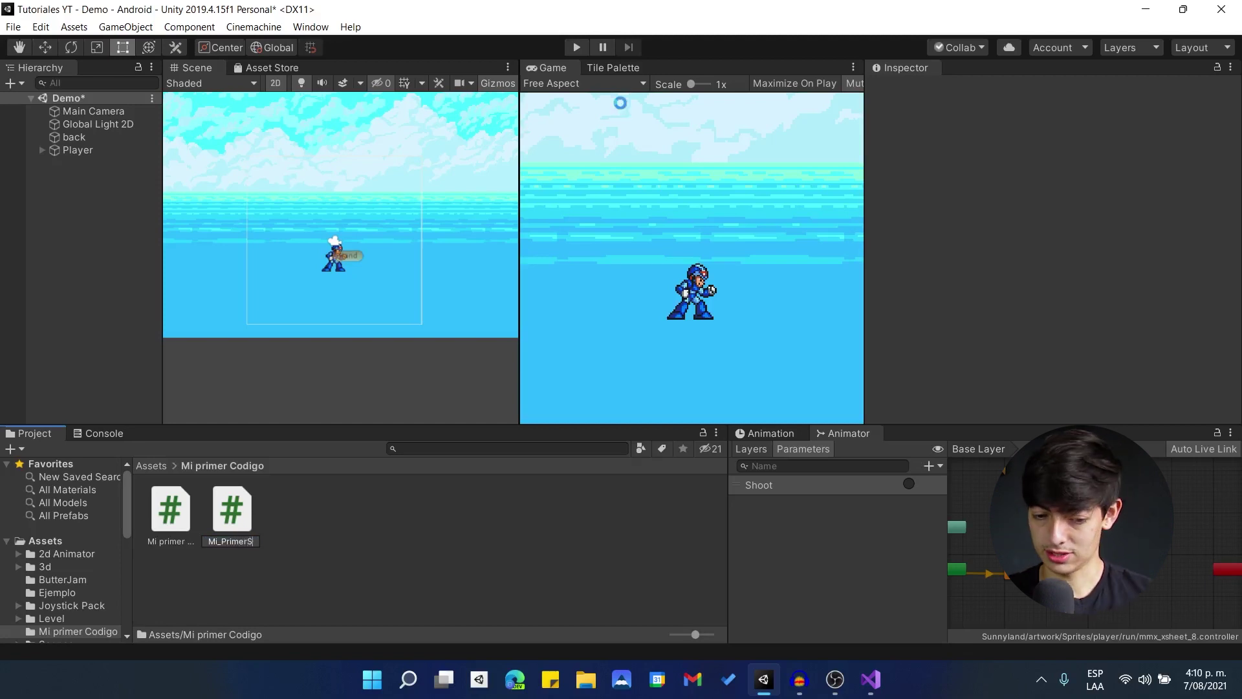
key("Return")
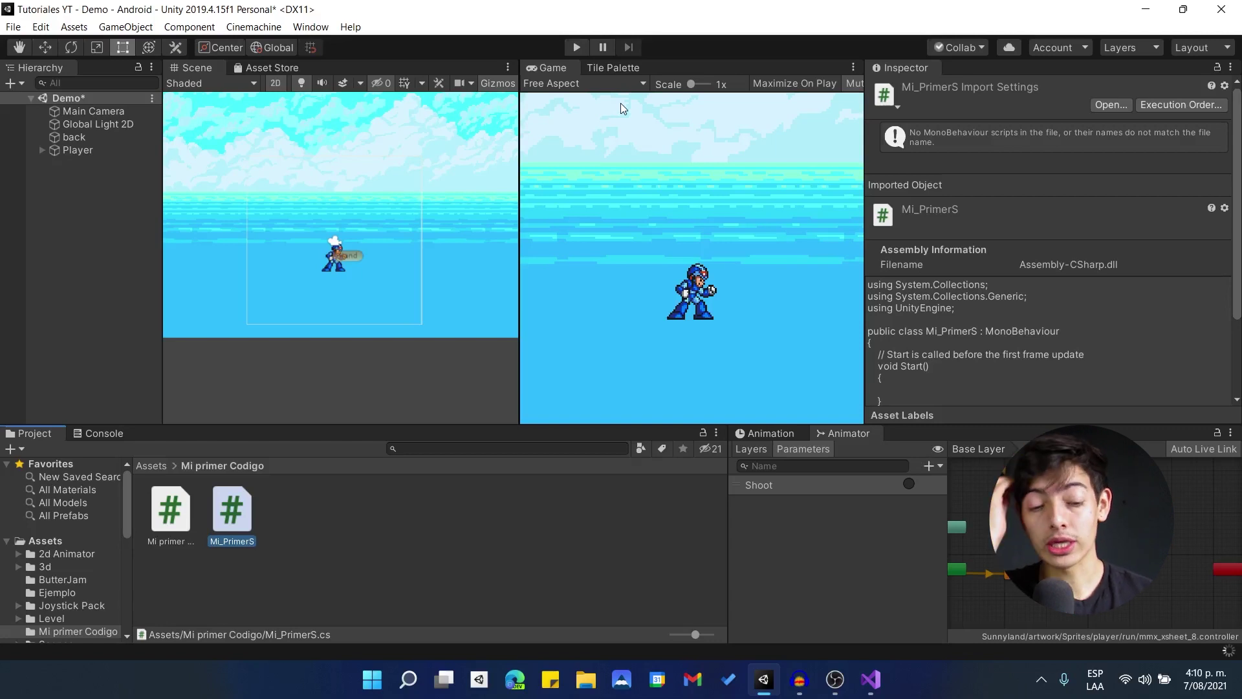
left_click(312, 533)
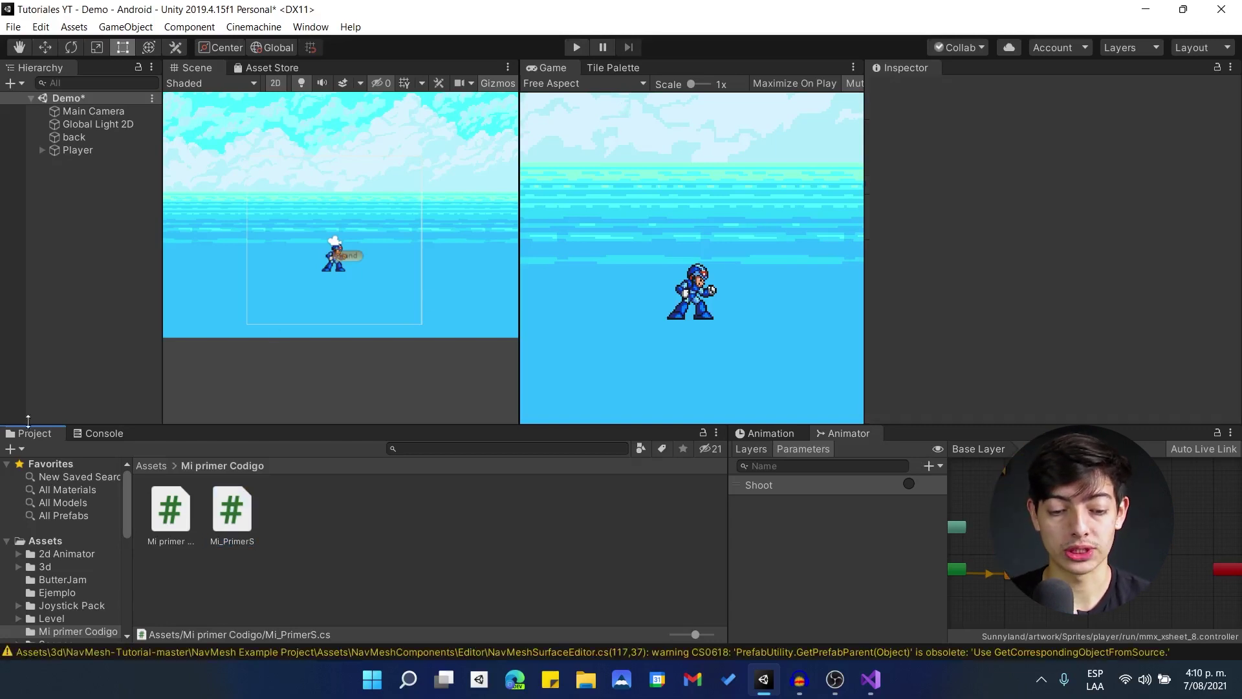
Step: Clear the Console warnings and add Mi_PrimerS to the Player as a component
left_click(107, 434)
left_click(19, 448)
left_click(34, 433)
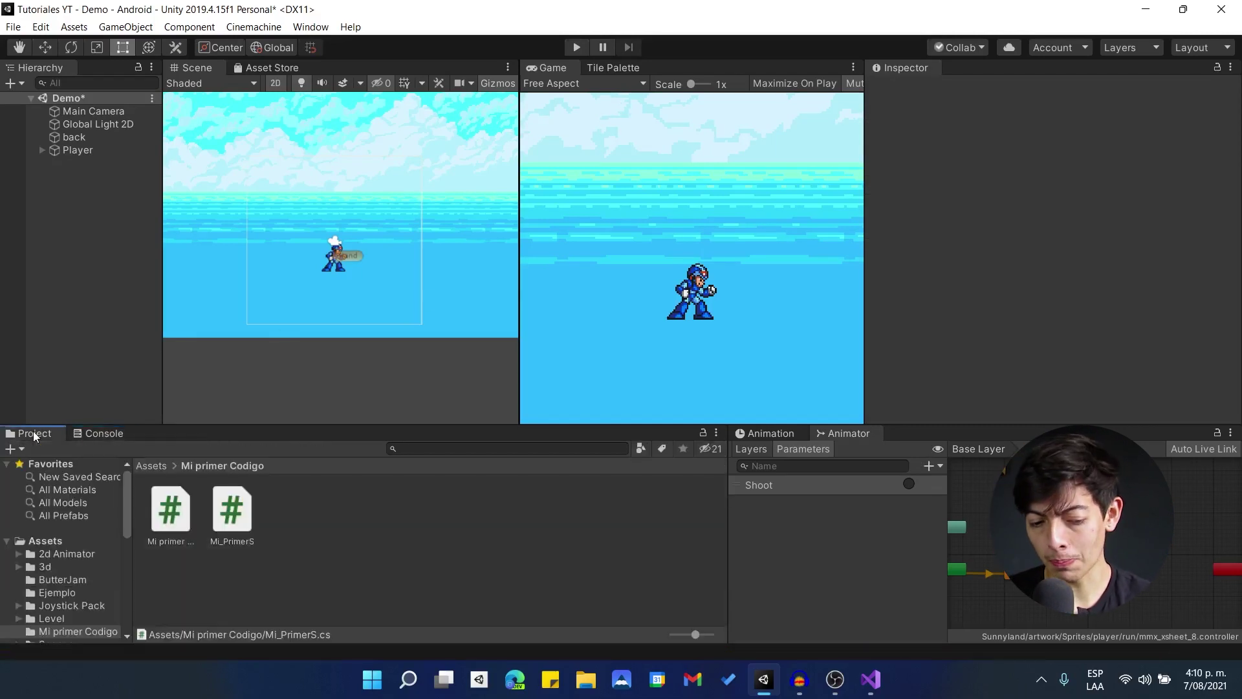
left_click(84, 150)
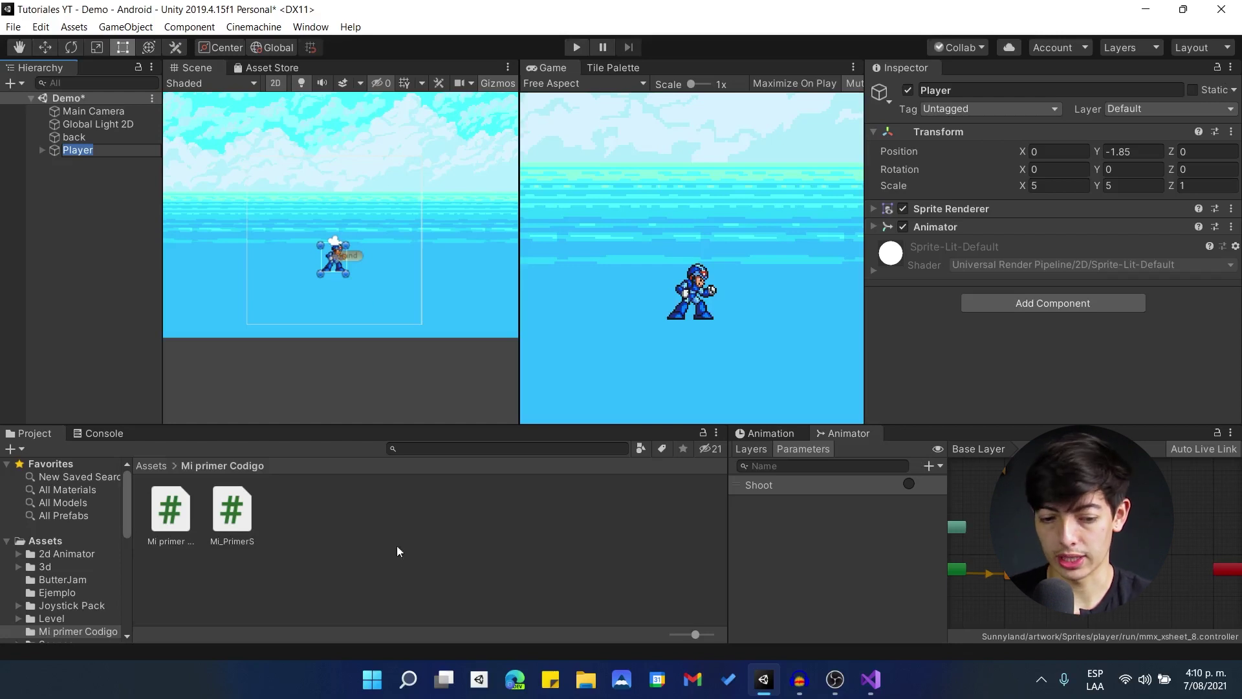
left_click(414, 619)
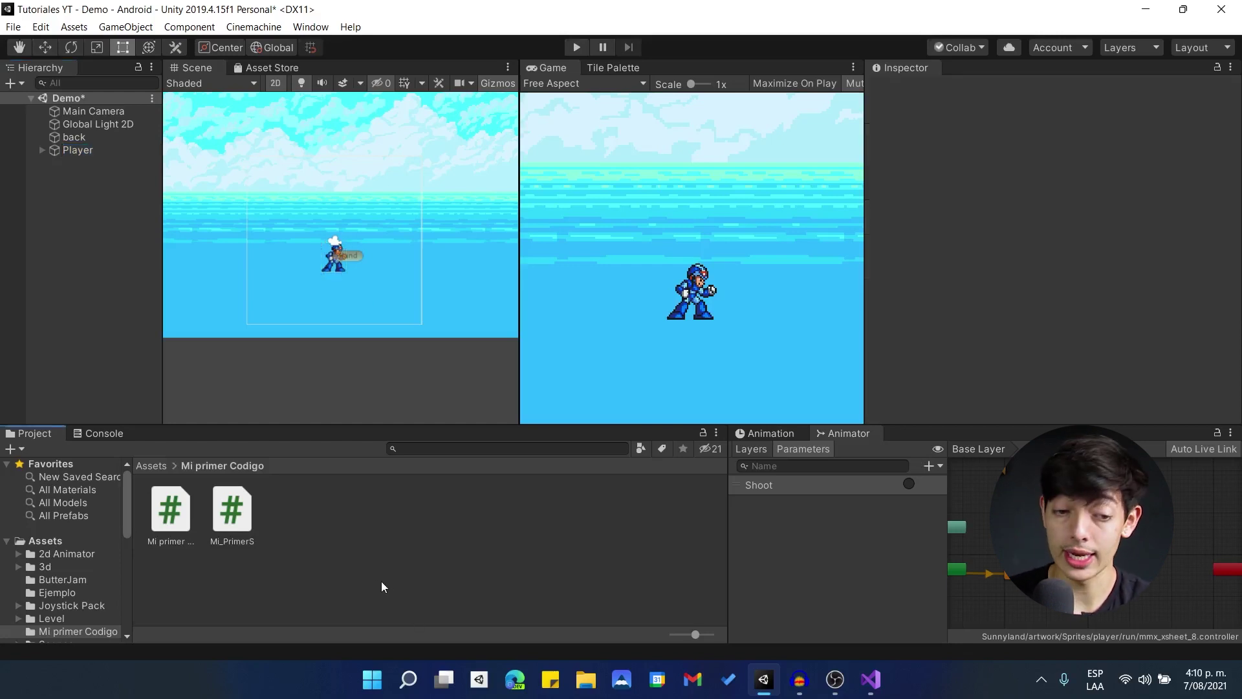
left_click(103, 153)
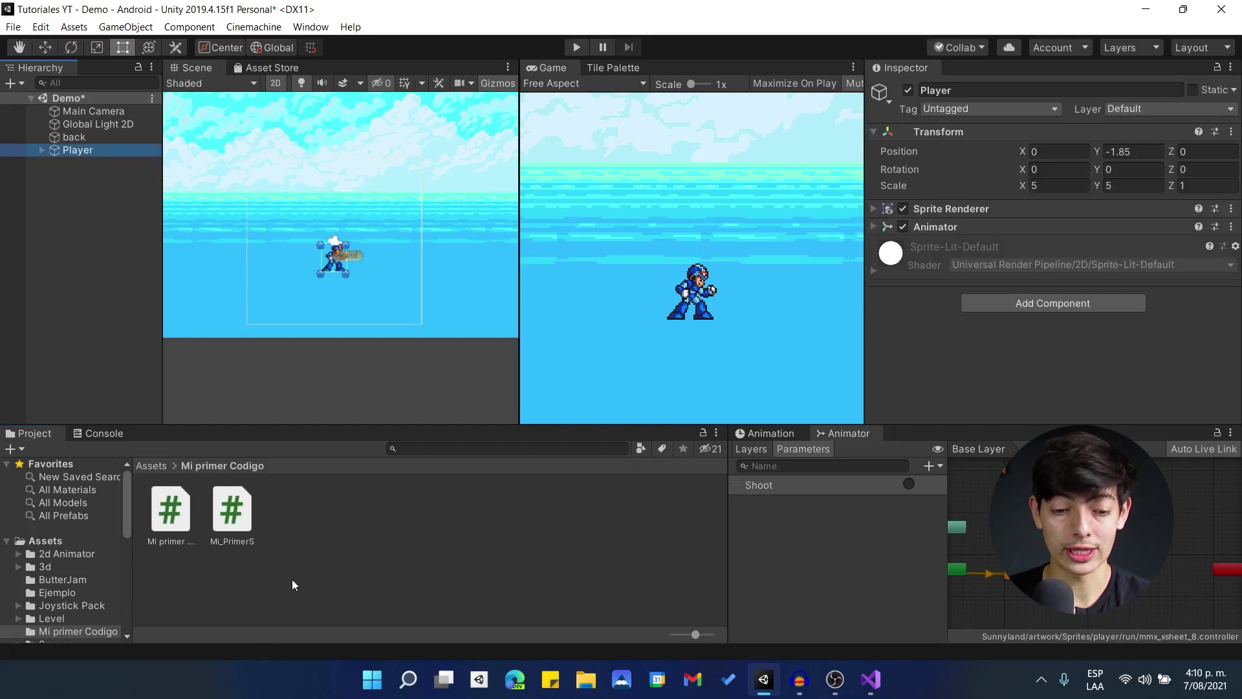
mouse_move(252, 521)
left_mouse_down()
mouse_move(1024, 278)
mouse_move(1041, 238)
left_mouse_up()
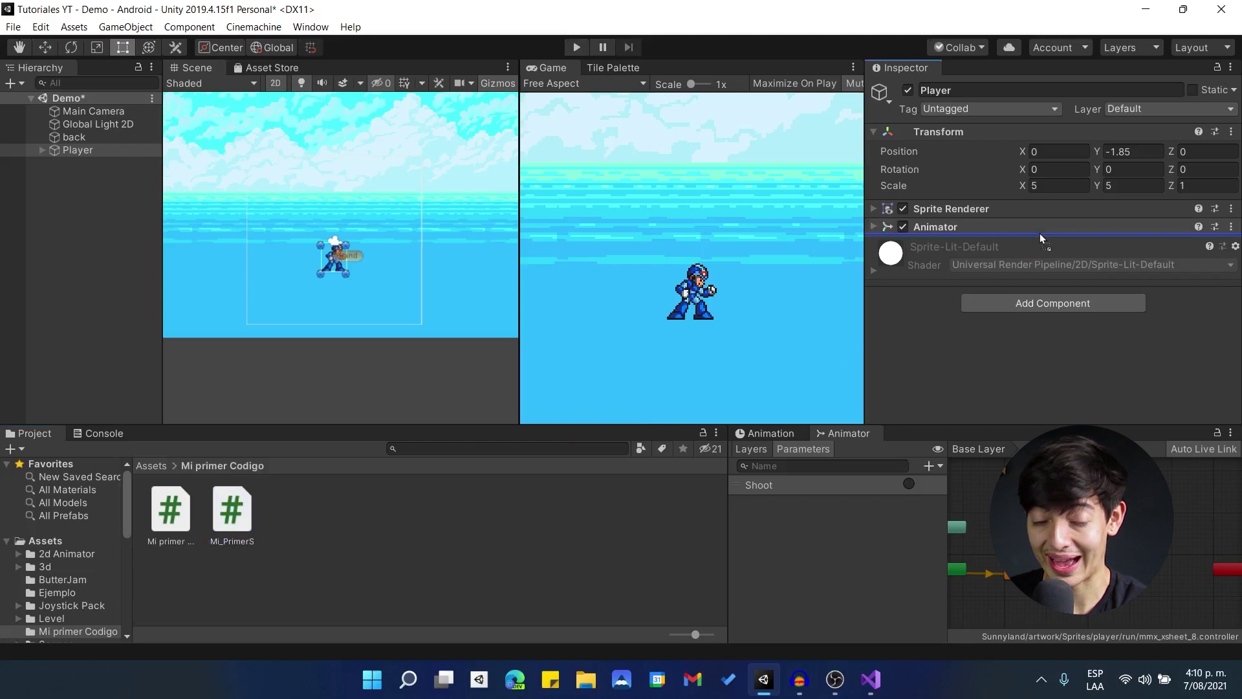
left_click_drag(1039, 232, 1039, 233)
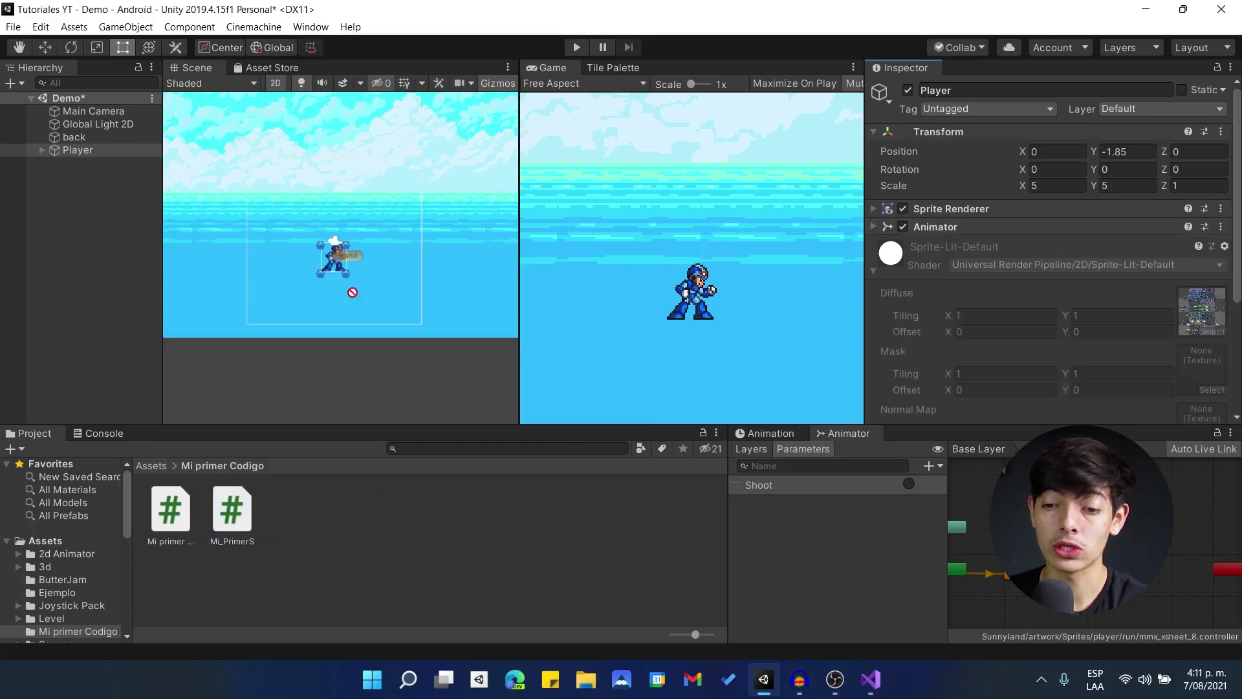
left_click(84, 152)
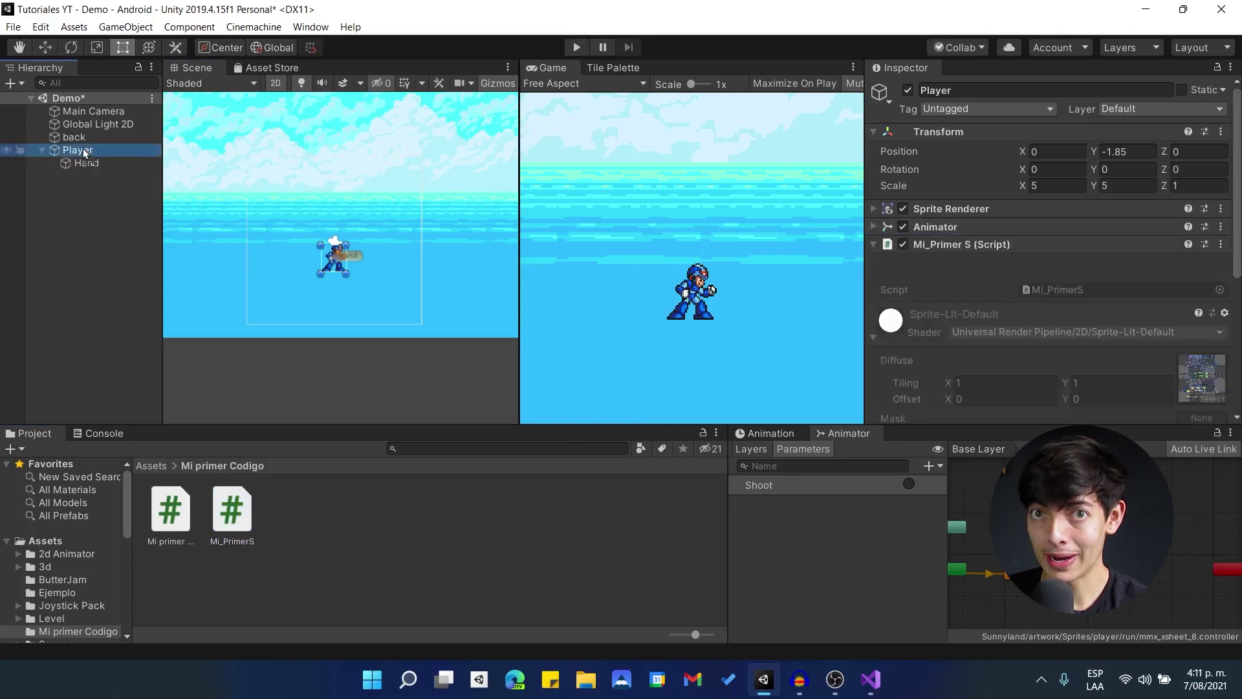
Step: Collapse the Material section, locate the Mi_PrimerS asset and open it in the code editor
scroll(1015, 249, "down", 5)
scroll(957, 262, "up", 5)
left_click(871, 245)
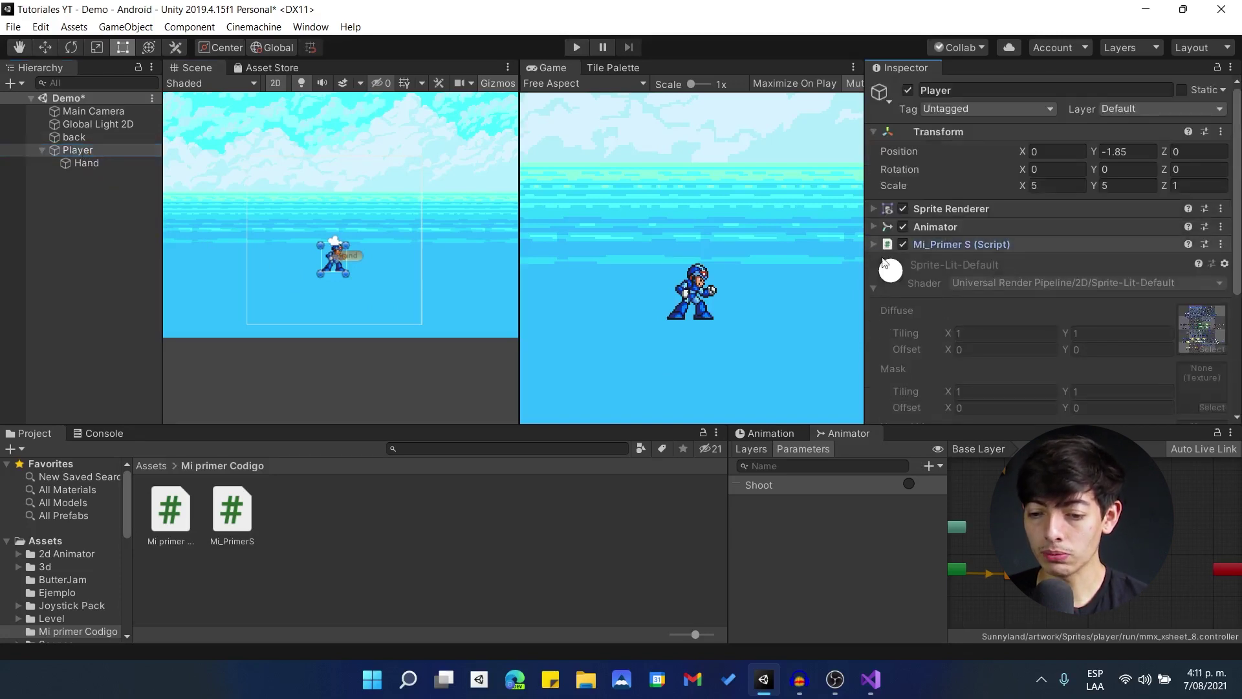
left_click(874, 287)
left_click(871, 244)
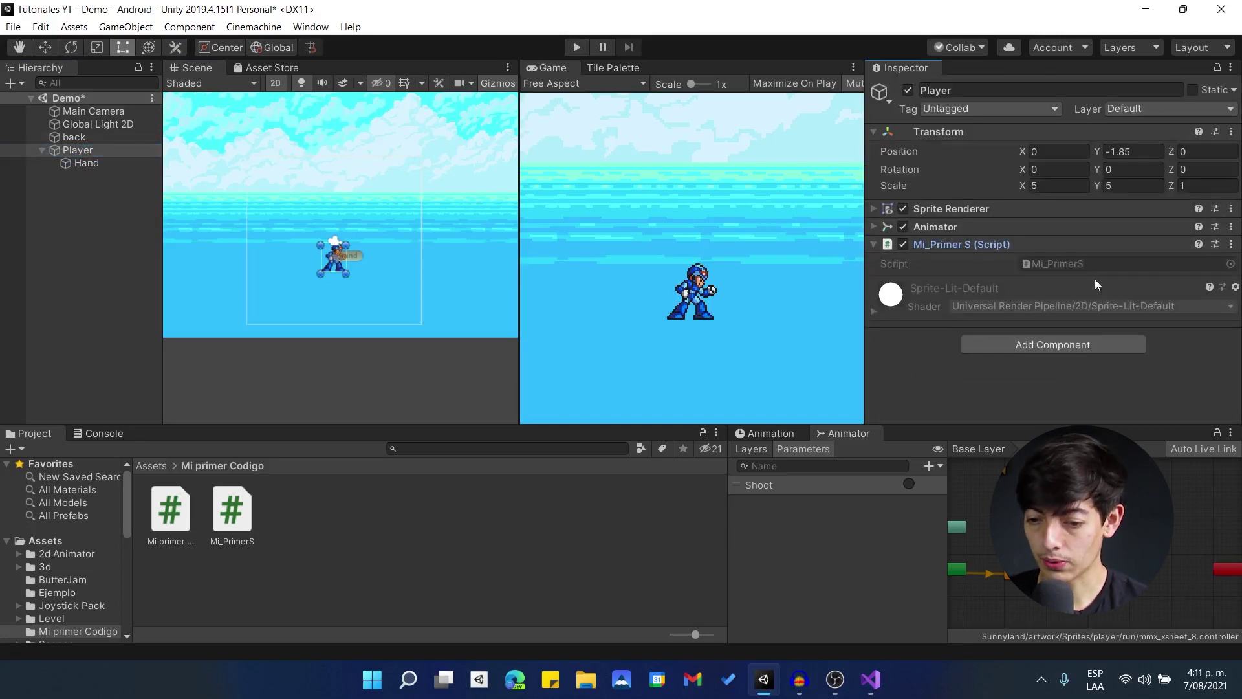
left_click(1049, 268)
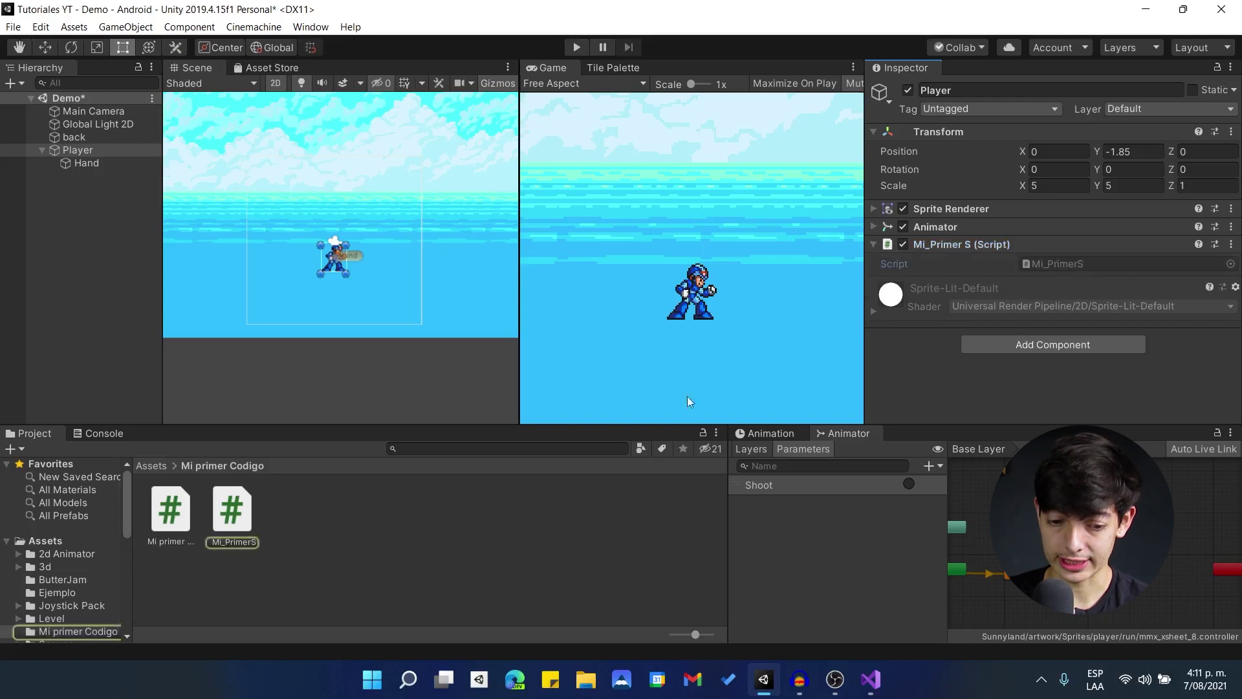
left_click(243, 514)
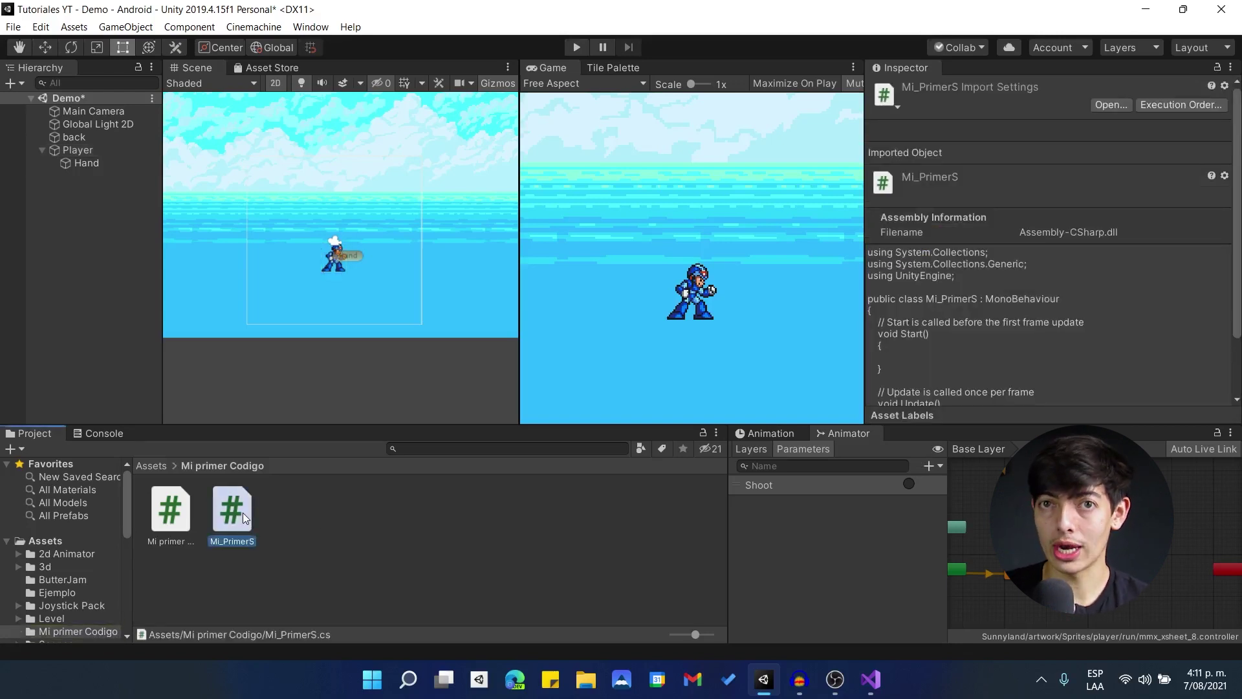
double_click(243, 512)
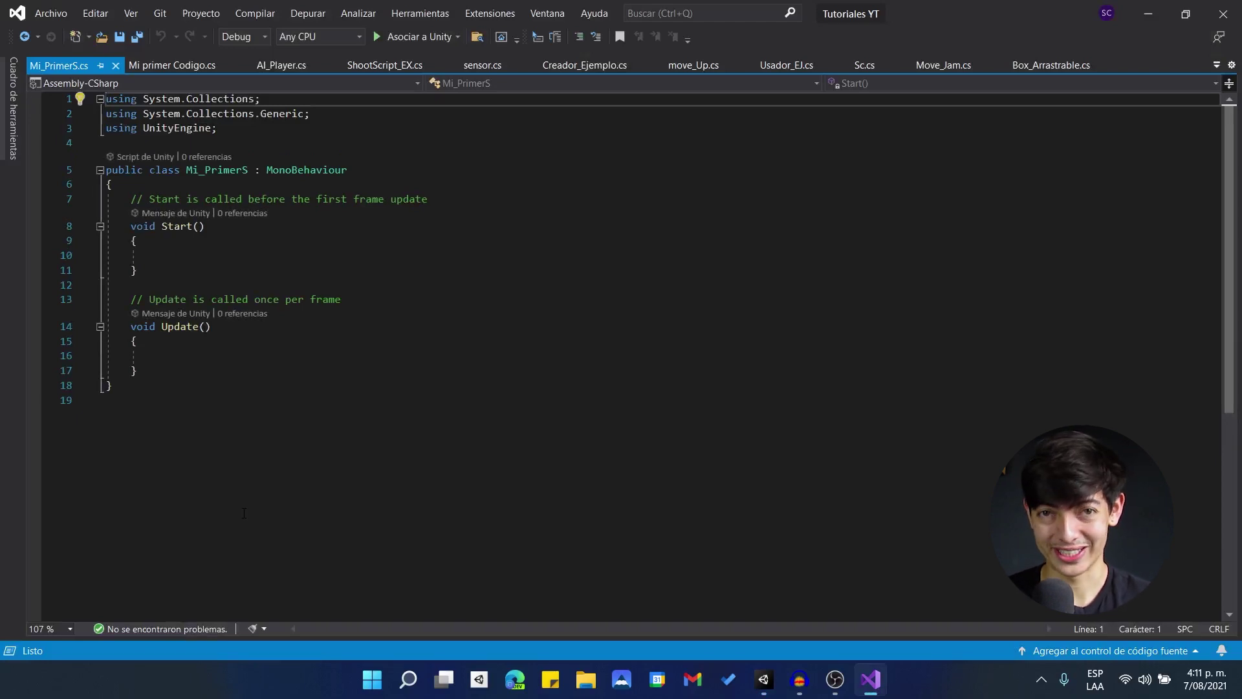
Step: Insert a blank line right after the Mi_PrimerS class's opening brace
left_click(193, 189)
key("Return")
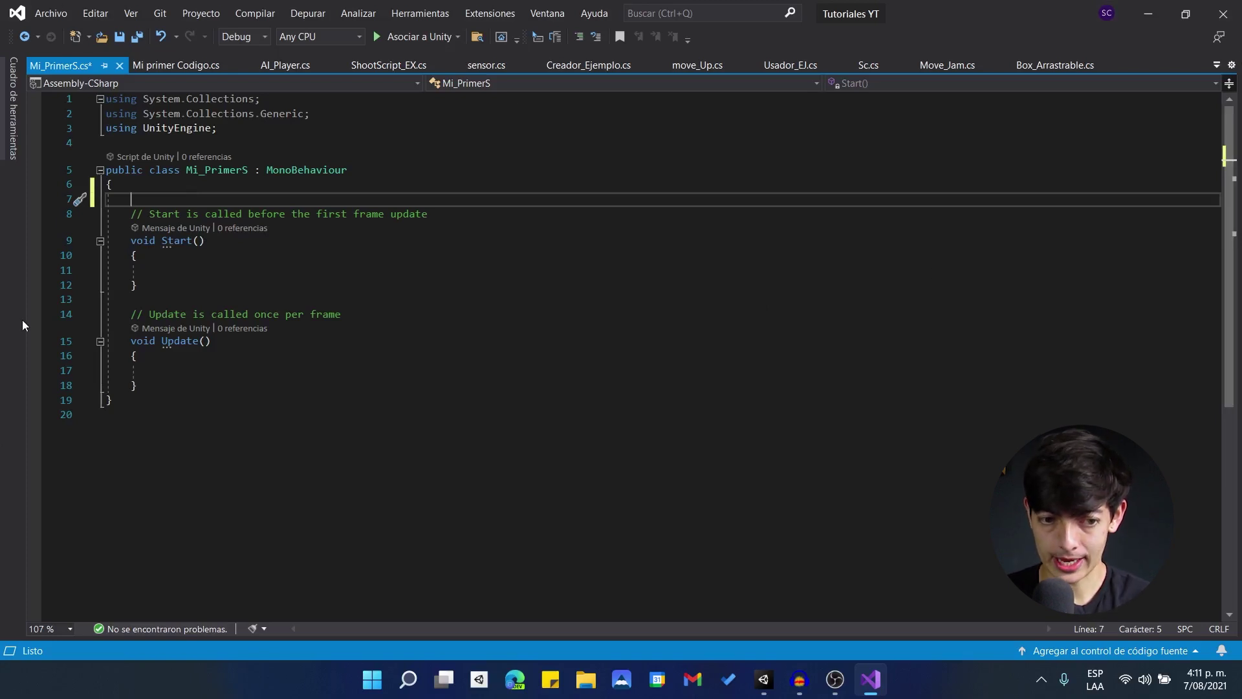
Step: Restore Visual Studio to full screen and highlight the Start() and Update() methods
left_click(1193, 17)
left_click(878, 32)
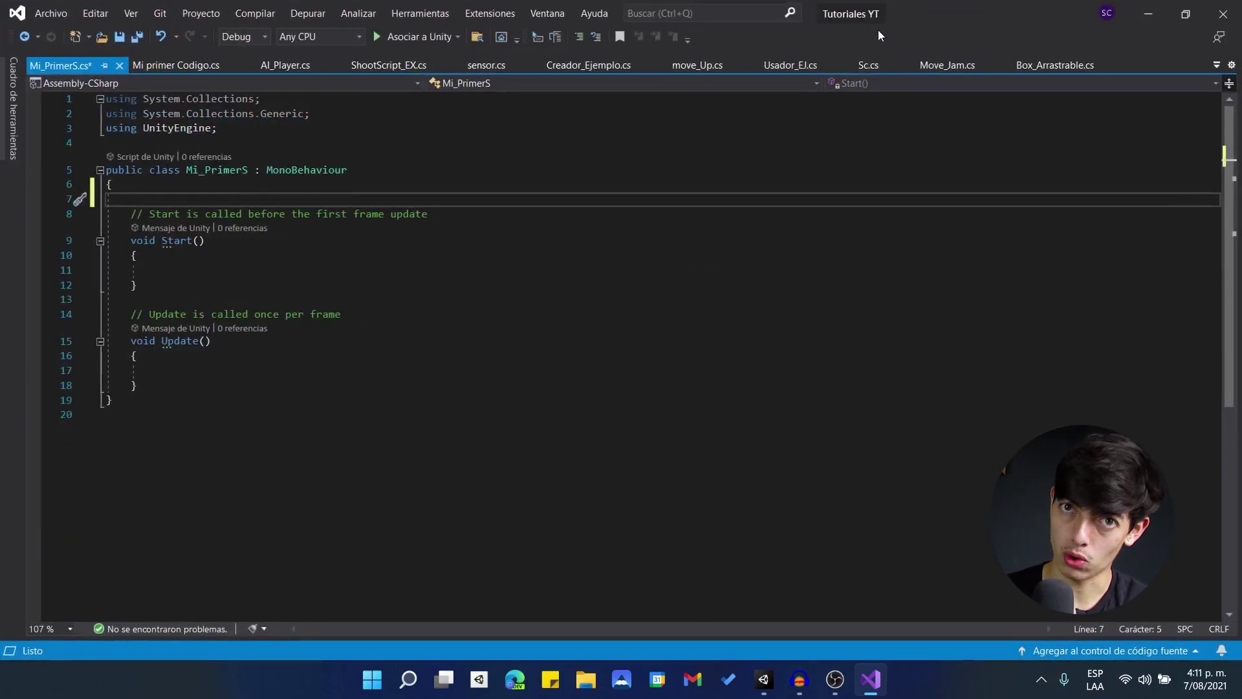
left_click_drag(156, 284, 125, 240)
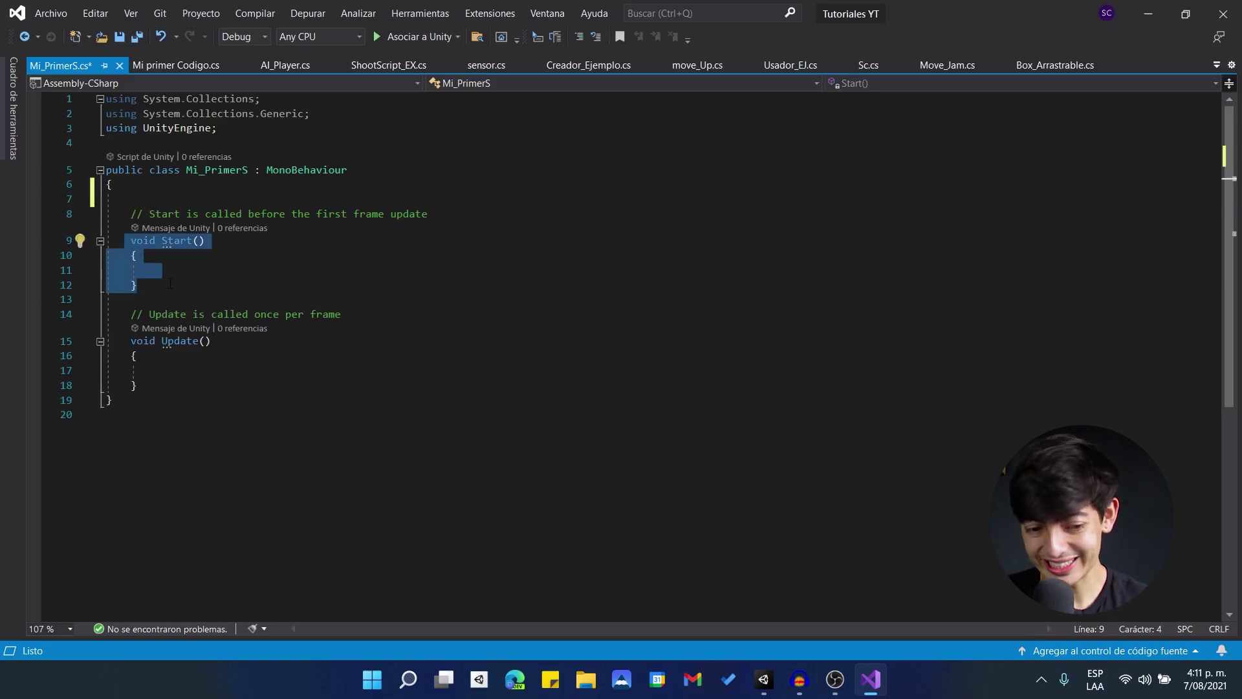
left_click(66, 202)
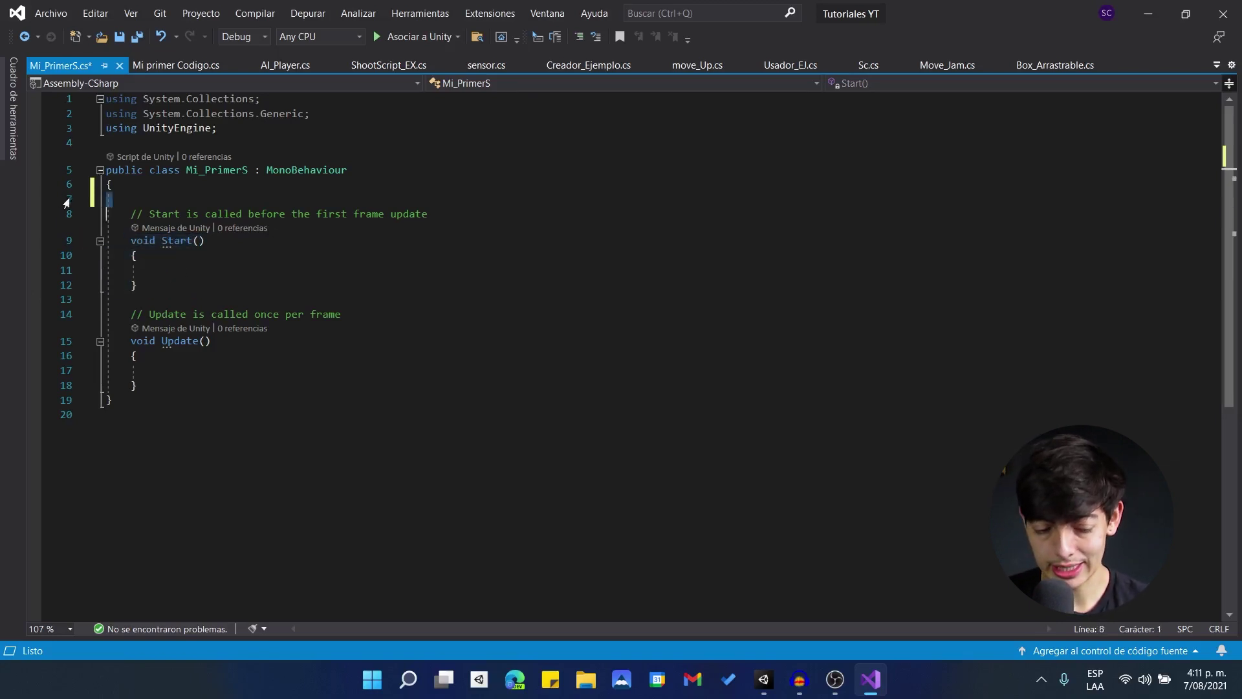
left_click_drag(145, 281, 125, 240)
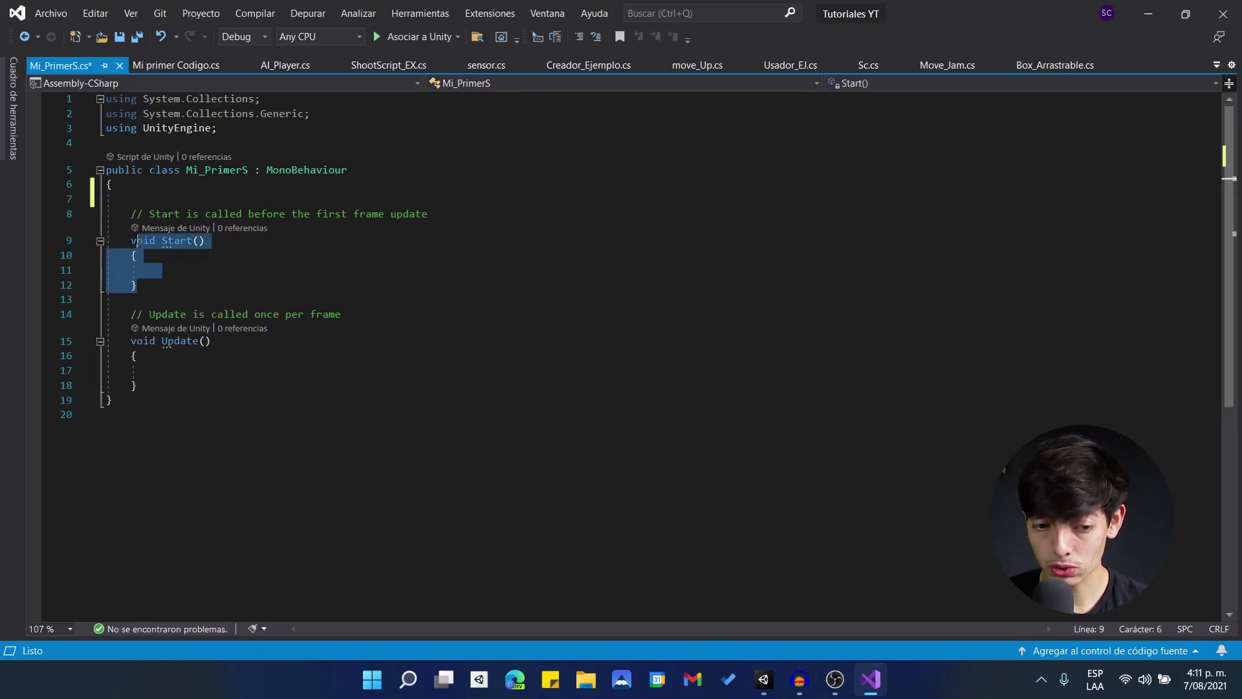
left_click_drag(147, 385, 120, 340)
Step: Type an empty // comment on the blank line inside Start()
left_click(160, 370)
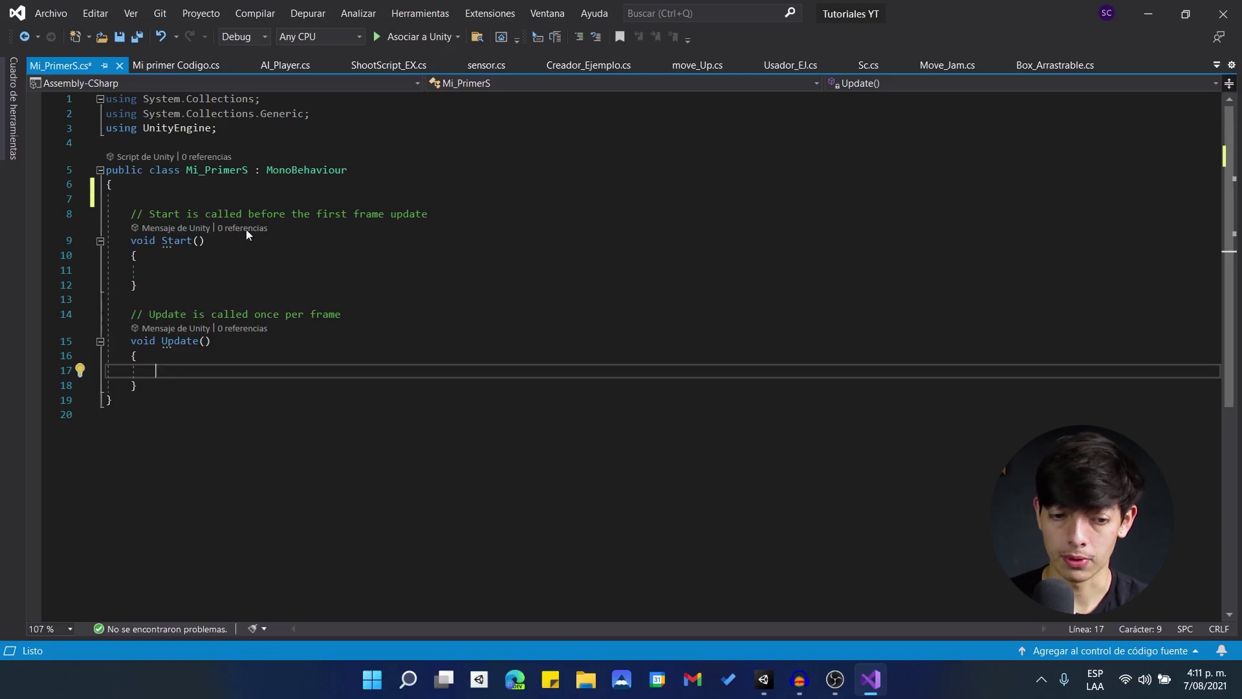
left_click(169, 240)
left_click(167, 272)
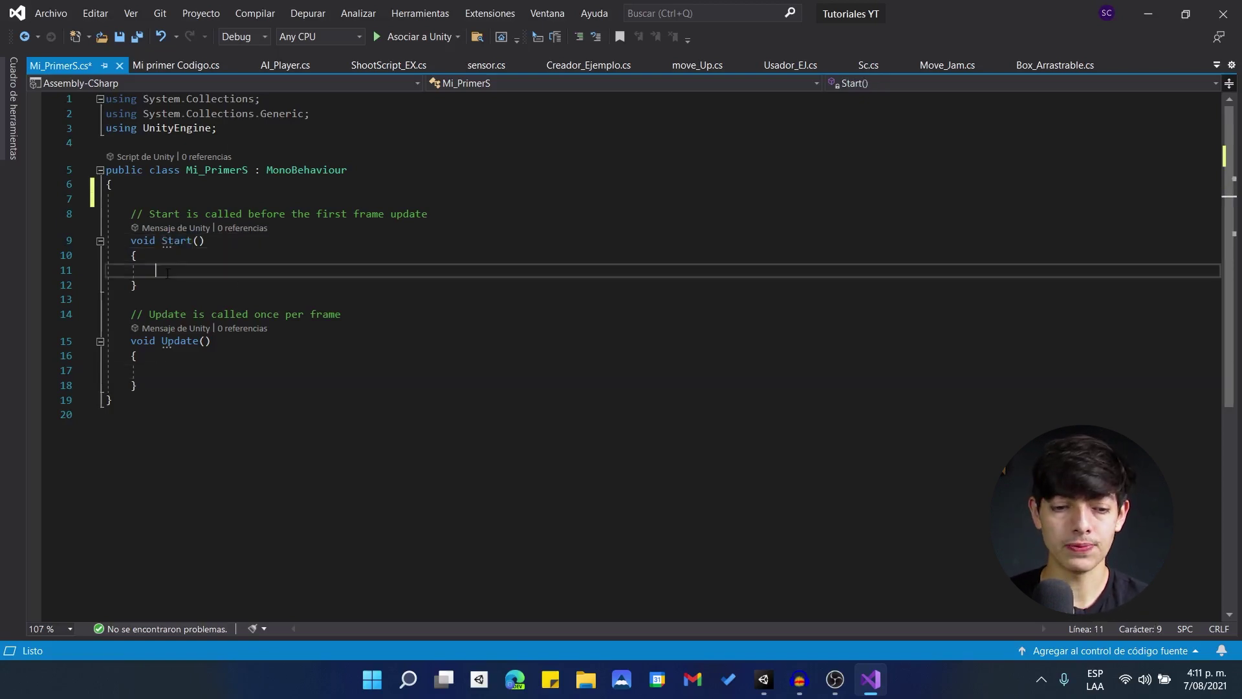
type("//")
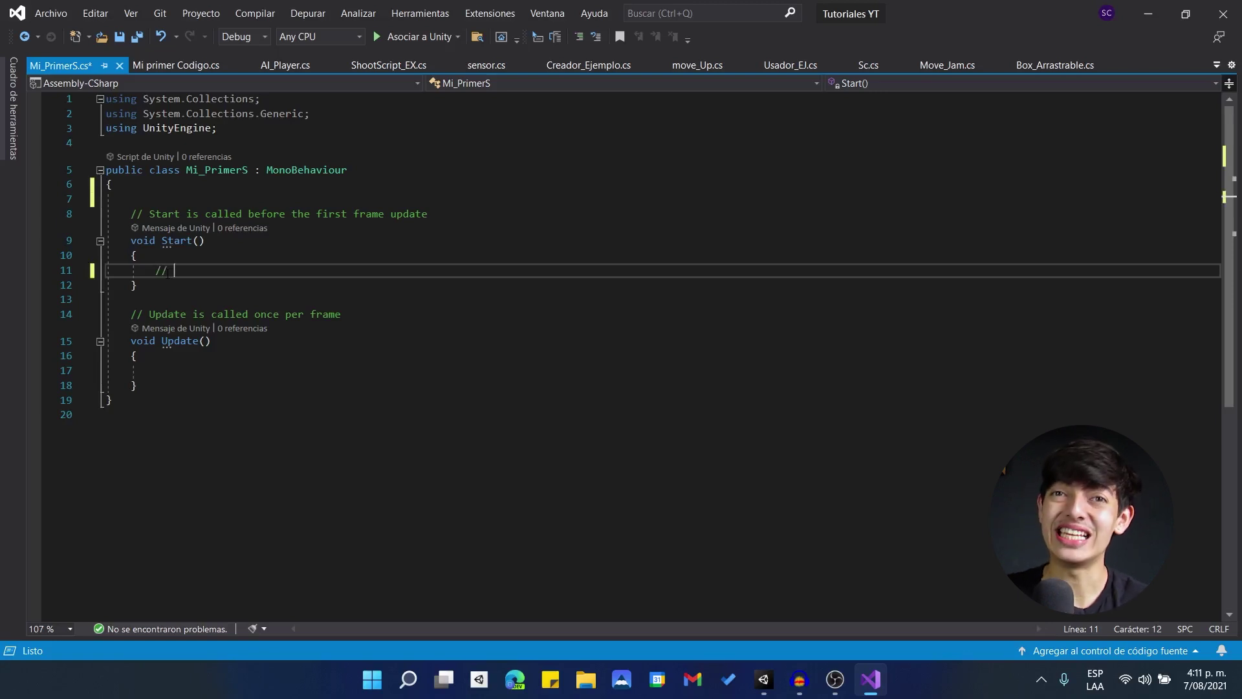
Step: Add the comment '// 1 fps - 60fps /' inside Update()
left_click(194, 356)
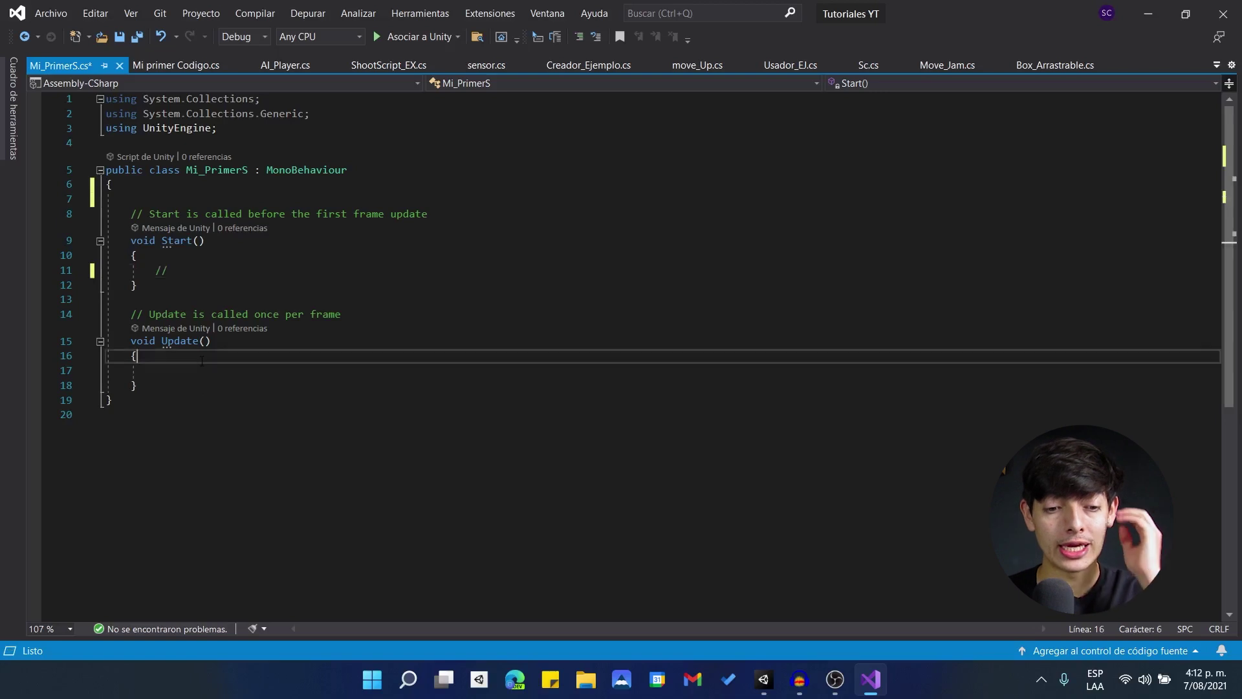
left_click_drag(162, 340, 181, 341)
left_click(187, 363)
left_click(193, 368)
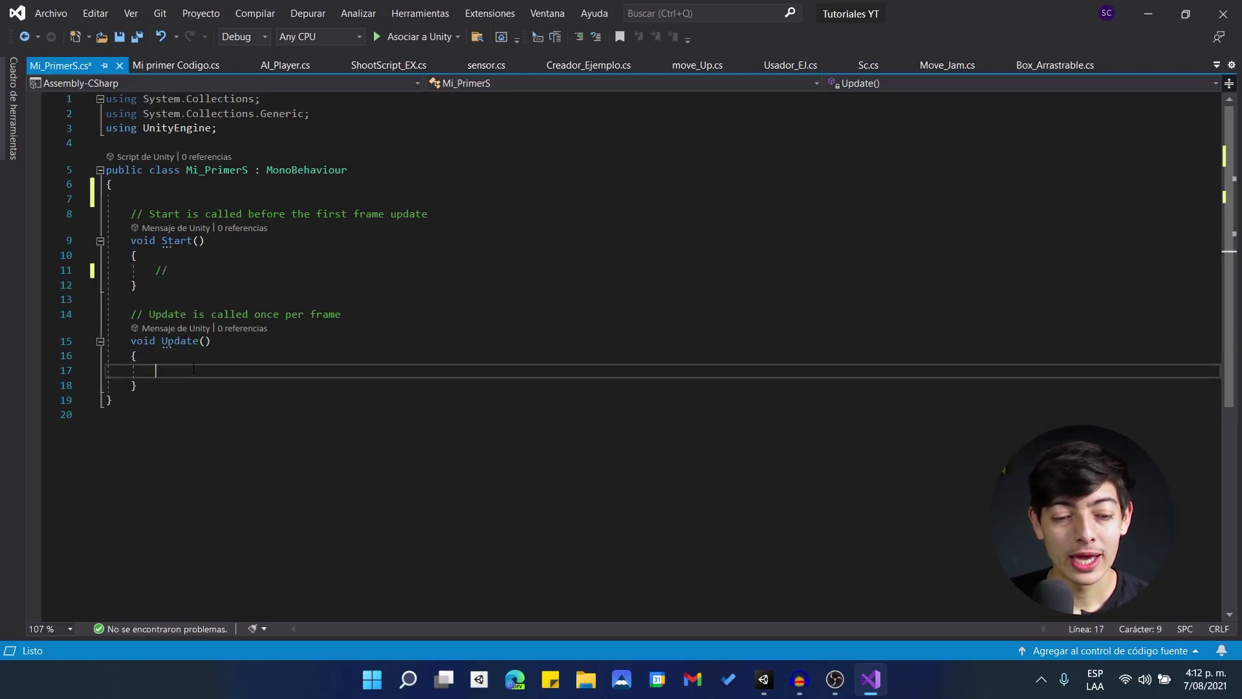
type("//")
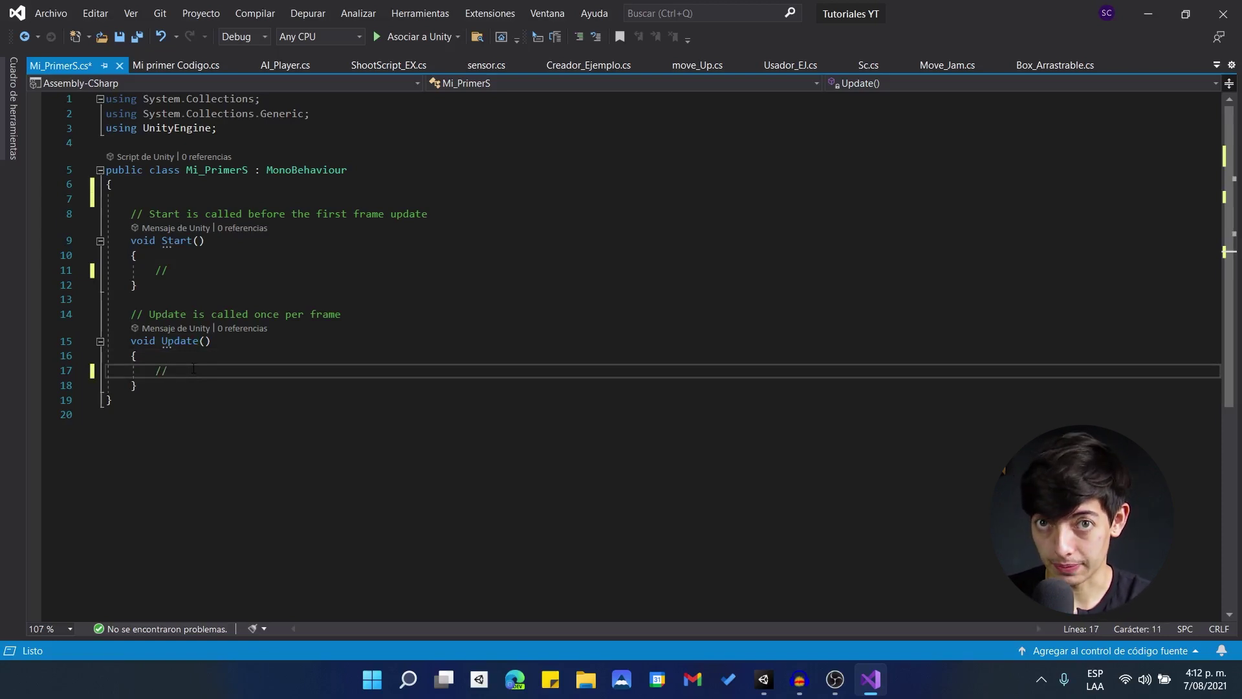
type("1 fps - ")
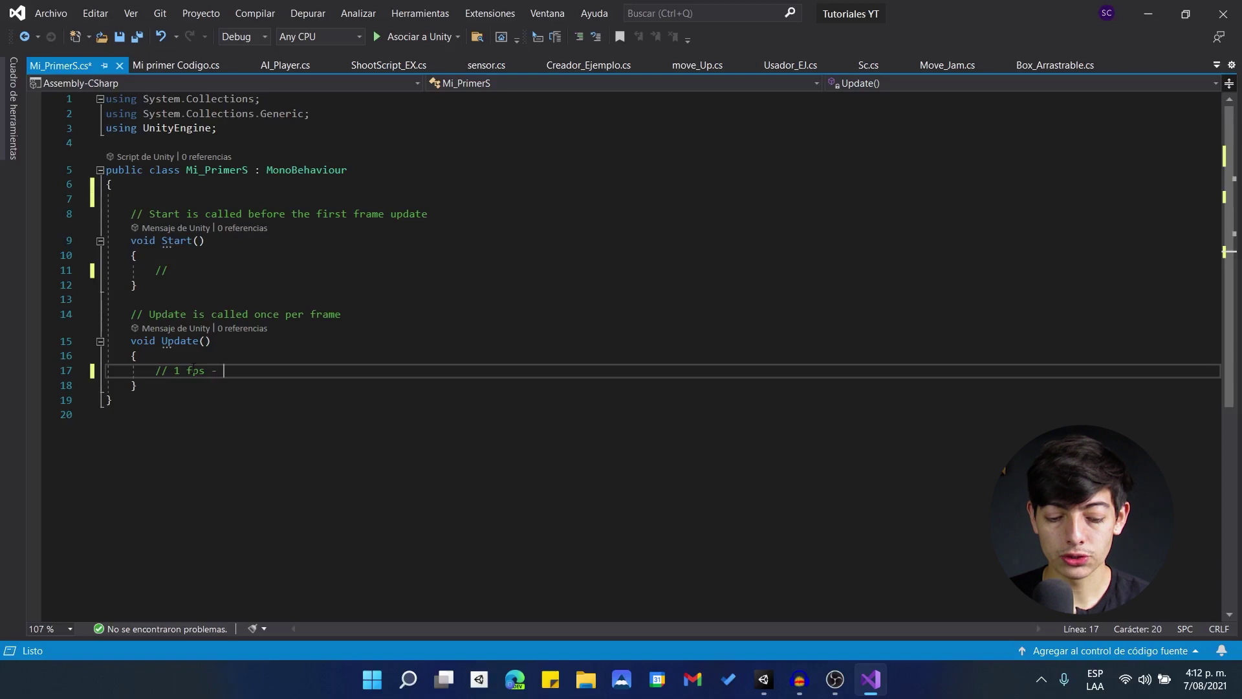
type("60fps /")
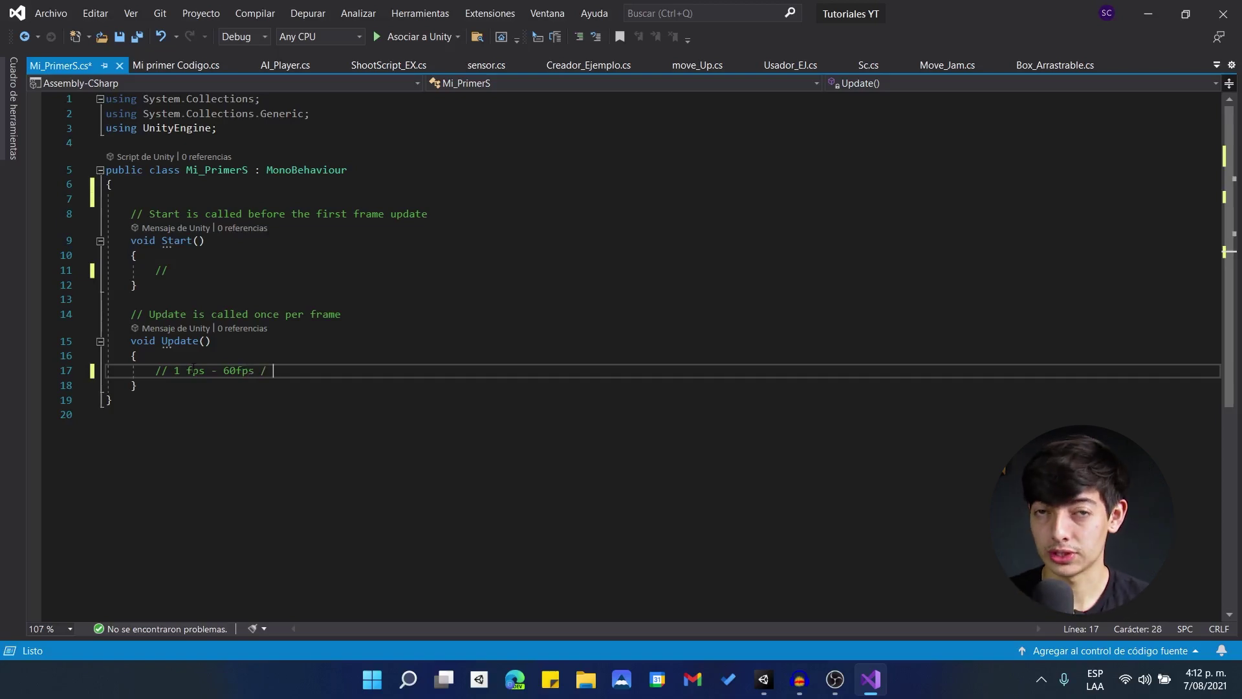
left_click(156, 370, "shift")
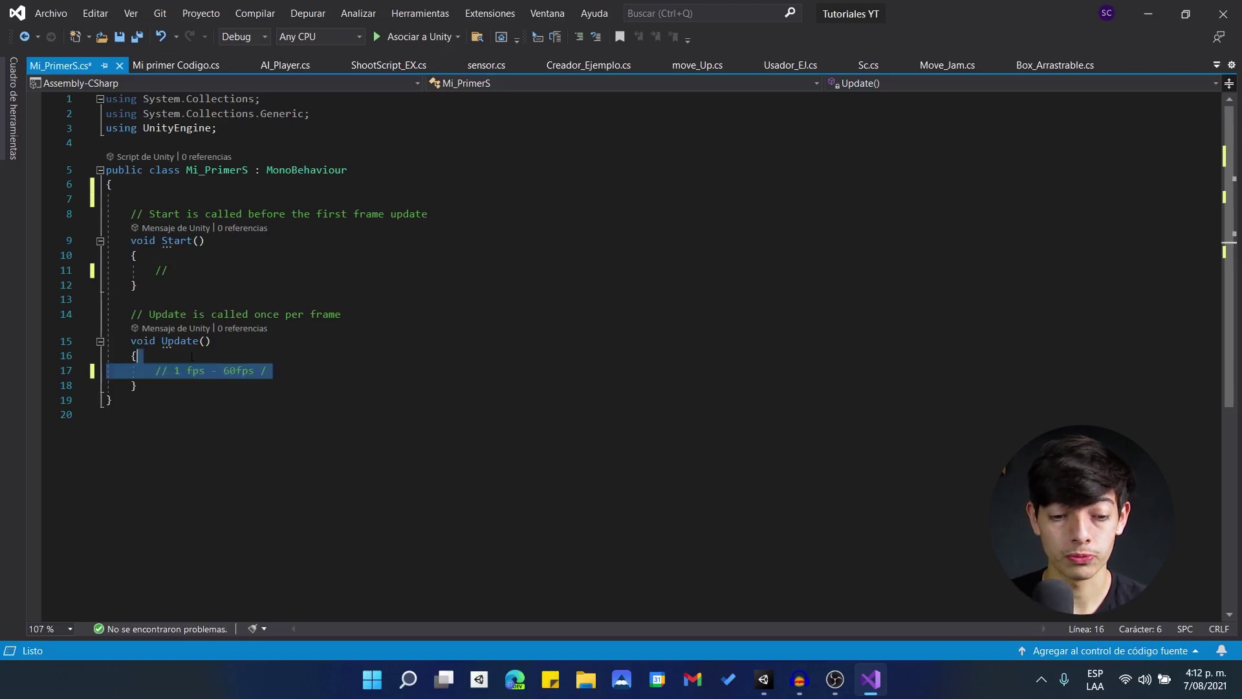
Step: Delete the comments from both Update() and Start()
key("Delete")
left_click_drag(174, 270, 156, 270)
key("Delete")
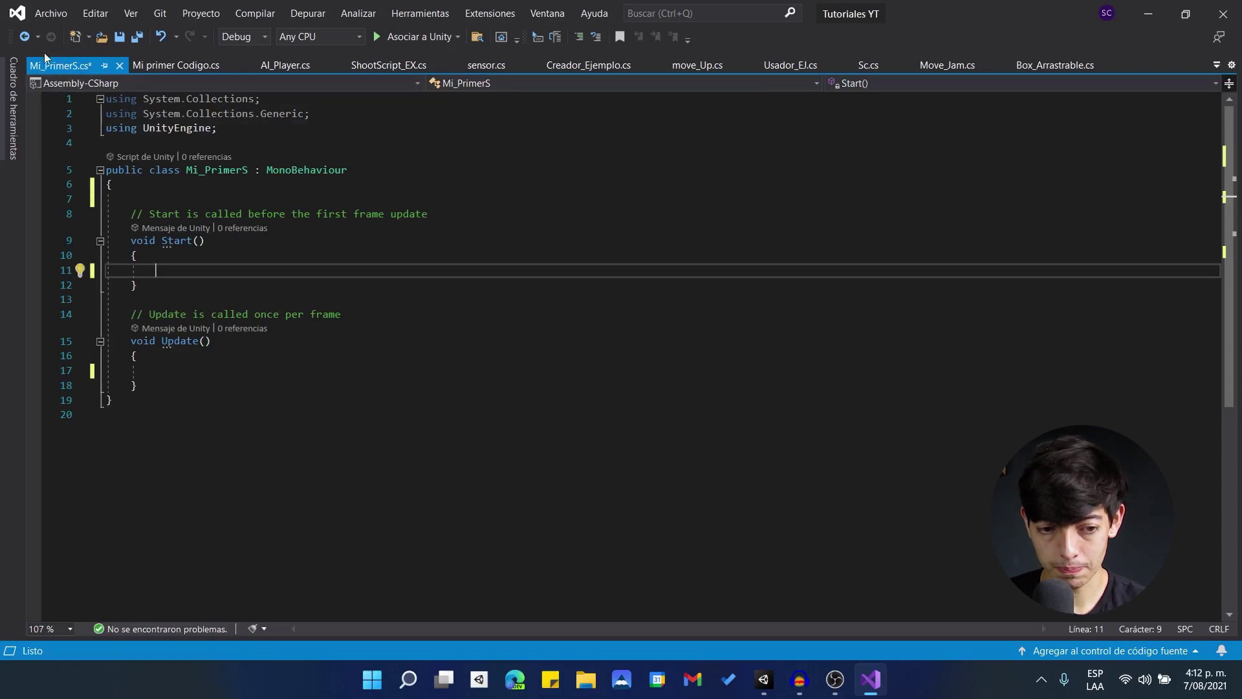
Step: Attach Mi_PrimerS to the Player in Unity's Hierarchy, then go back to Visual Studio
left_click(764, 682)
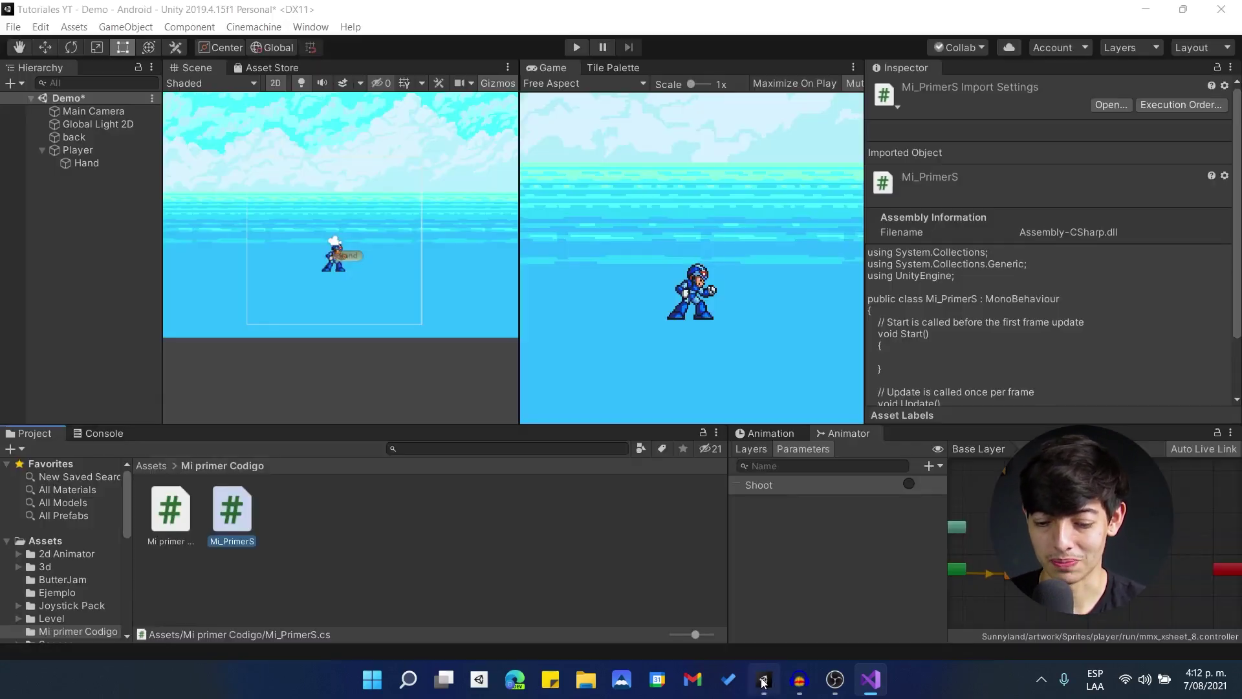
left_click_drag(227, 524, 96, 149)
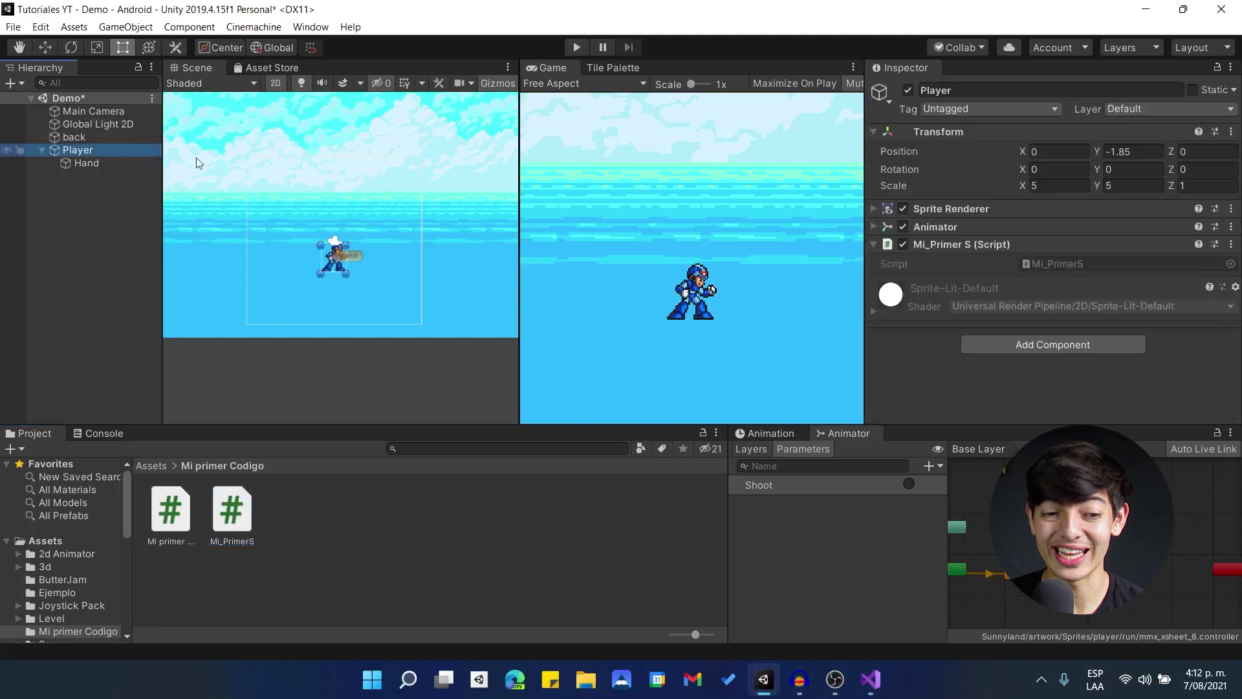
left_click(870, 679)
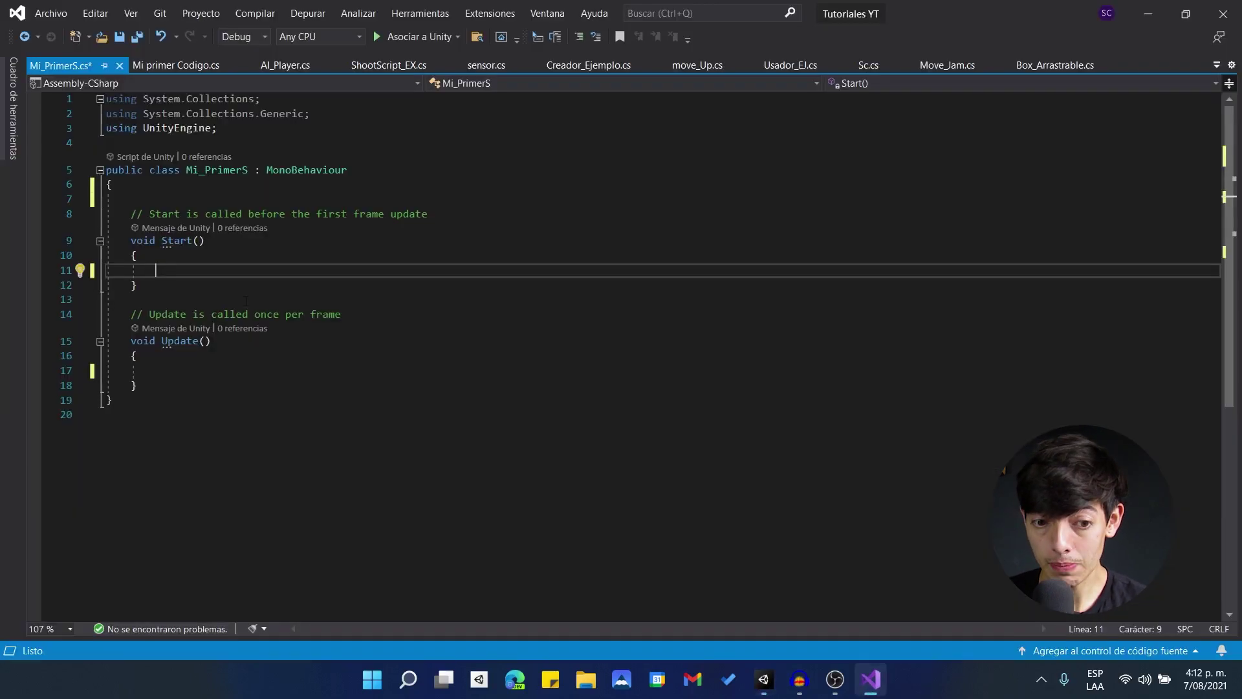
Step: Declare 'public int vida;' at the top of the Mi_PrimerS class and save the script
left_click(198, 185)
key("Return")
key("Return")
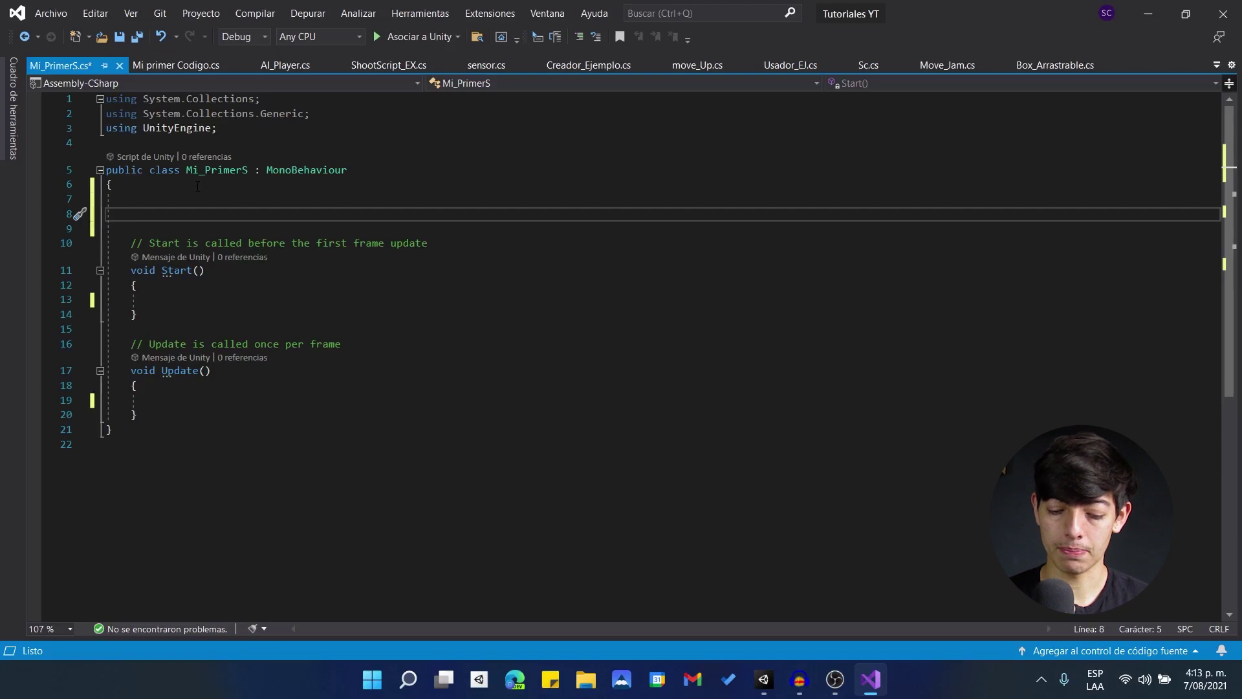
type("public")
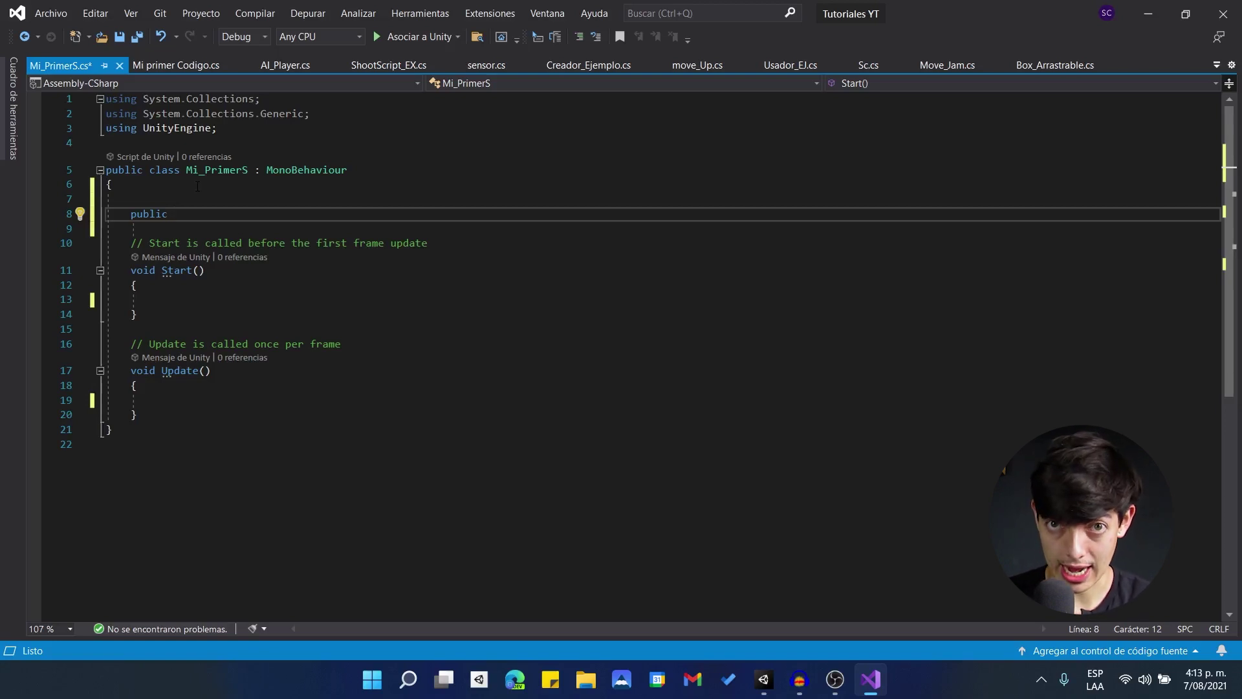
type("int")
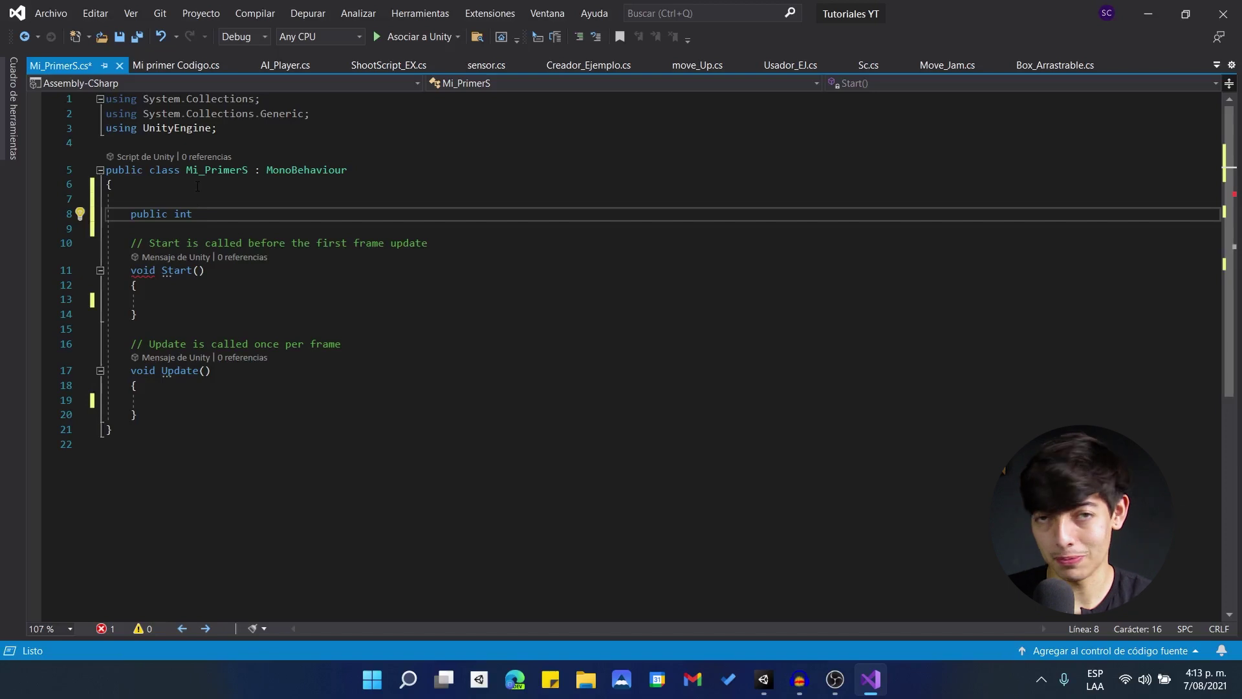
type("vida;")
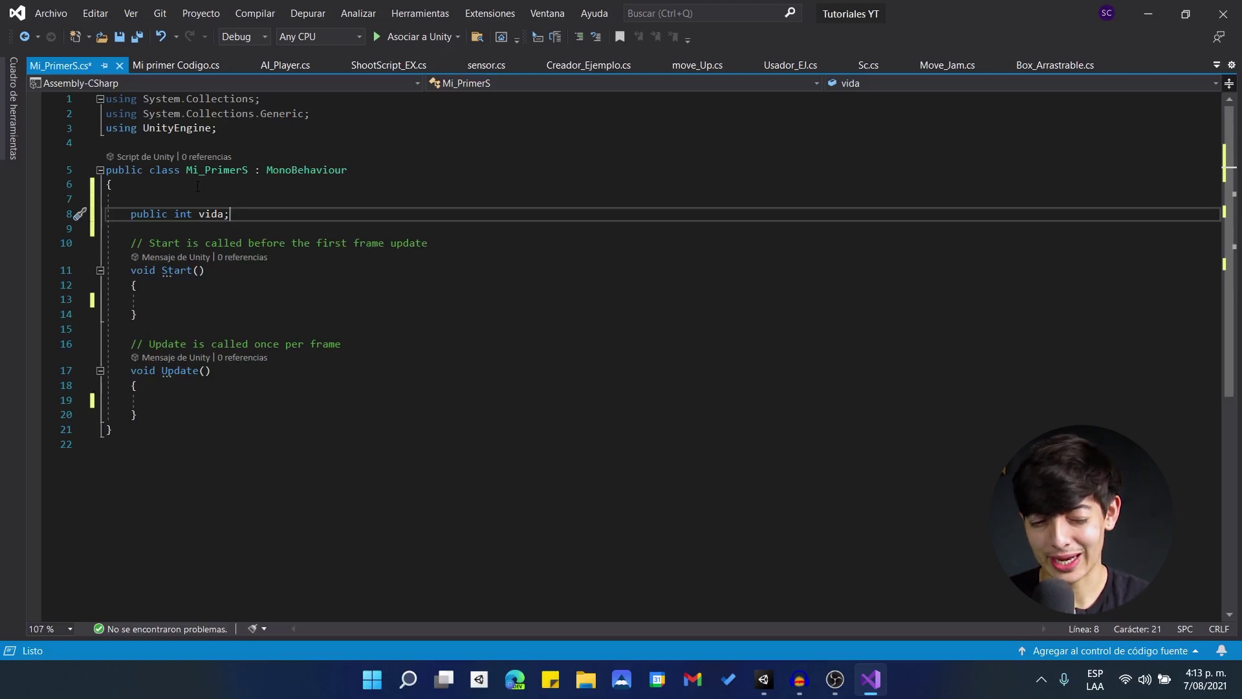
left_click(225, 215)
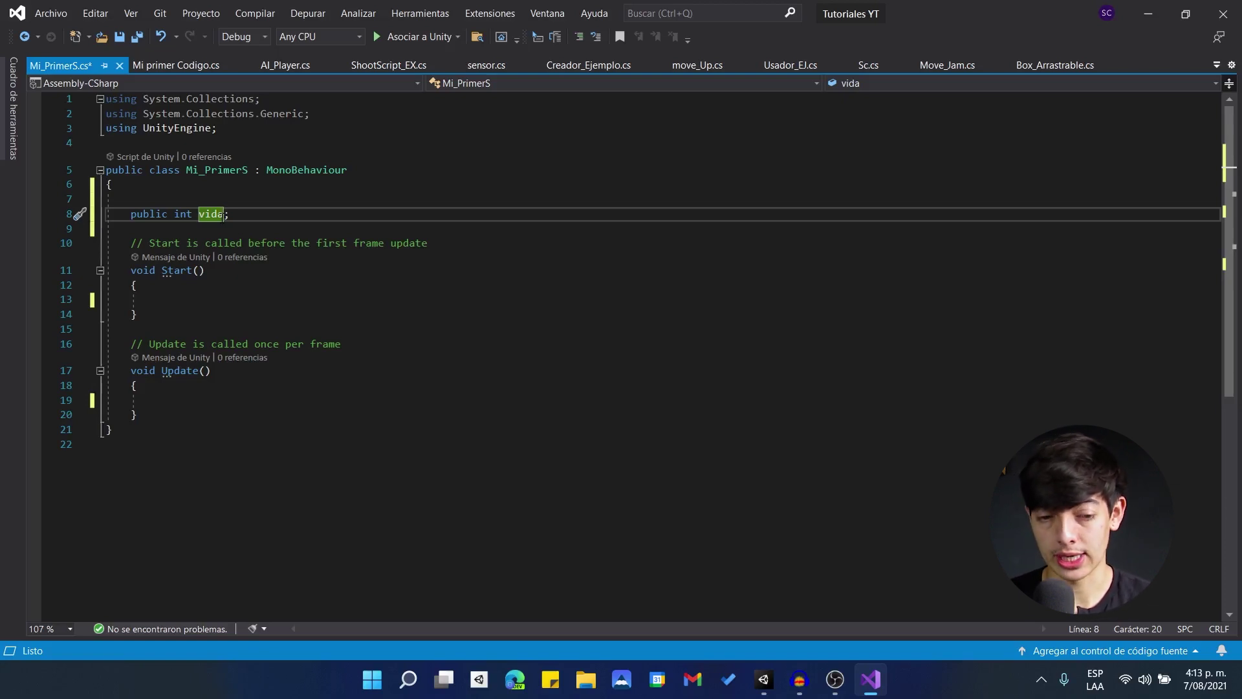
left_click(240, 213)
key("ctrl+s")
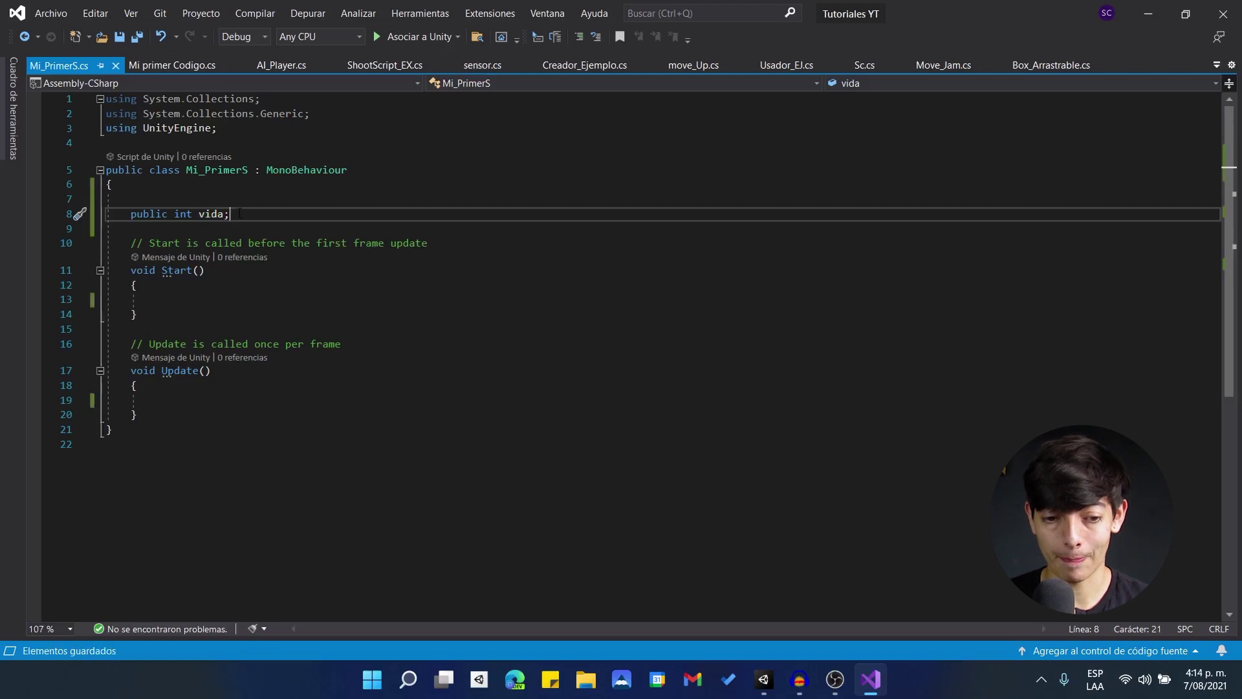
left_click(763, 679)
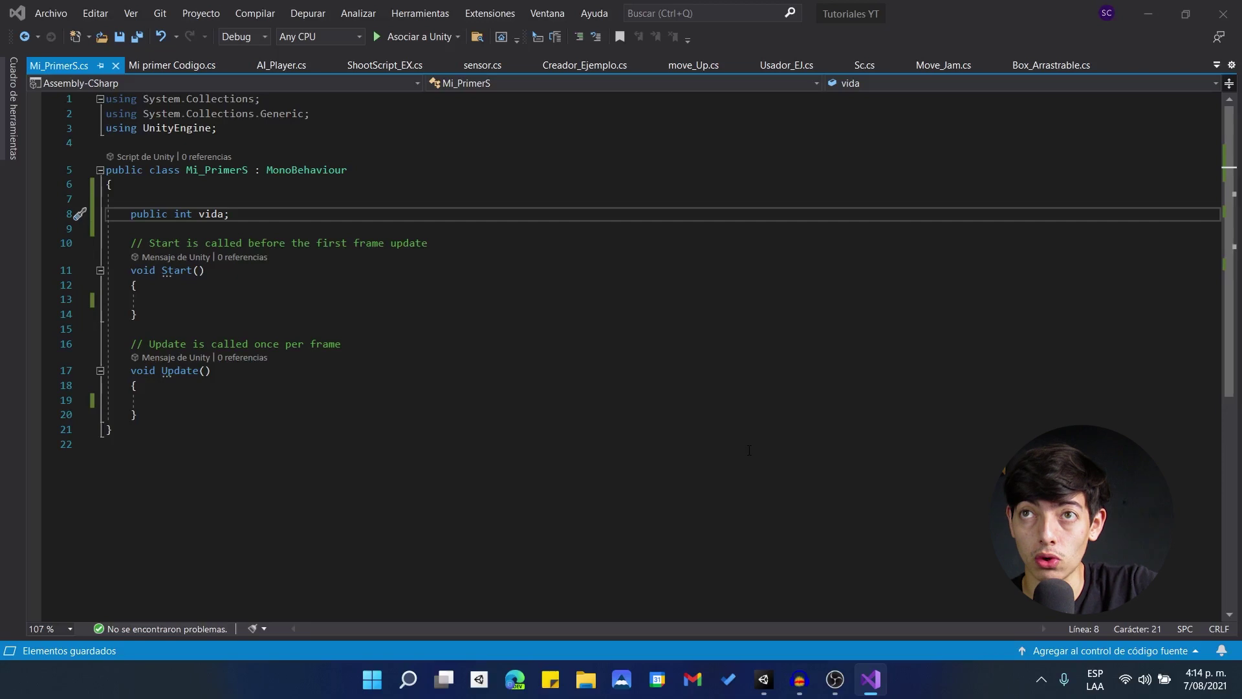
key("alt+Tab")
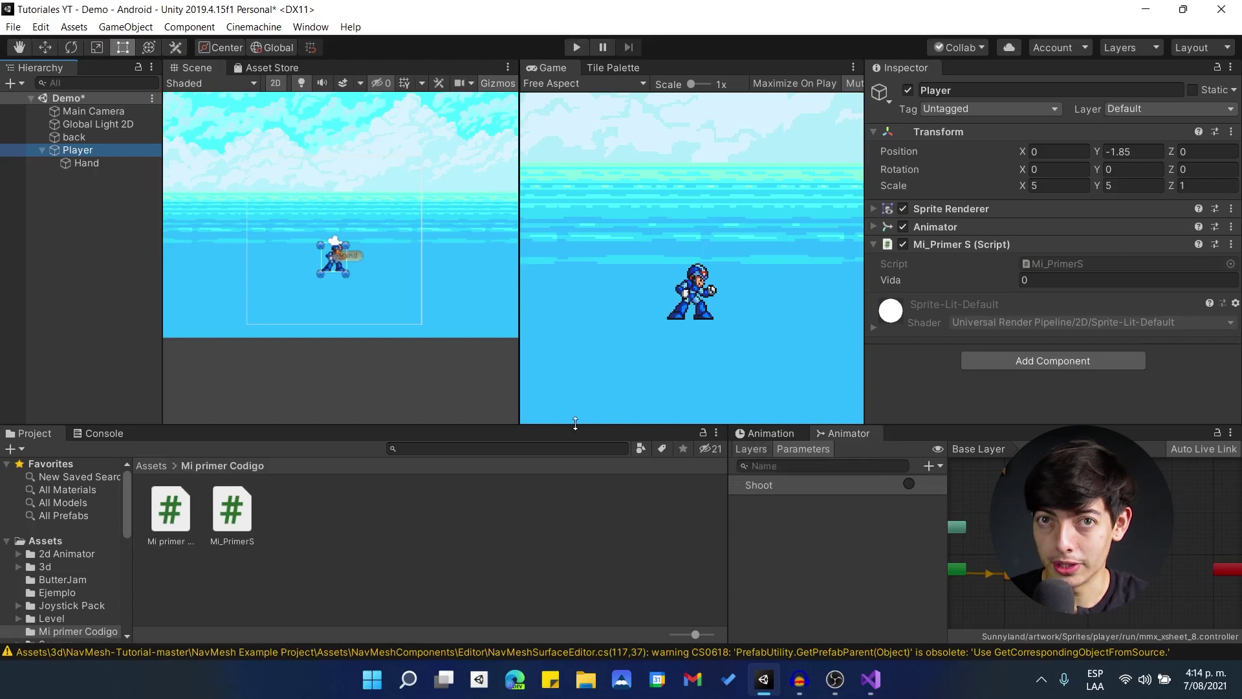
Step: Clear the Console and enter 100 for the Player's Vida in the Inspector
left_click(104, 433)
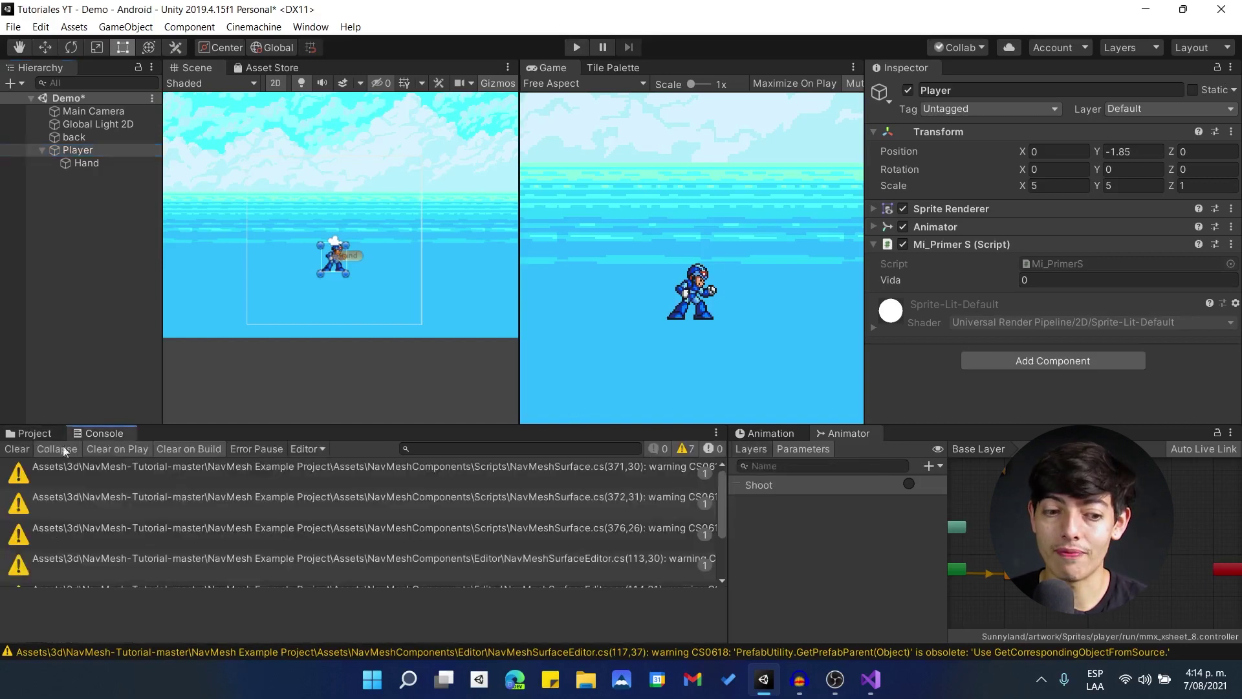
left_click(15, 446)
left_click(32, 433)
left_click(1135, 281)
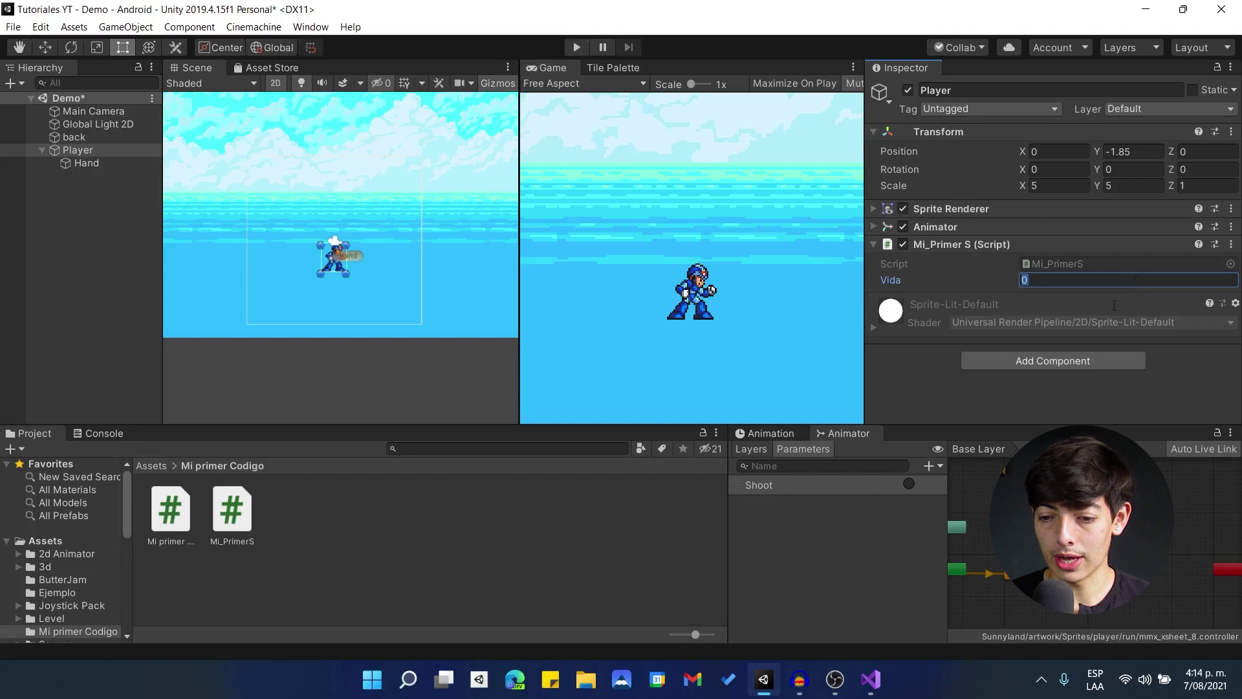
left_click(871, 679)
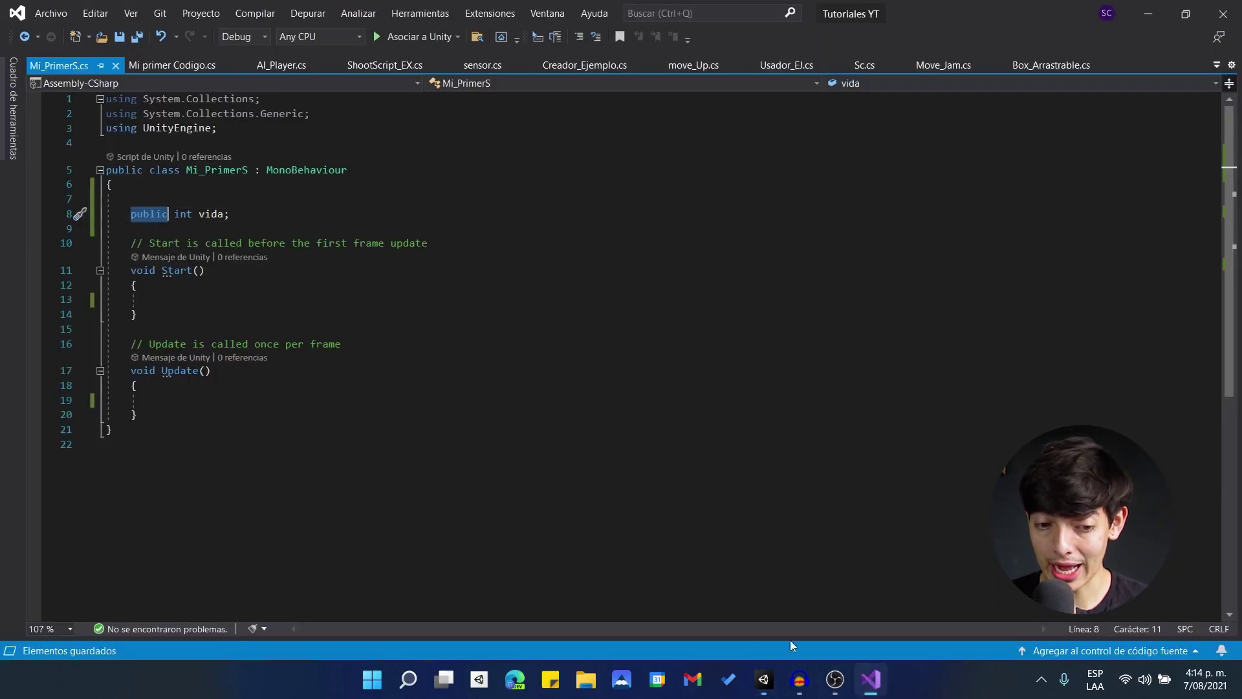
left_click(765, 692)
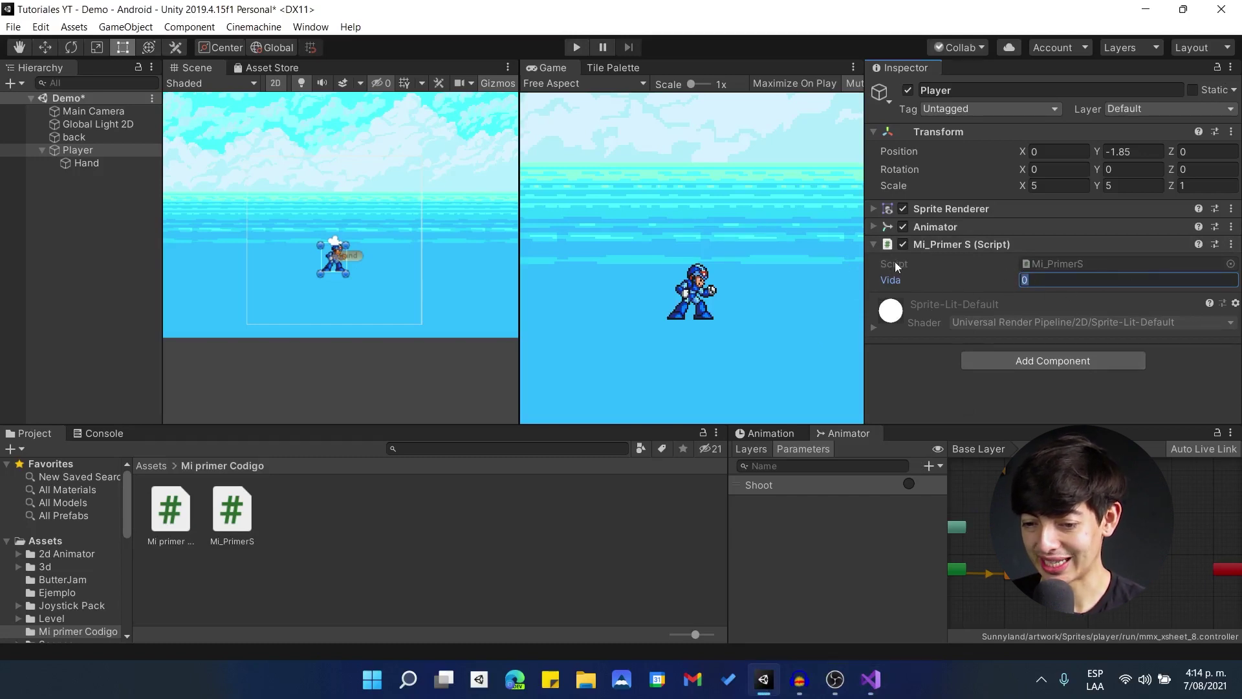
type("100")
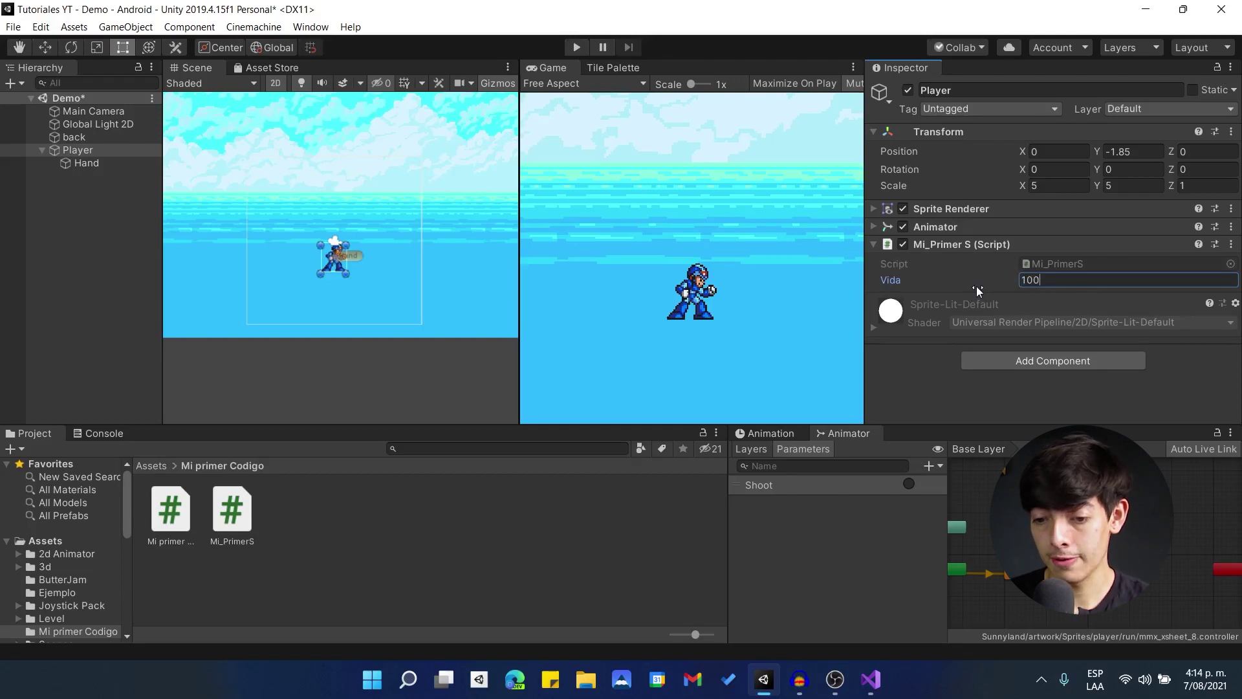
left_click(870, 678)
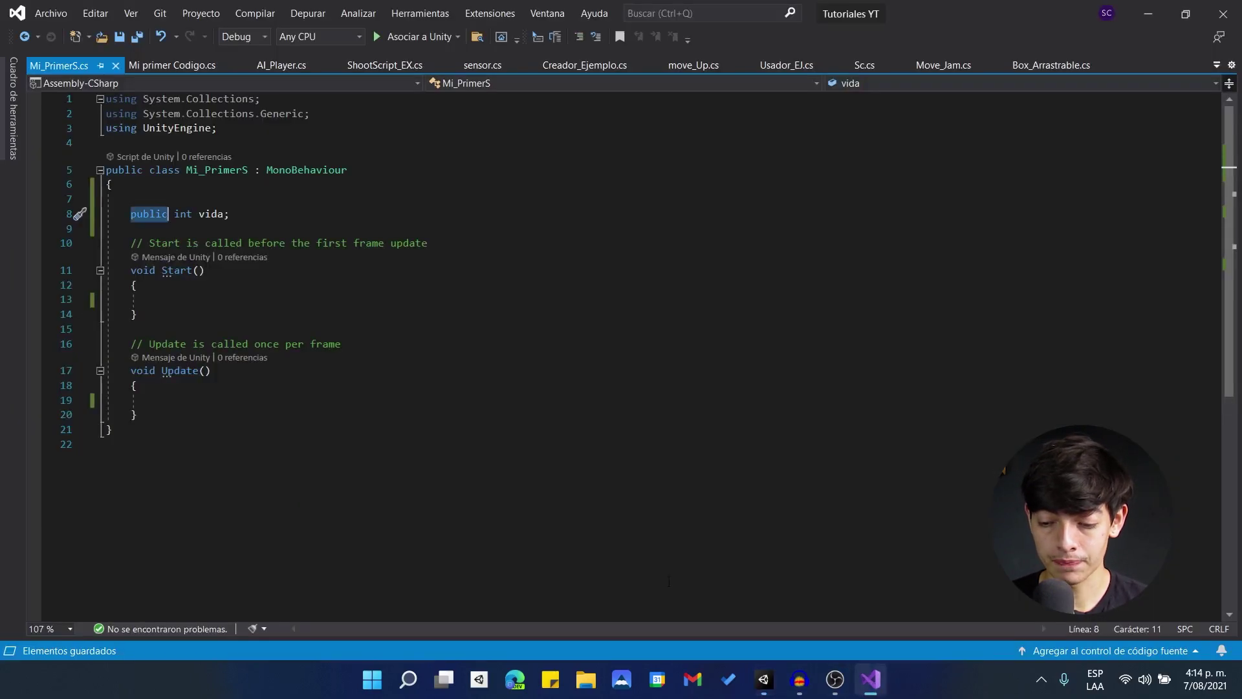
left_click(259, 220)
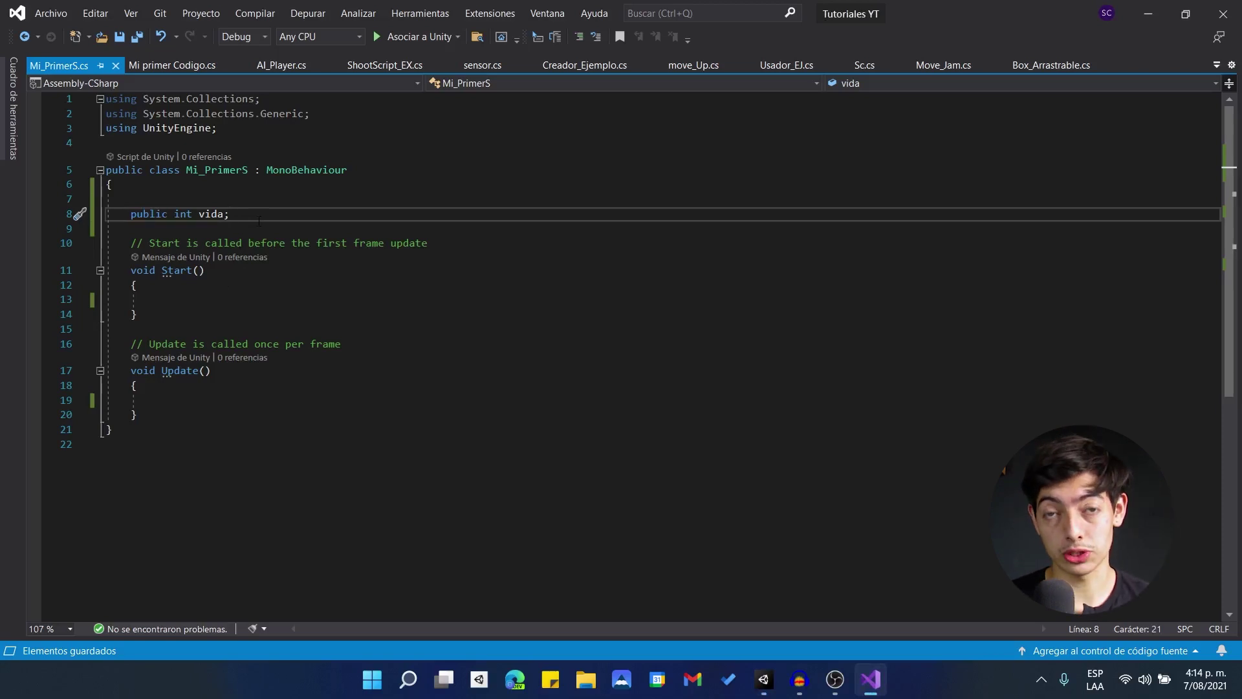
Step: Add 'public float energia;' below vida and save the script
key("Return")
type("public")
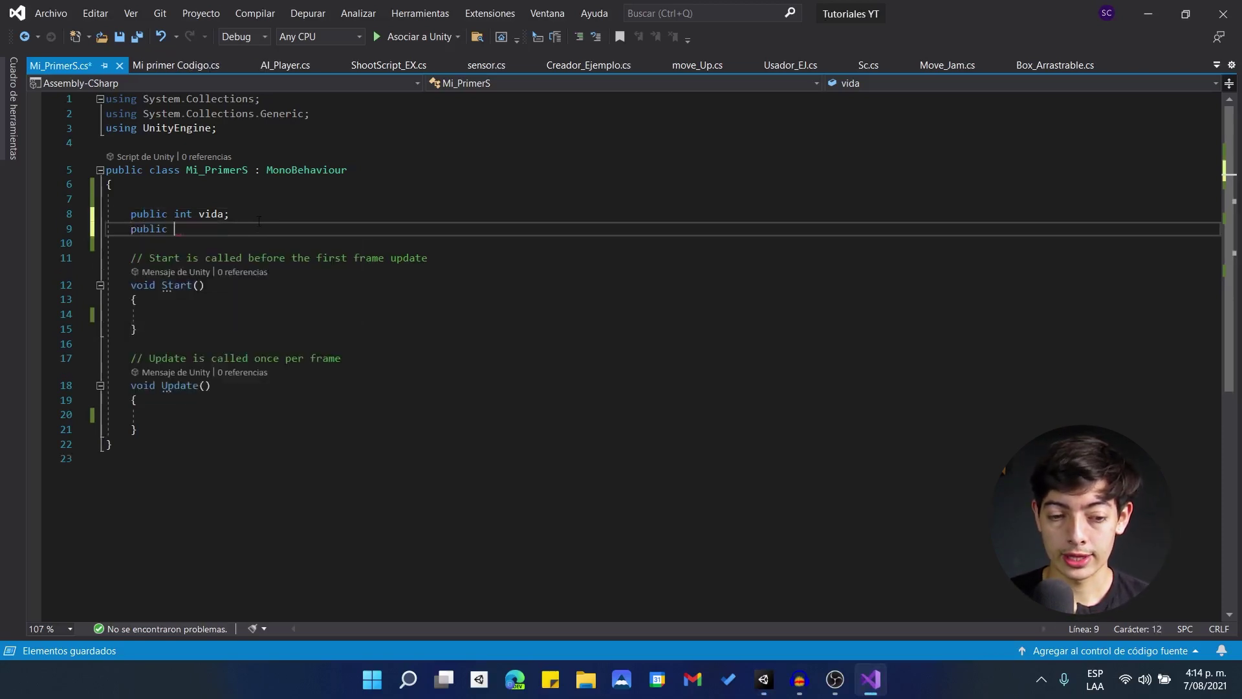
type(" flo")
key("Tab")
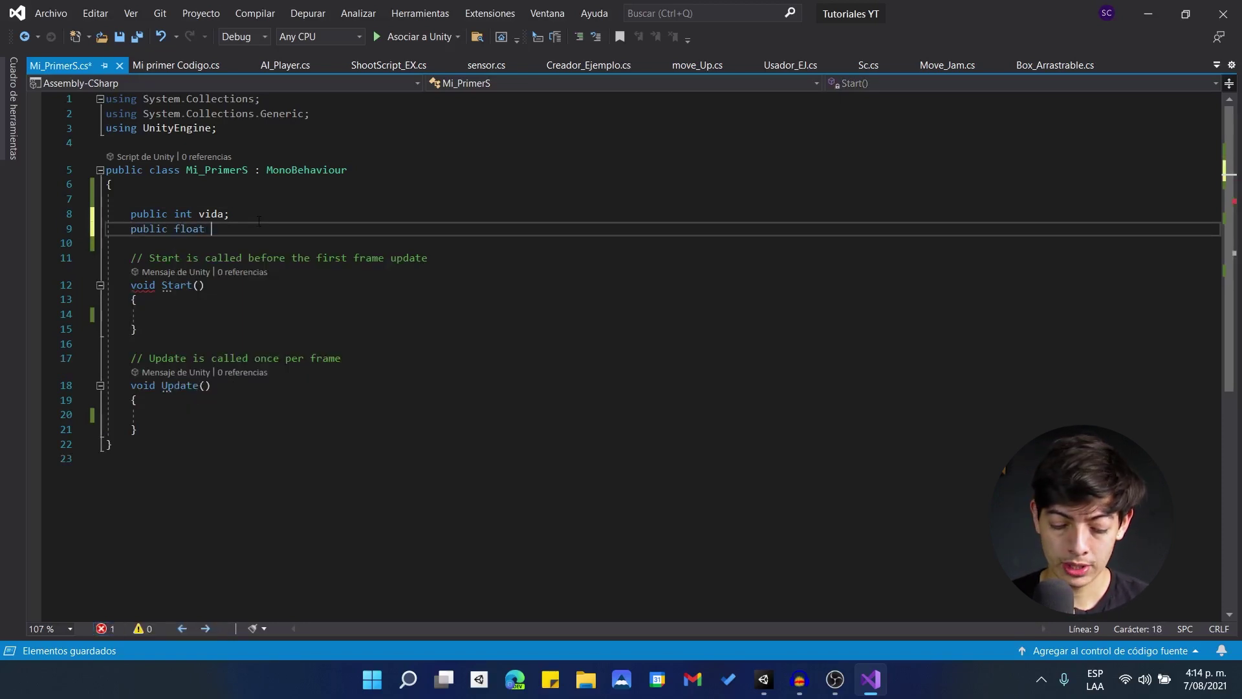
type("energia;")
key("ctrl+s")
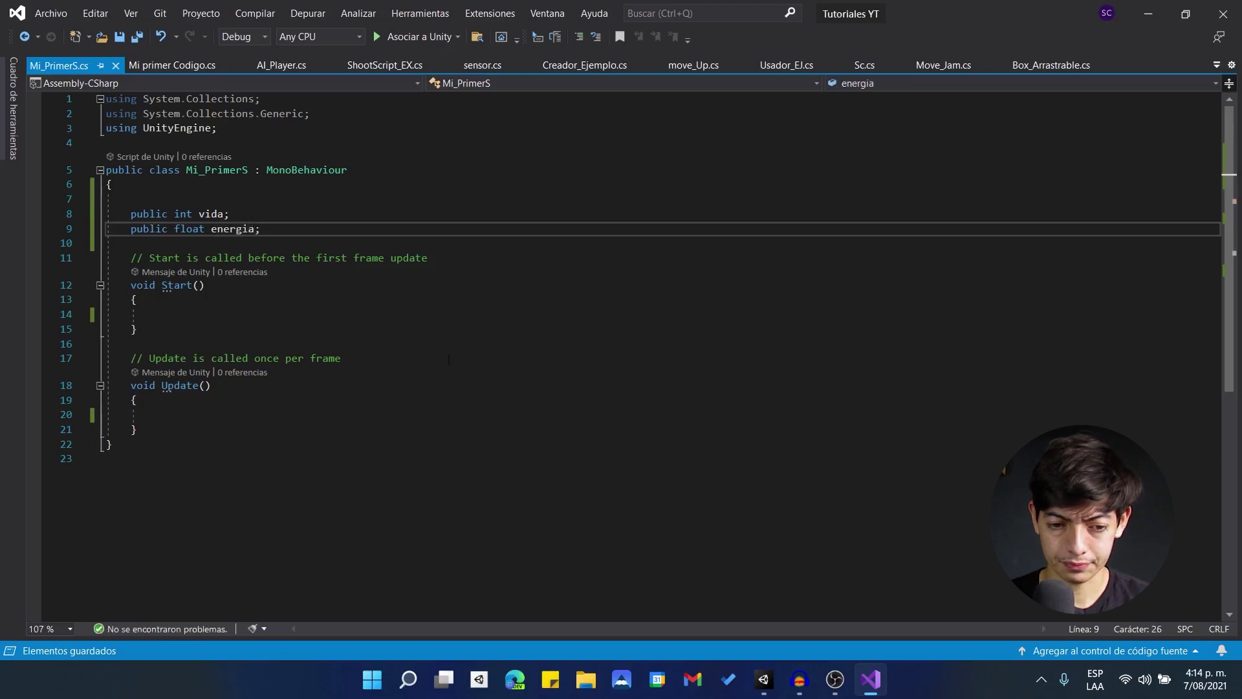
left_click(763, 680)
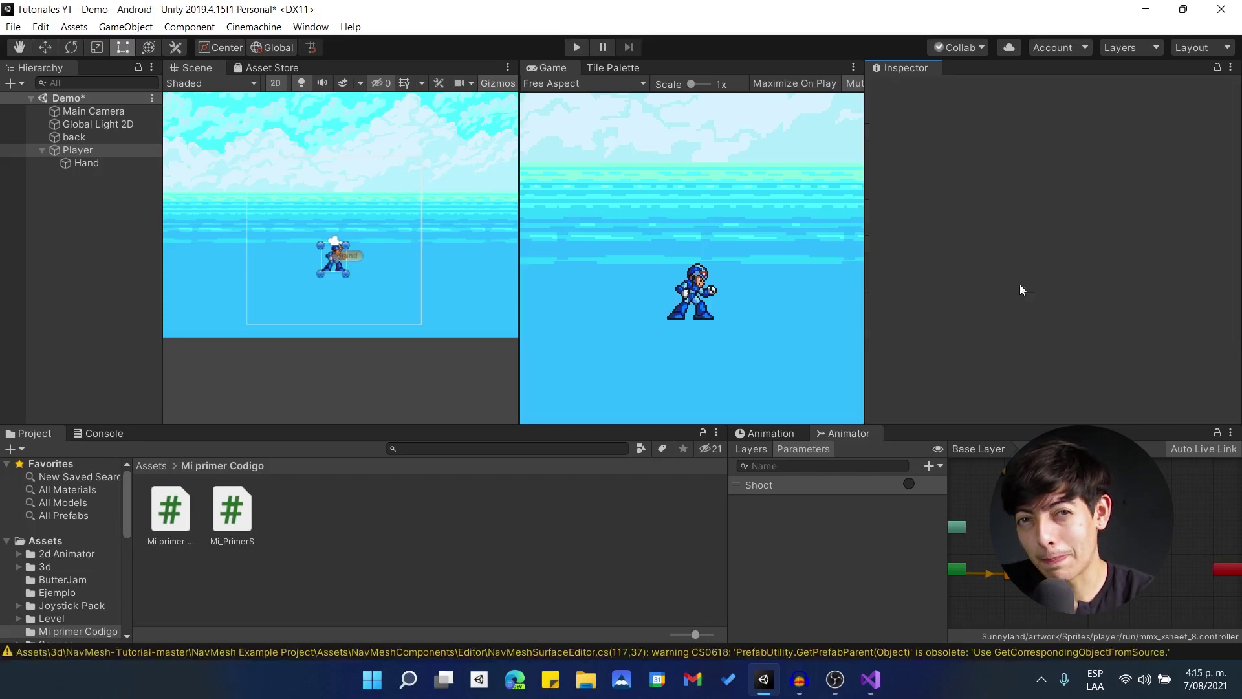
Step: Scrub the Player's Energia to 2.29 and its Position X to 1.07
left_click_drag(910, 300, 971, 310)
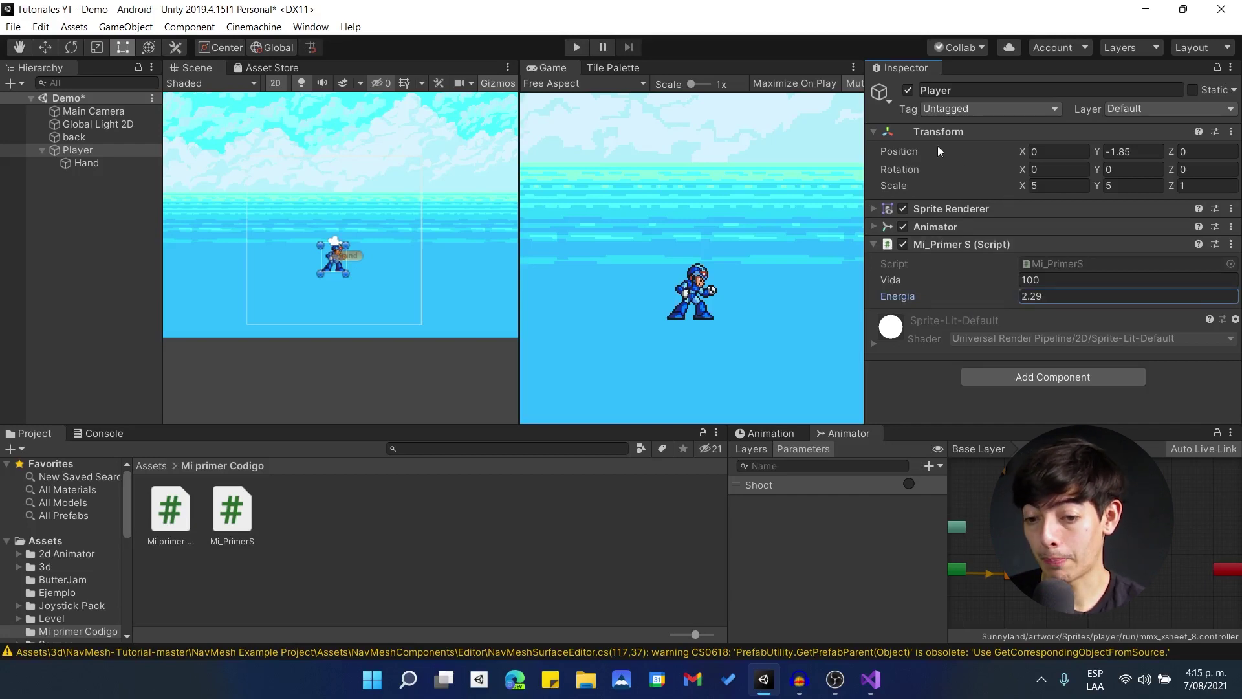
left_click(1031, 151)
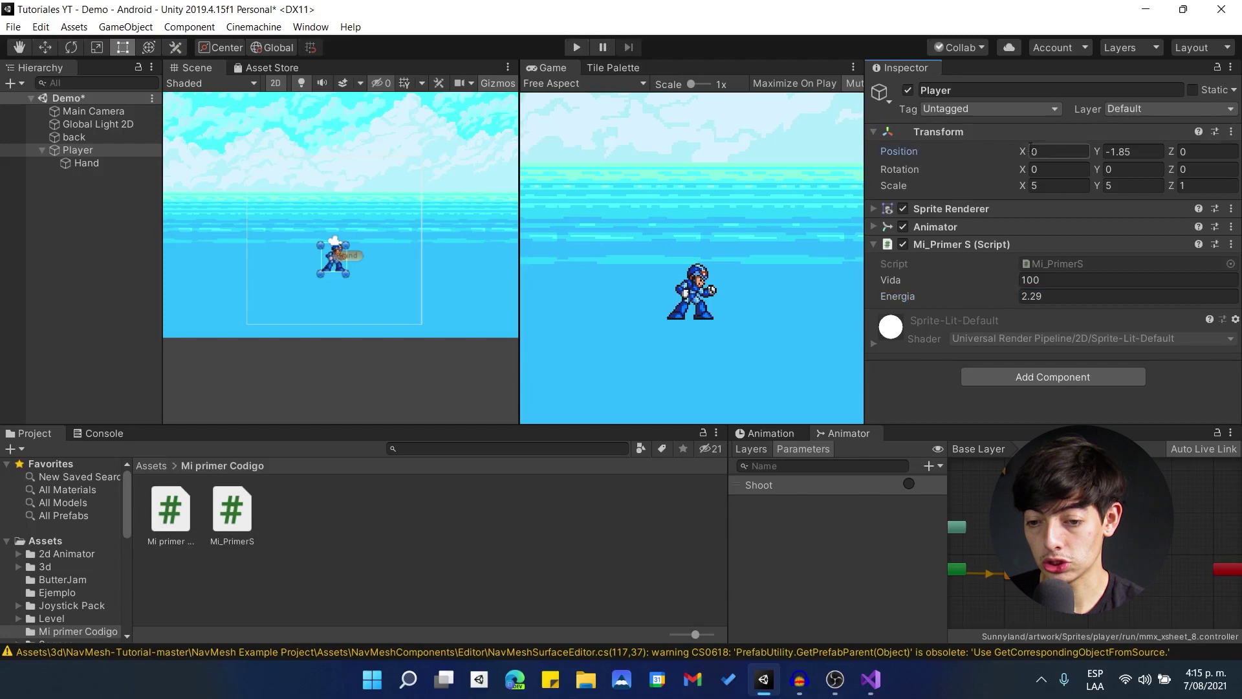
left_click_drag(1021, 150, 1059, 157)
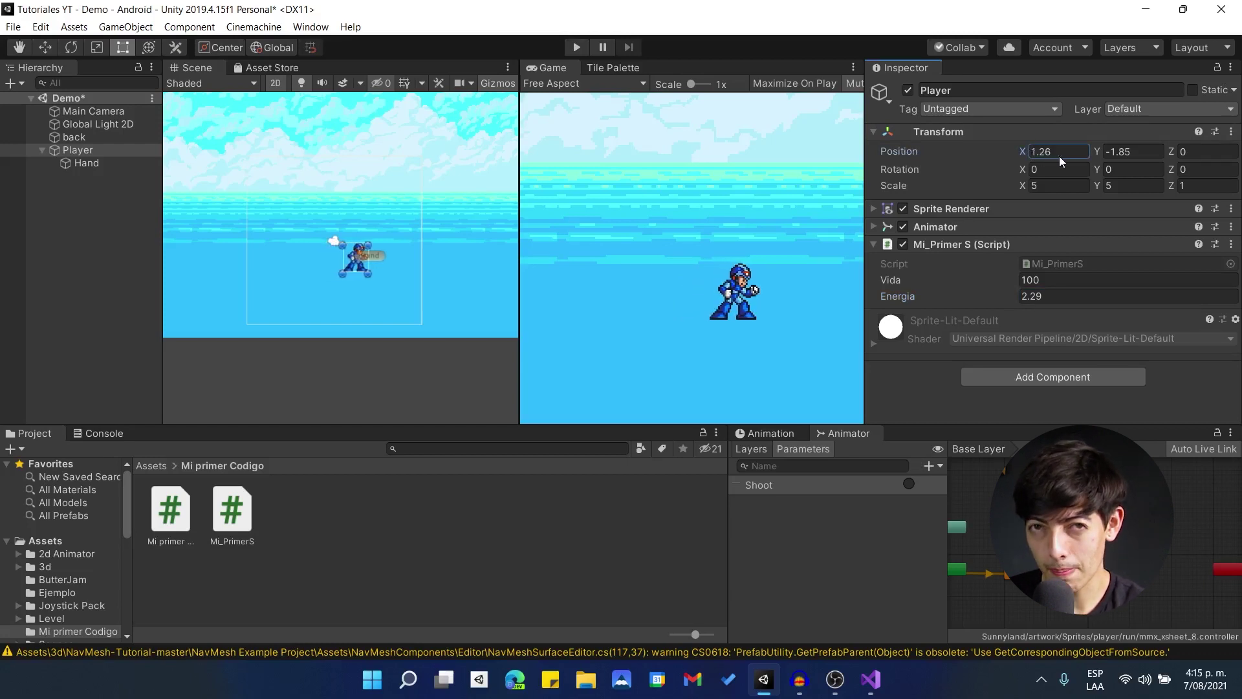
left_click_drag(1058, 157, 1062, 157)
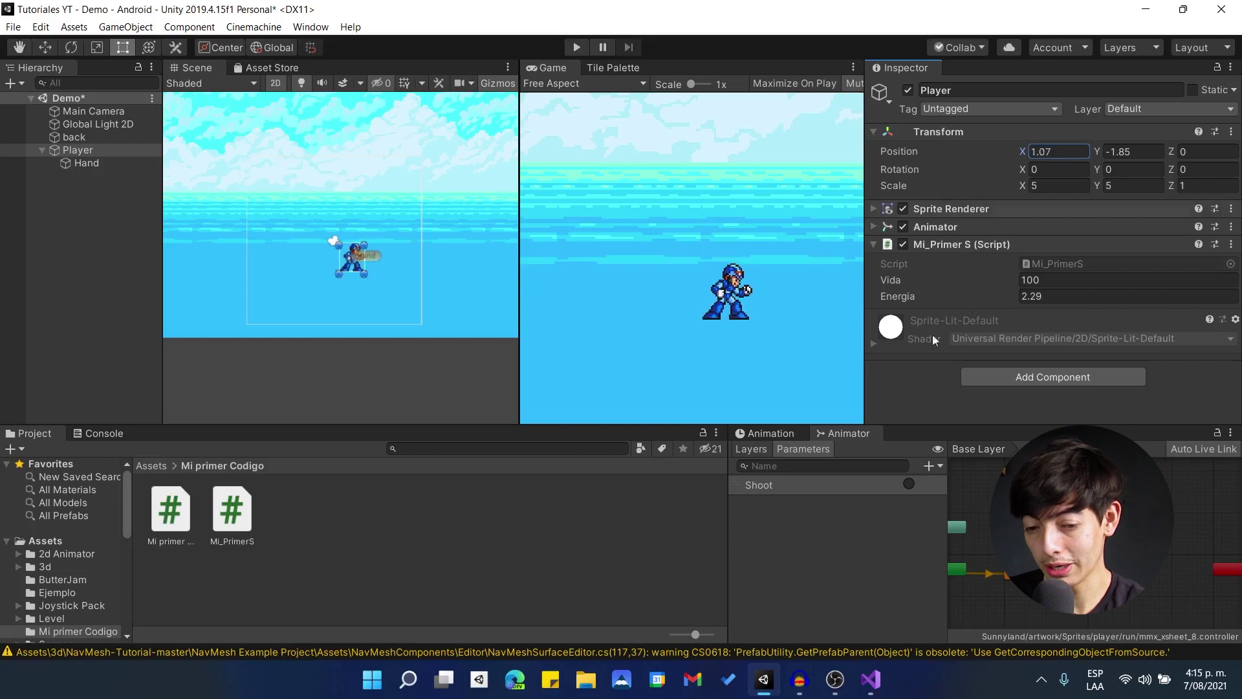
left_click(870, 680)
key("Return")
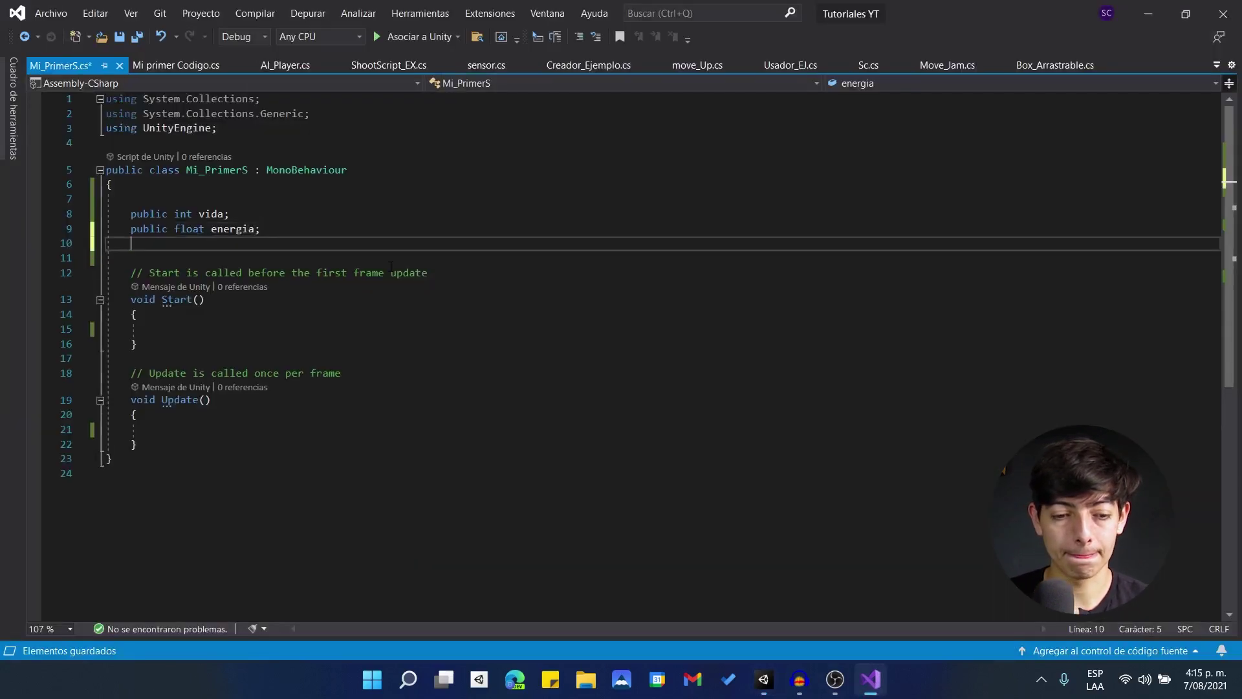
Step: Add 'public string nombre;' below energia and save the script
type("public ")
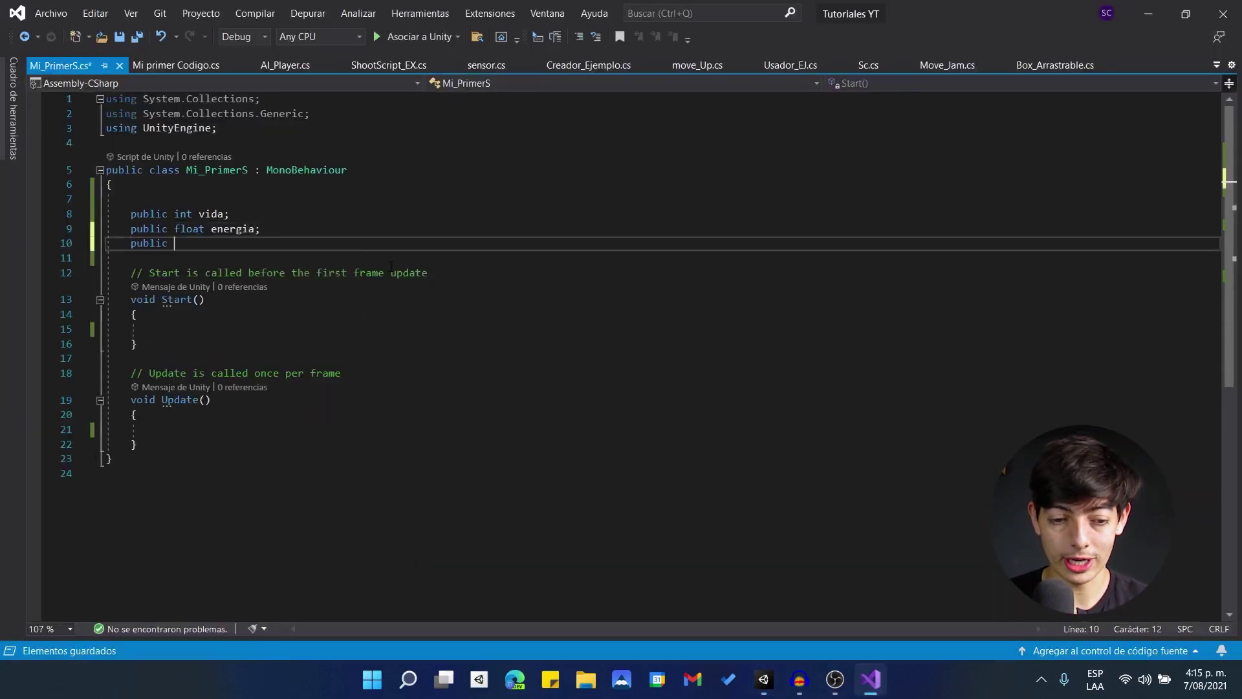
type("strin")
key("Tab")
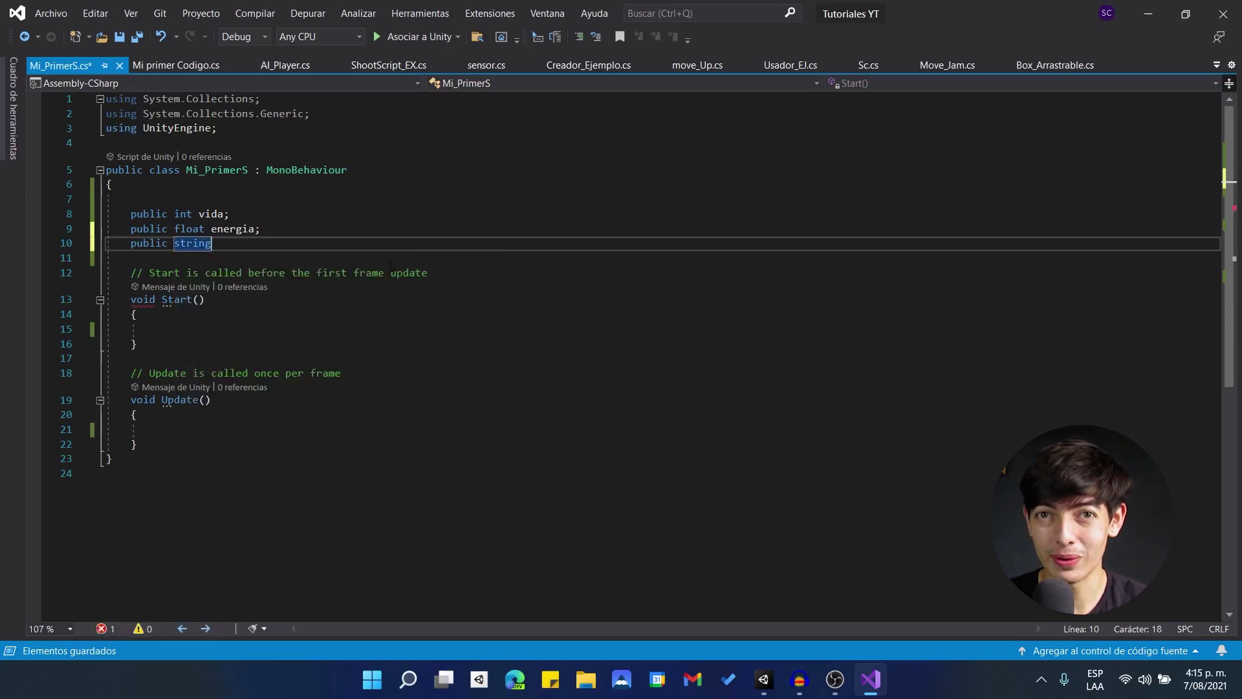
type(" nombre;")
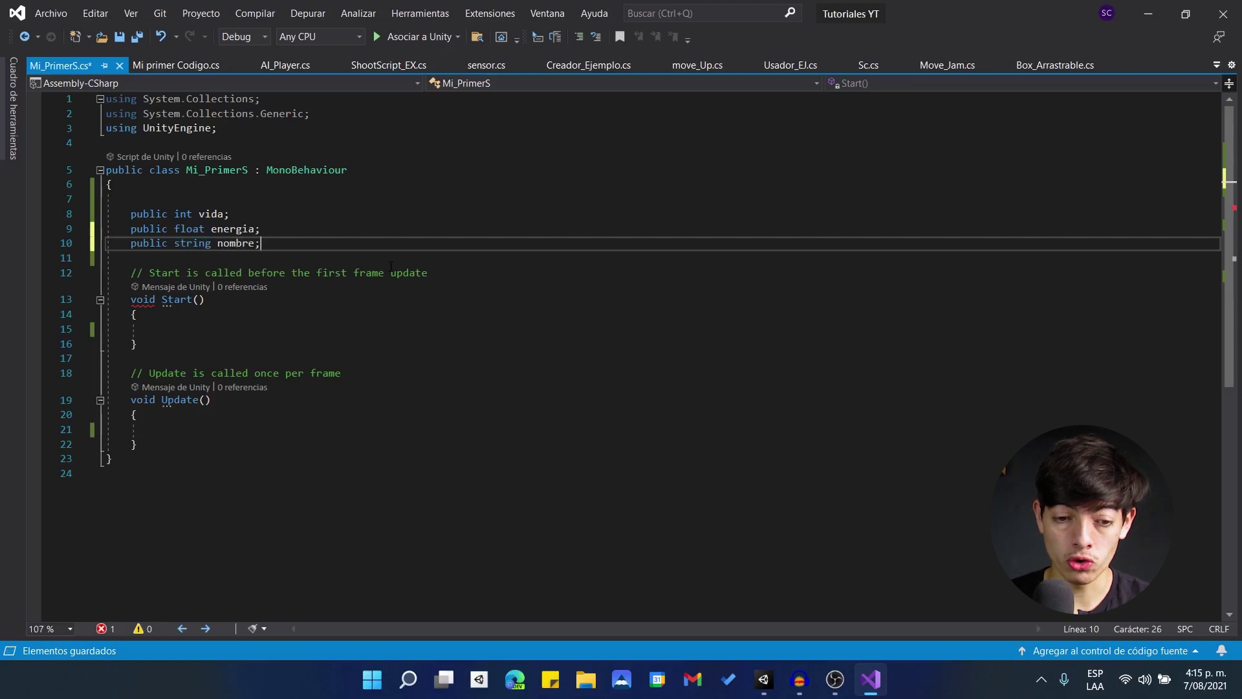
key("ctrl+s")
left_click(764, 679)
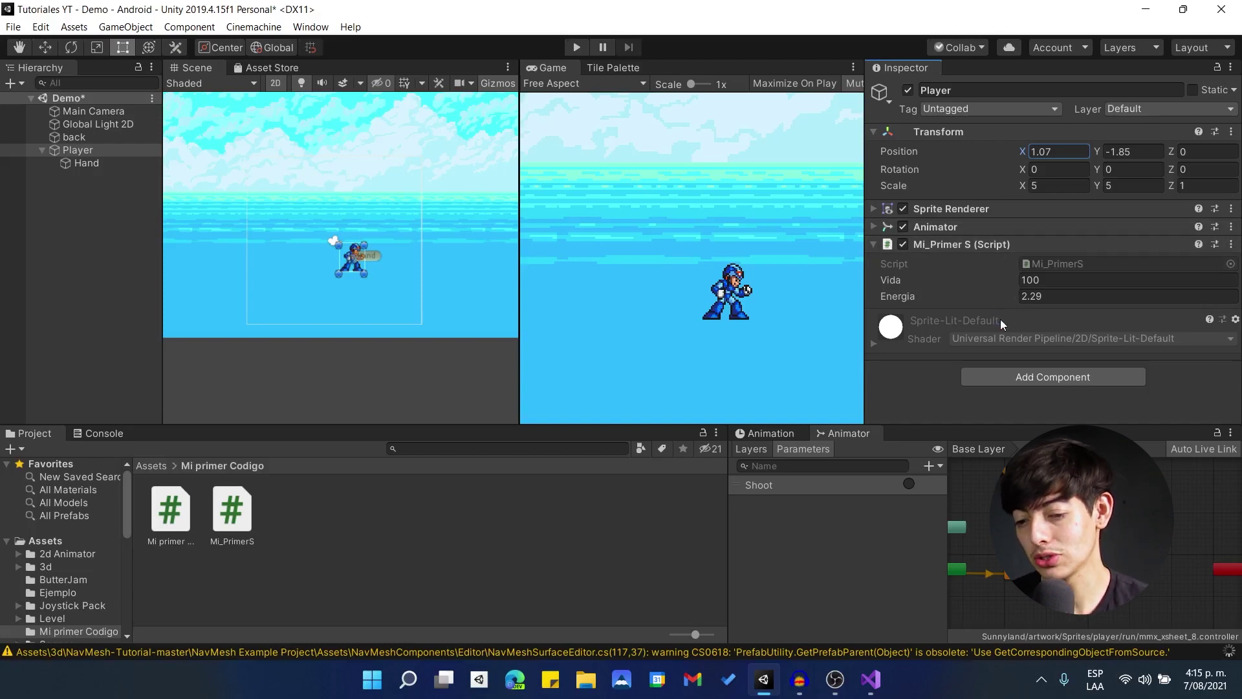
Step: Enter a name in the Player's Nombre field, then return to Visual Studio
left_click(1042, 313)
type("Santi")
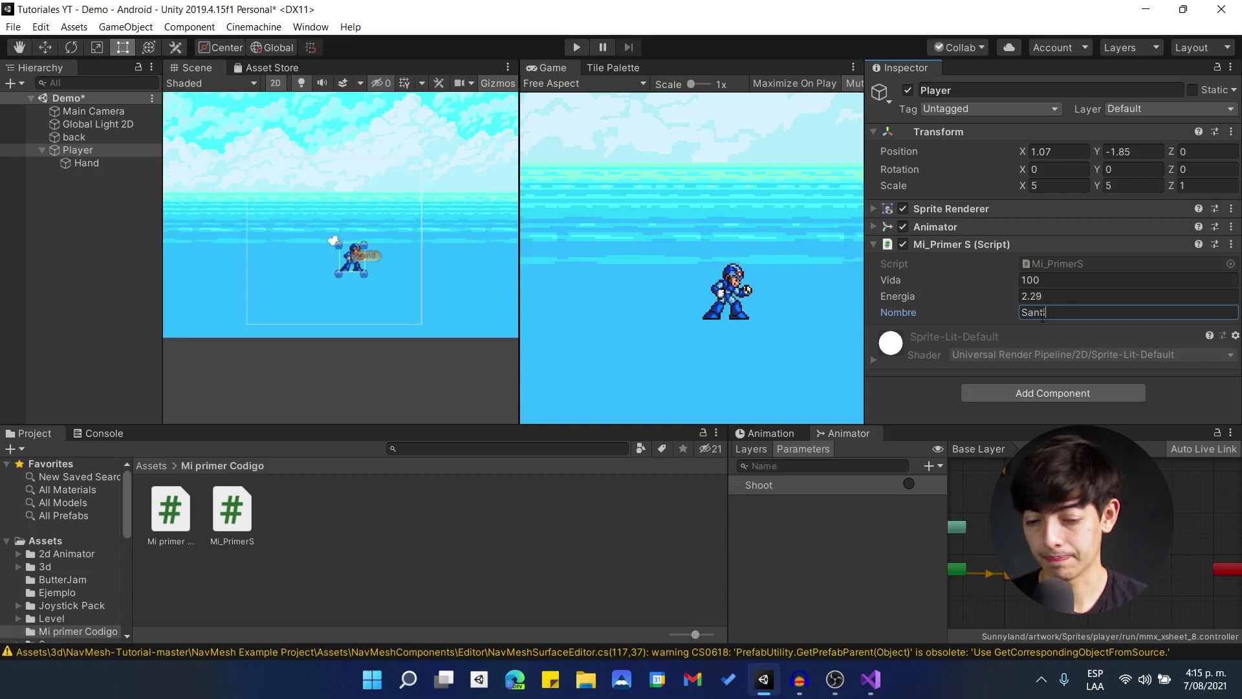
left_click(870, 689)
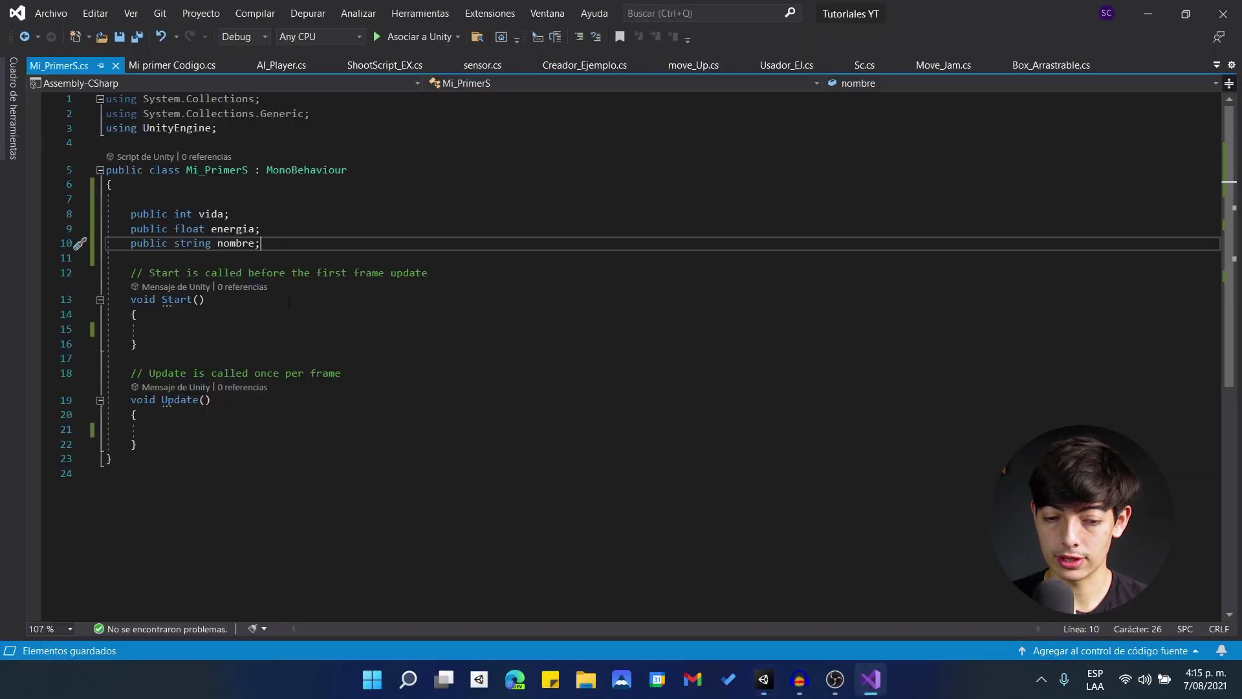
Step: Declare 'public bool puerta;' below nombre in Mi_PrimerS, save, and switch back to Unity
key("Return")
type("public bo")
key("Tab")
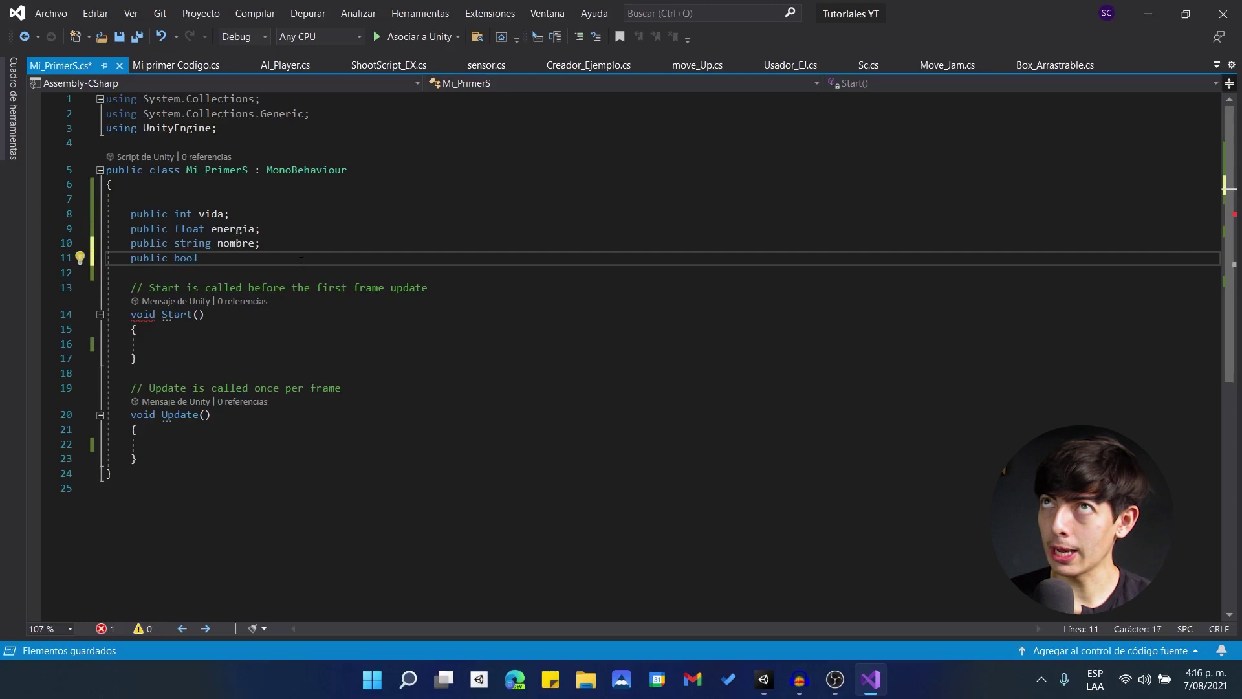
type("puerta;")
key("ctrl+s")
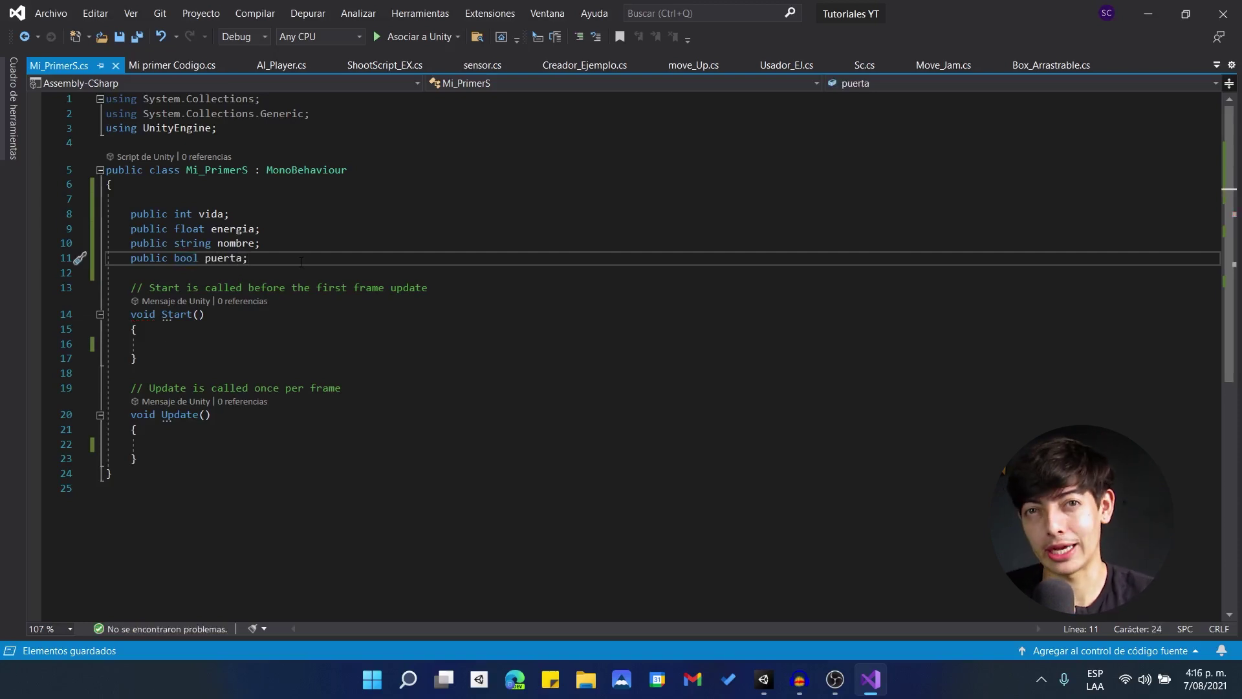
left_click(763, 691)
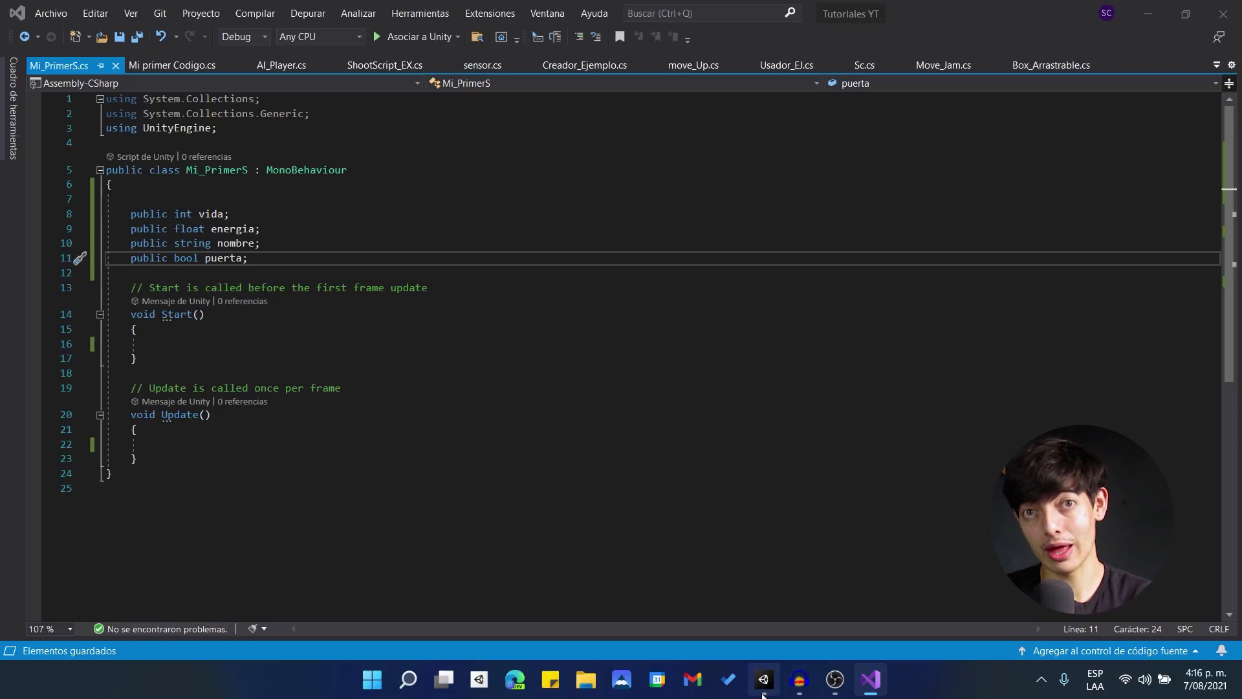
left_click(762, 692)
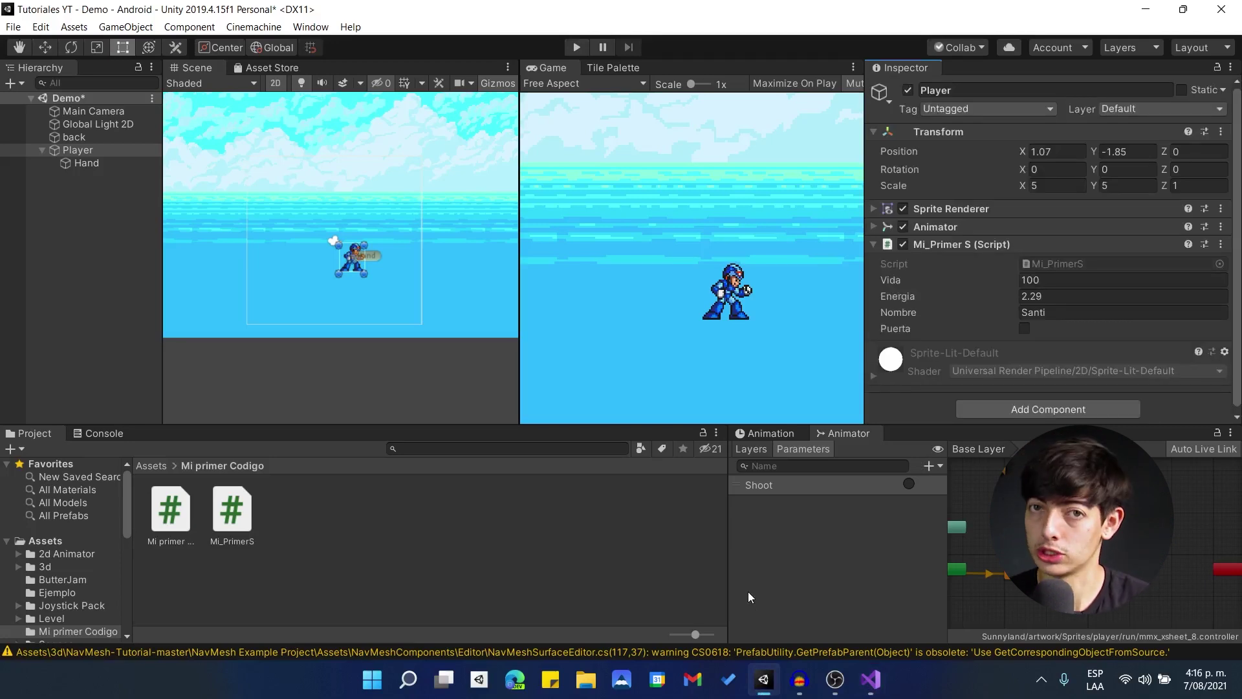
Step: Tick the Player's Puerta checkbox and untick it again, leaving it false, then go to Visual Studio
left_click(1024, 329)
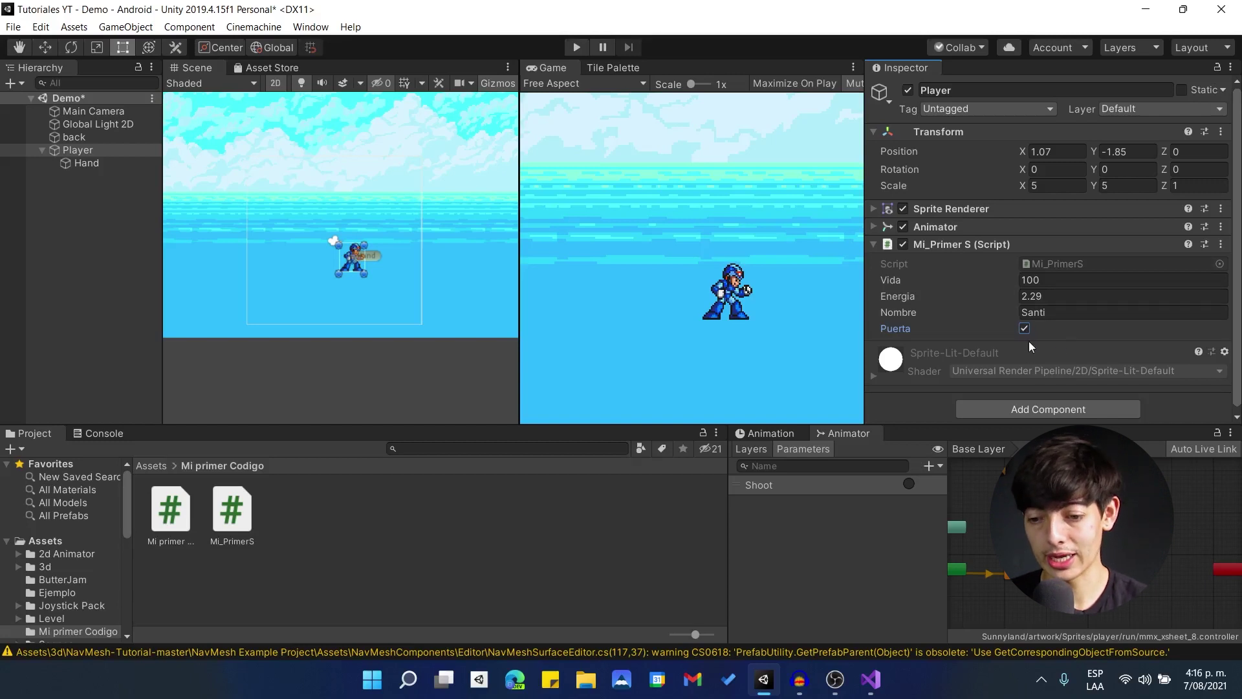
left_click(1025, 329)
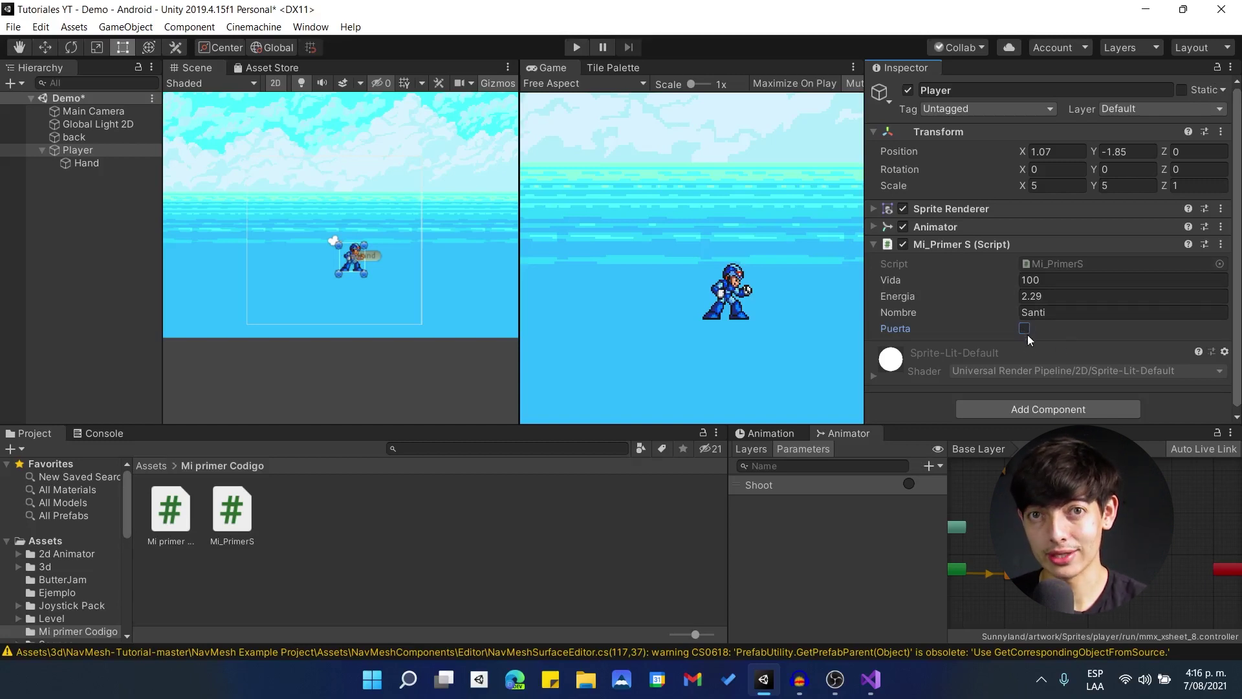
left_click(871, 679)
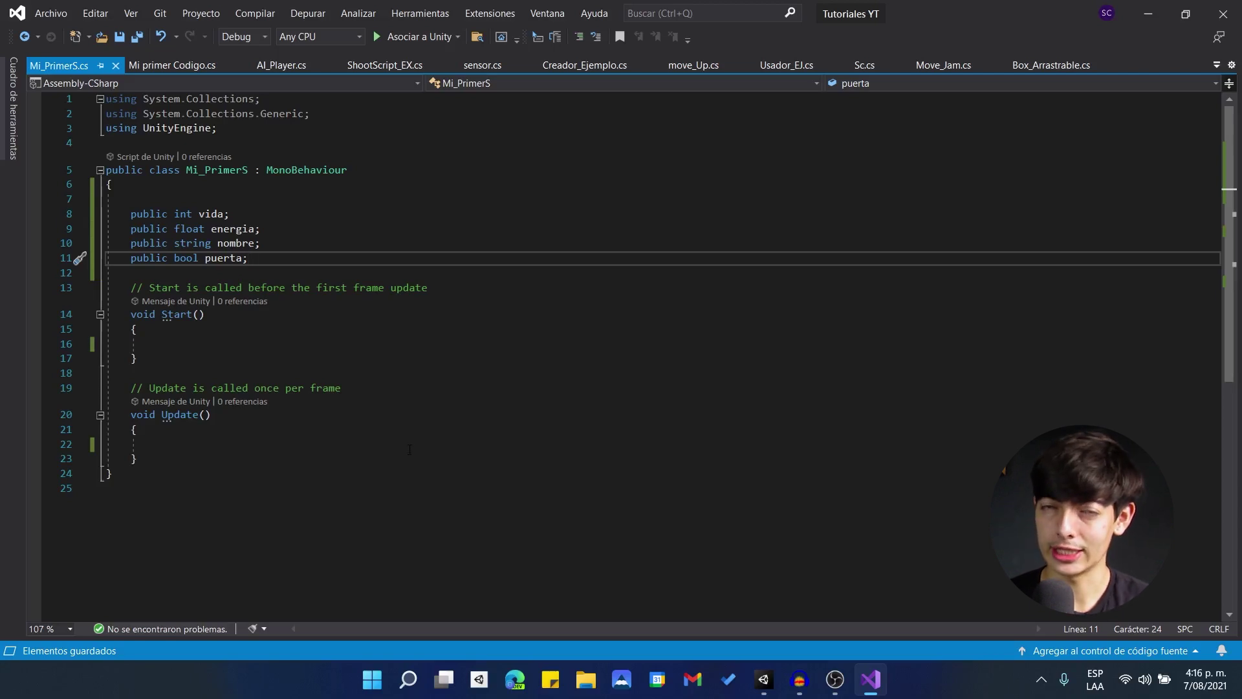
Step: Inside Start(), write 'vida = 100;'
left_click(223, 343)
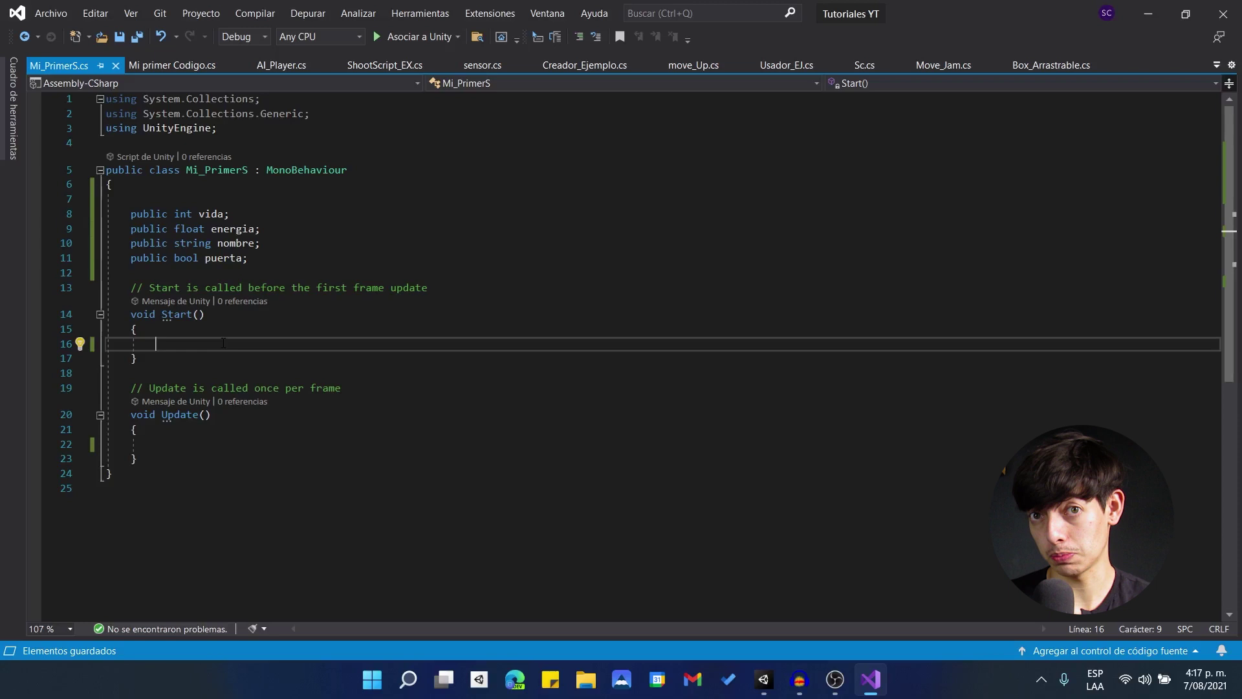
type("vida")
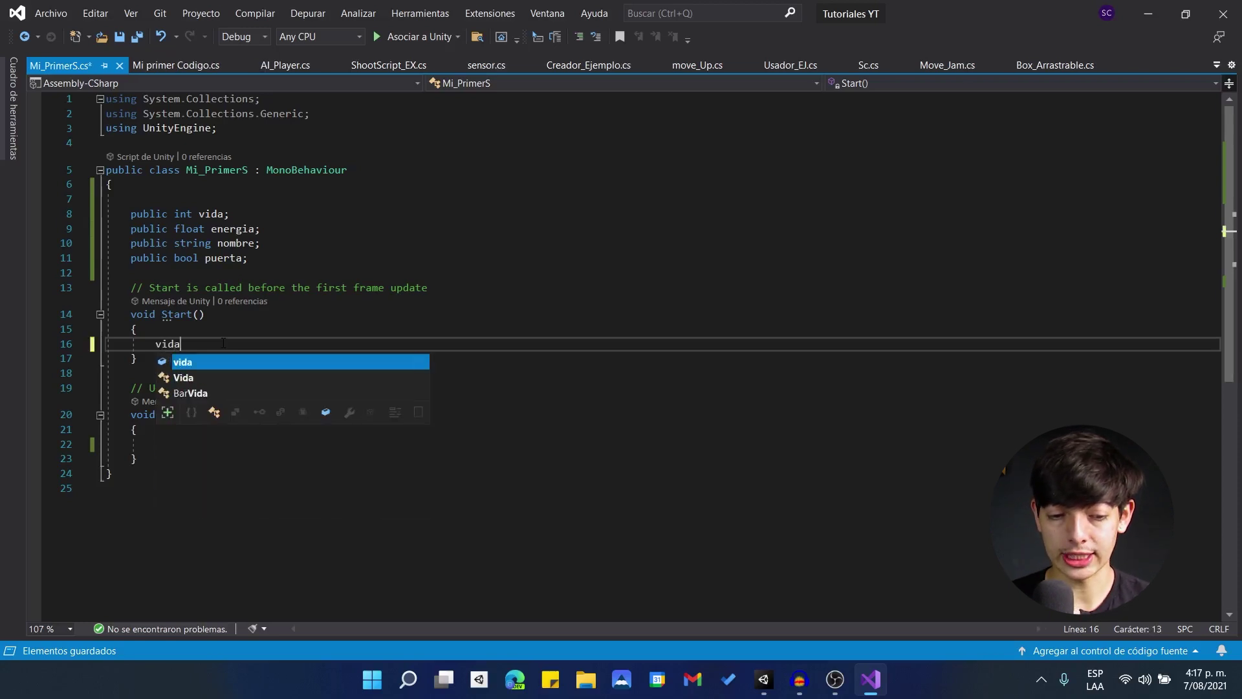
key("Escape")
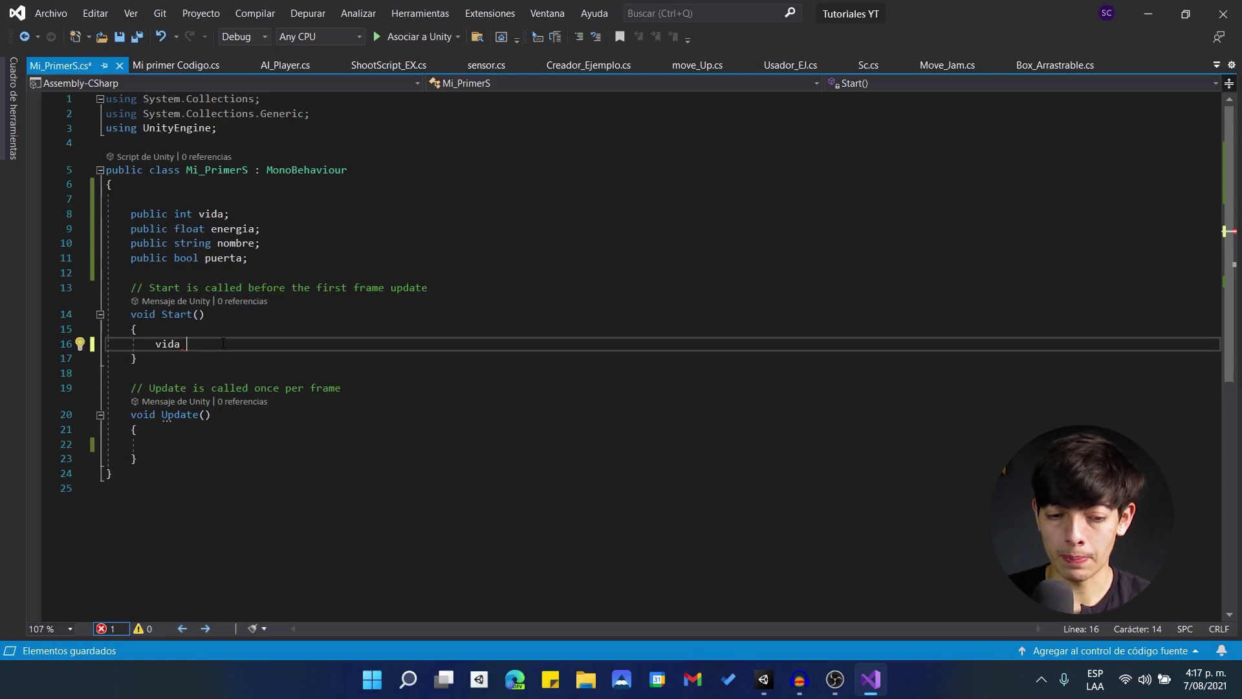
type("= 100;")
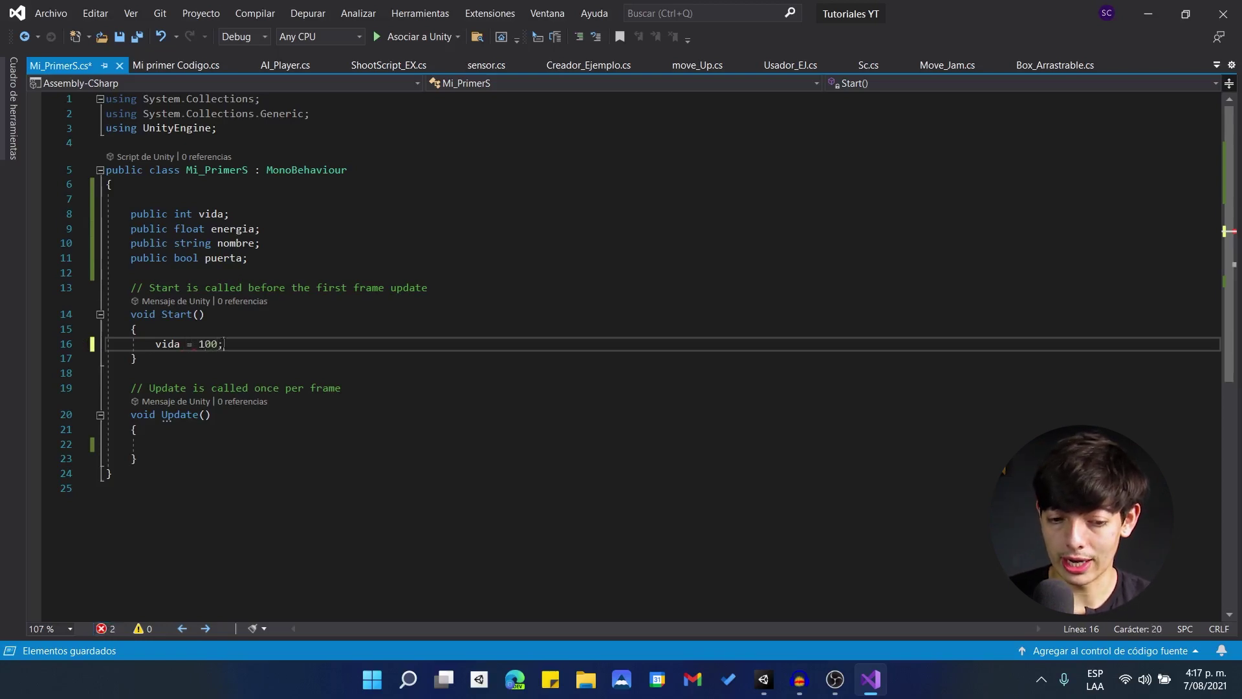
key("Return")
type("4")
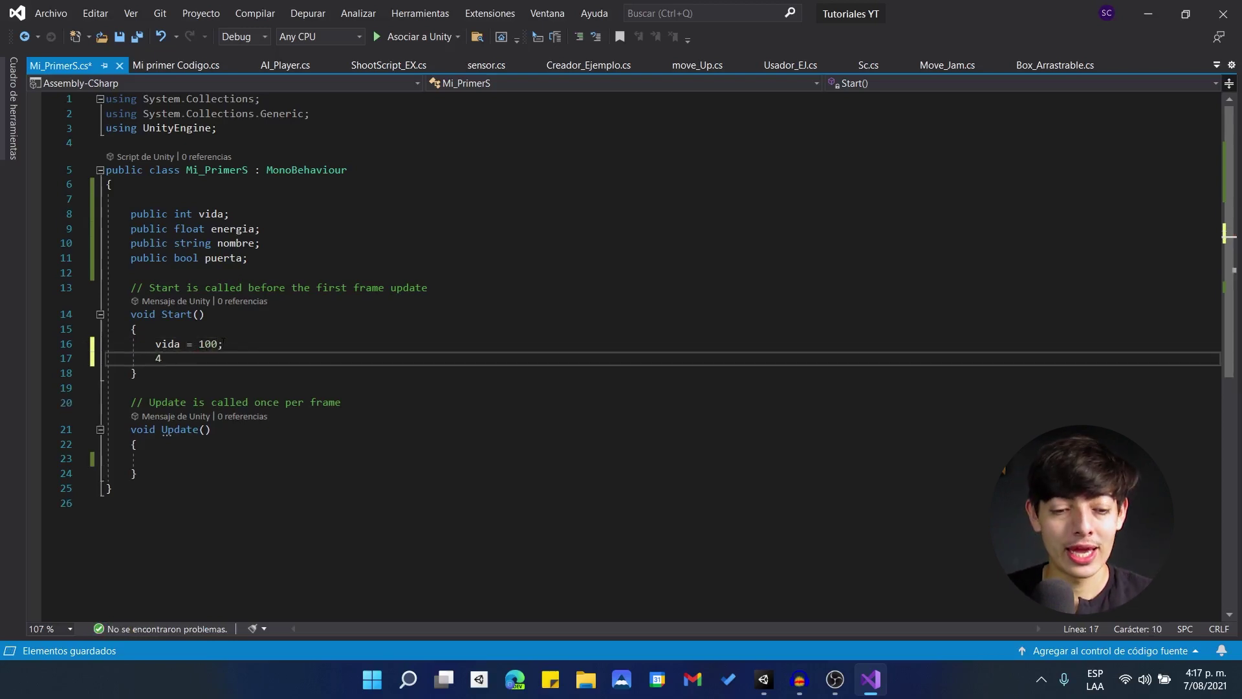
key("BackSpace")
Step: Add 'energia = 500f;' with the float suffix for energia, and save
left_click(194, 228)
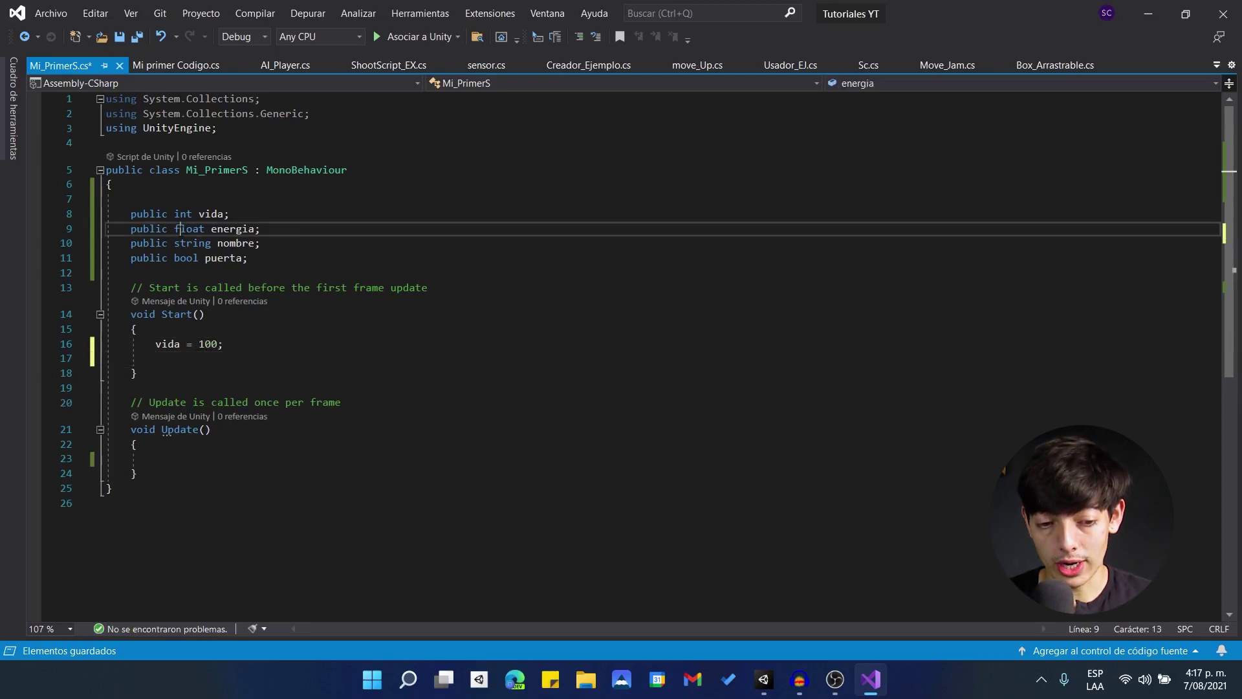
left_click(204, 359)
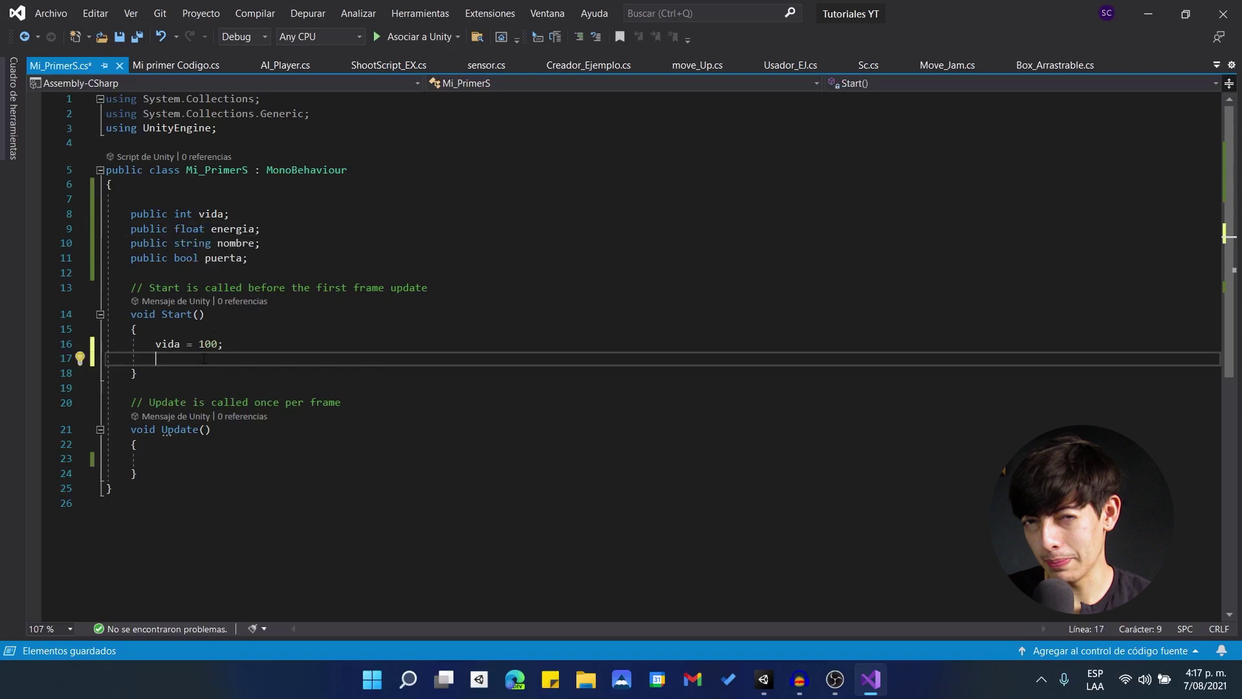
type("ene")
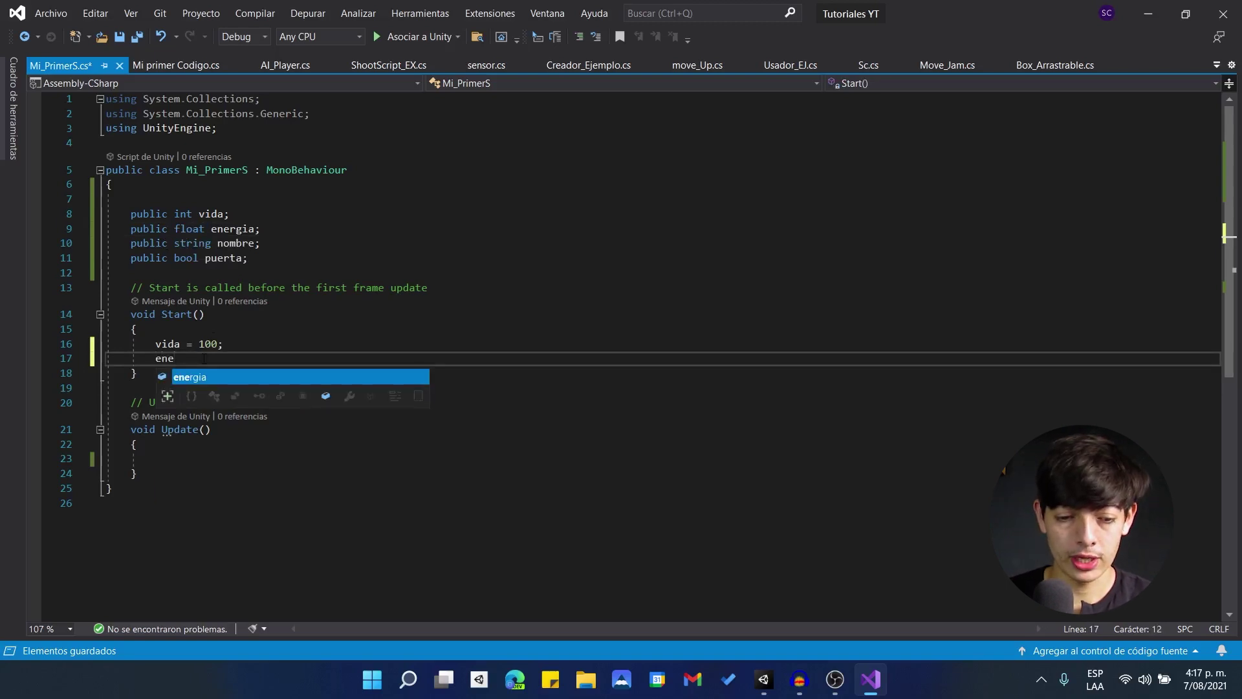
type("rgia =")
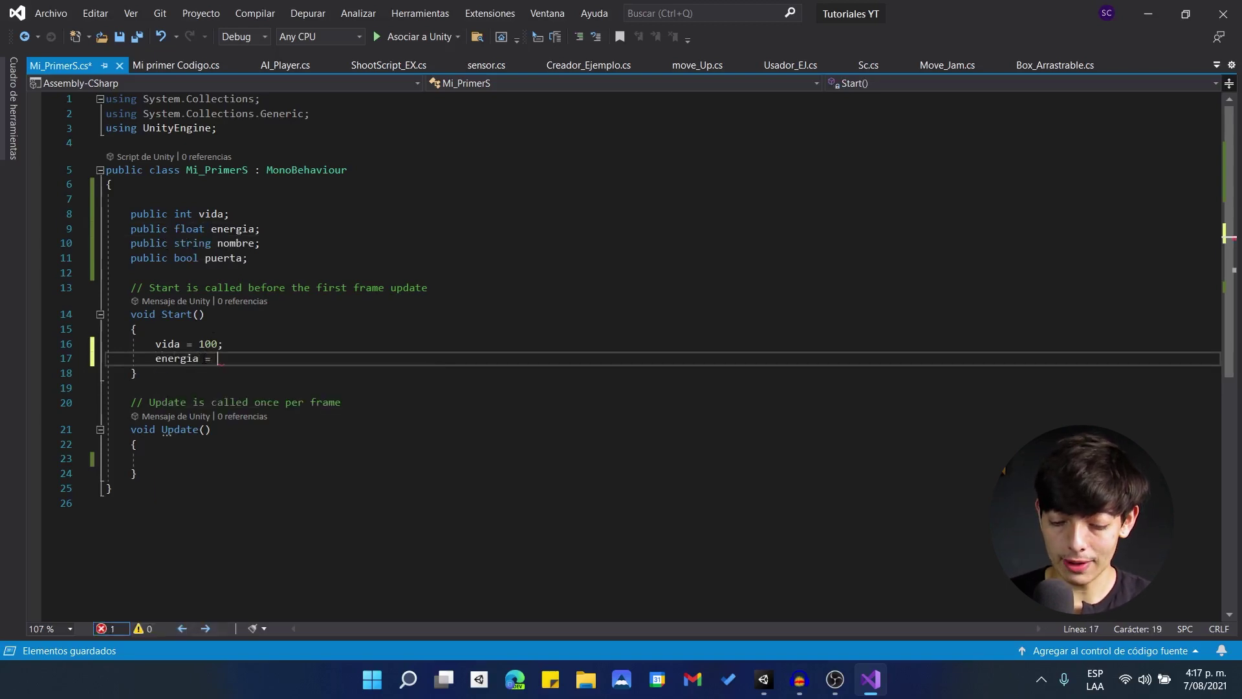
type(" 500;")
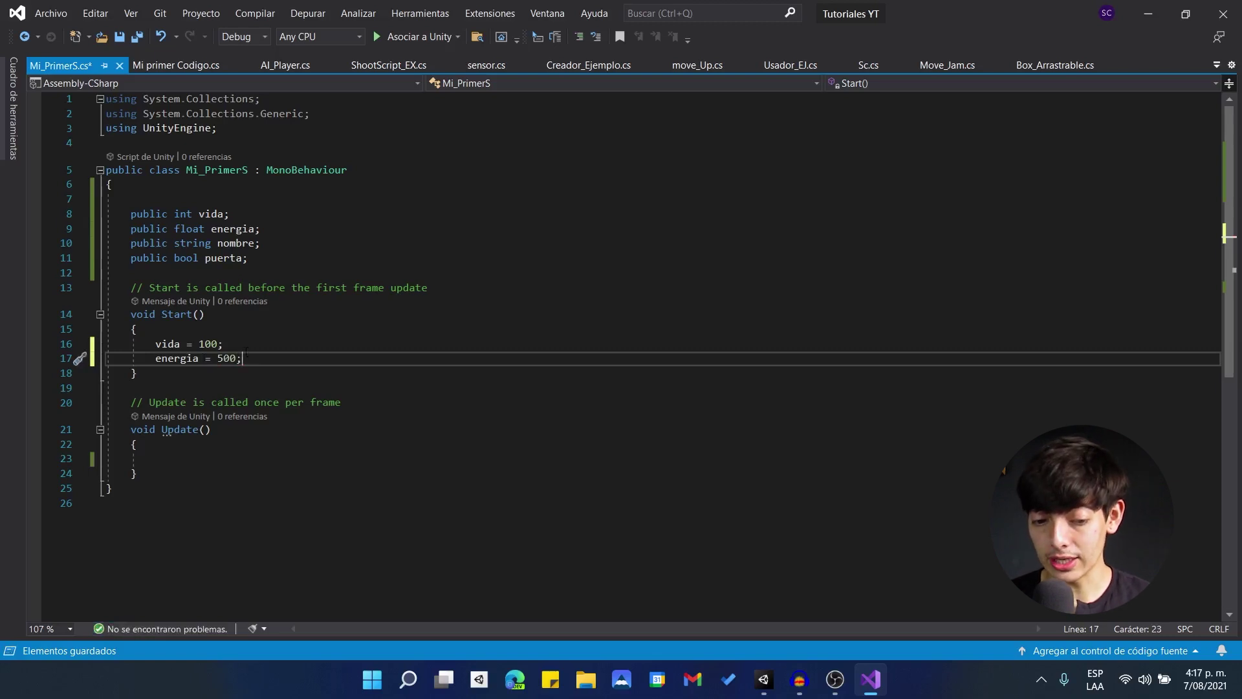
key("Return")
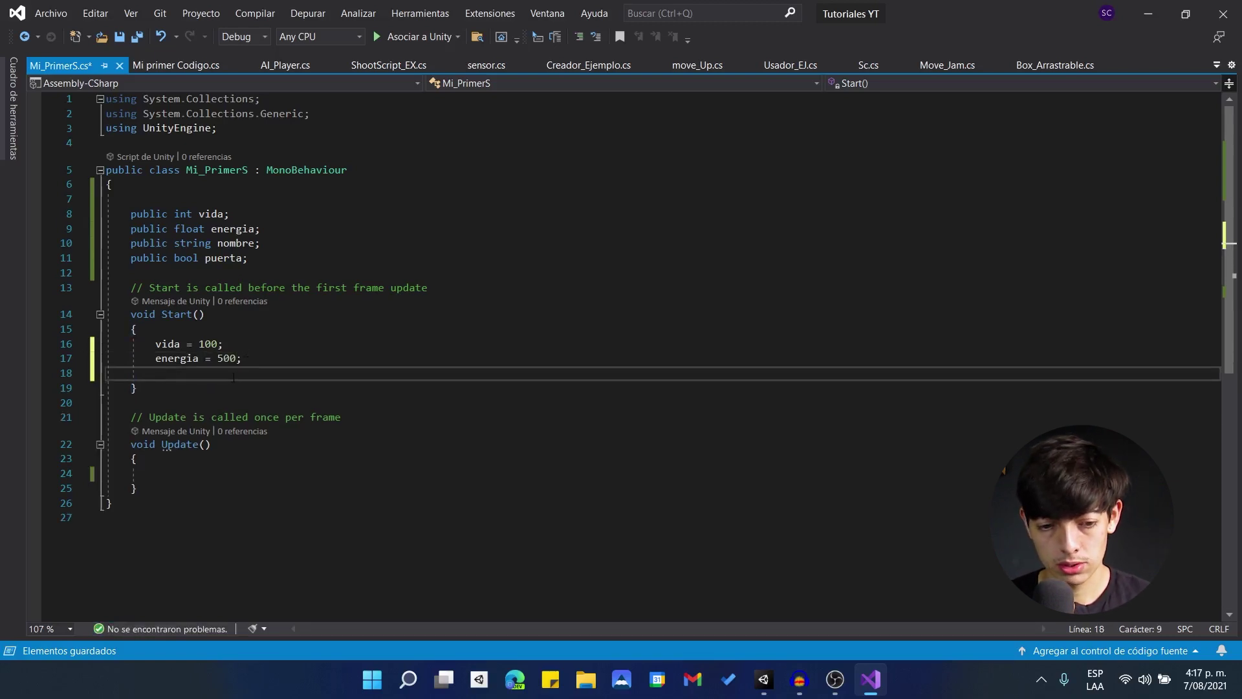
key("ctrl+s")
left_click(242, 359)
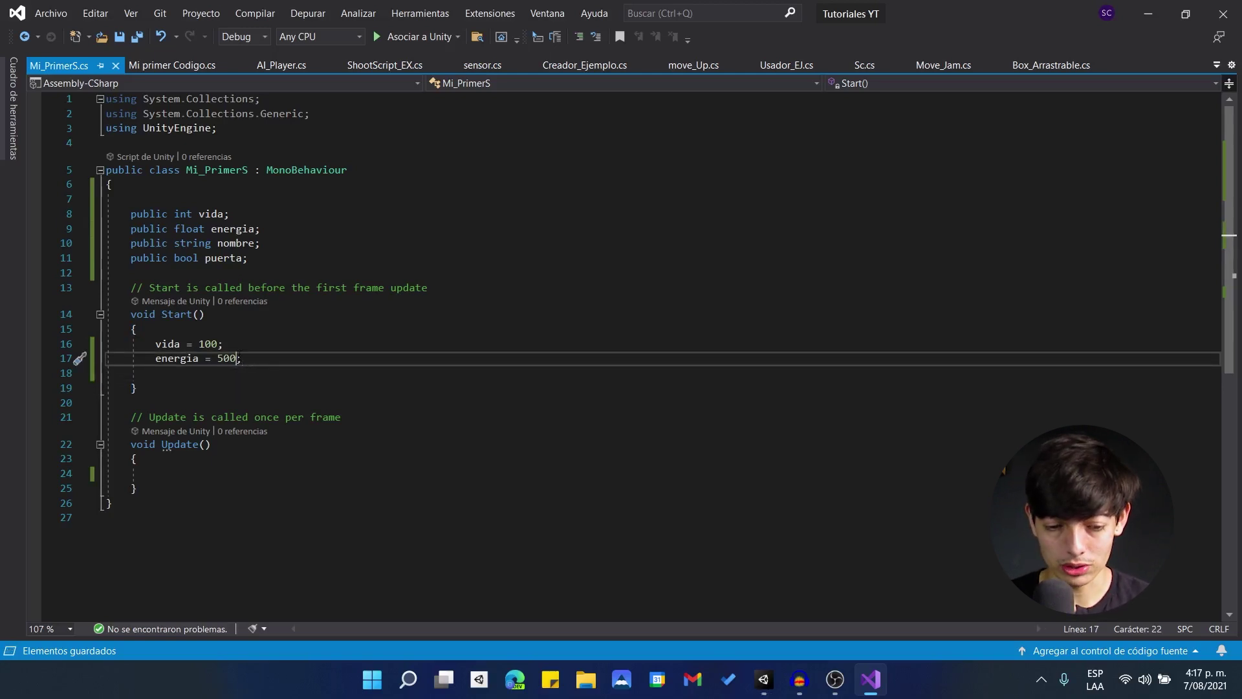
type("f")
left_click(387, 374)
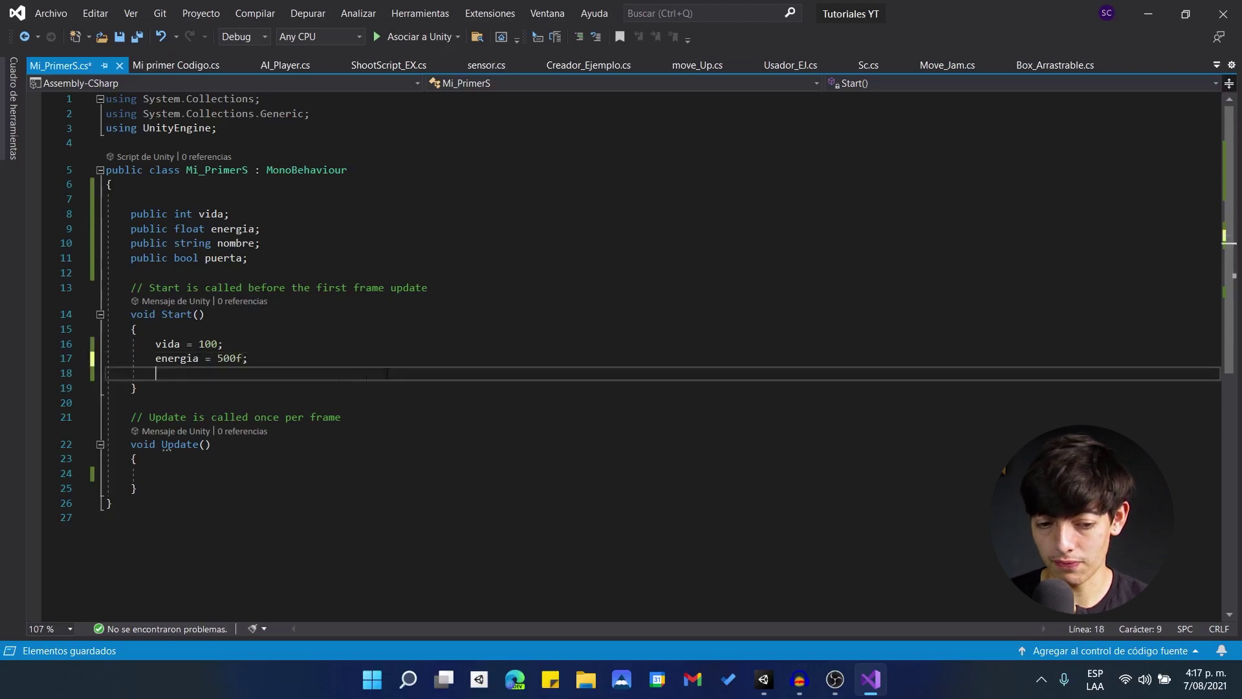
left_click(183, 229)
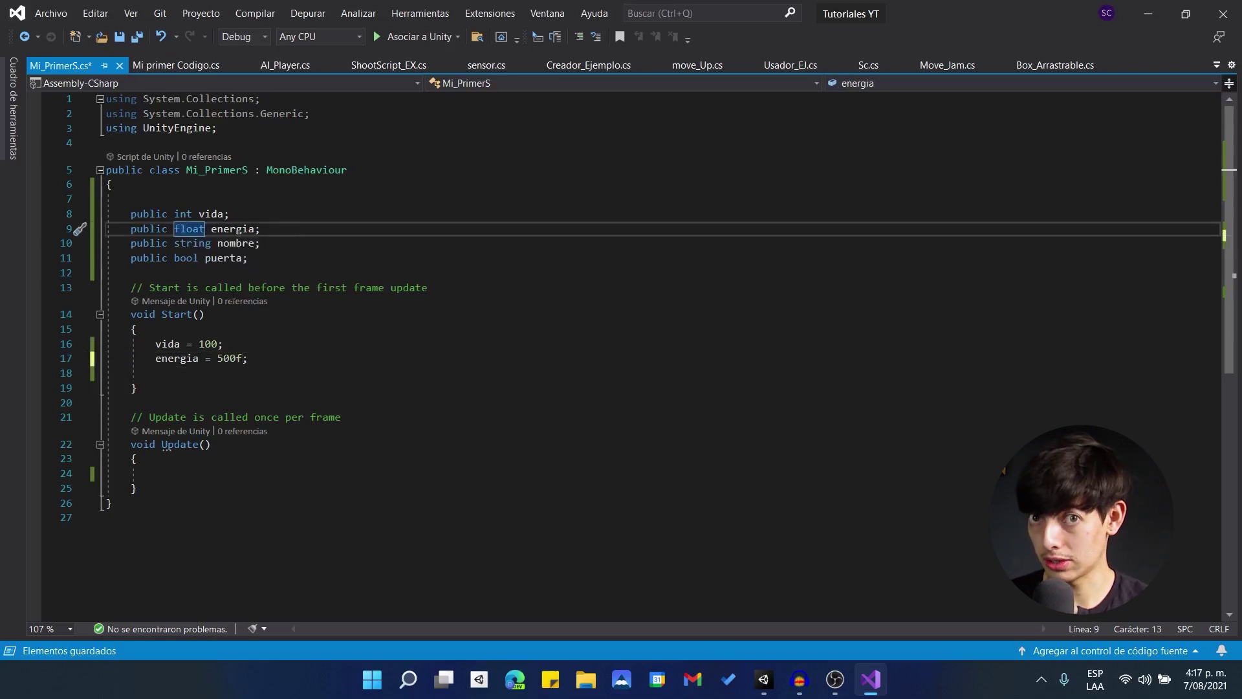
left_click(271, 344)
Step: Add 'nombre = "santi";' on the next line, save, and review the 100, 500f and santi values
key("Down")
key("Down")
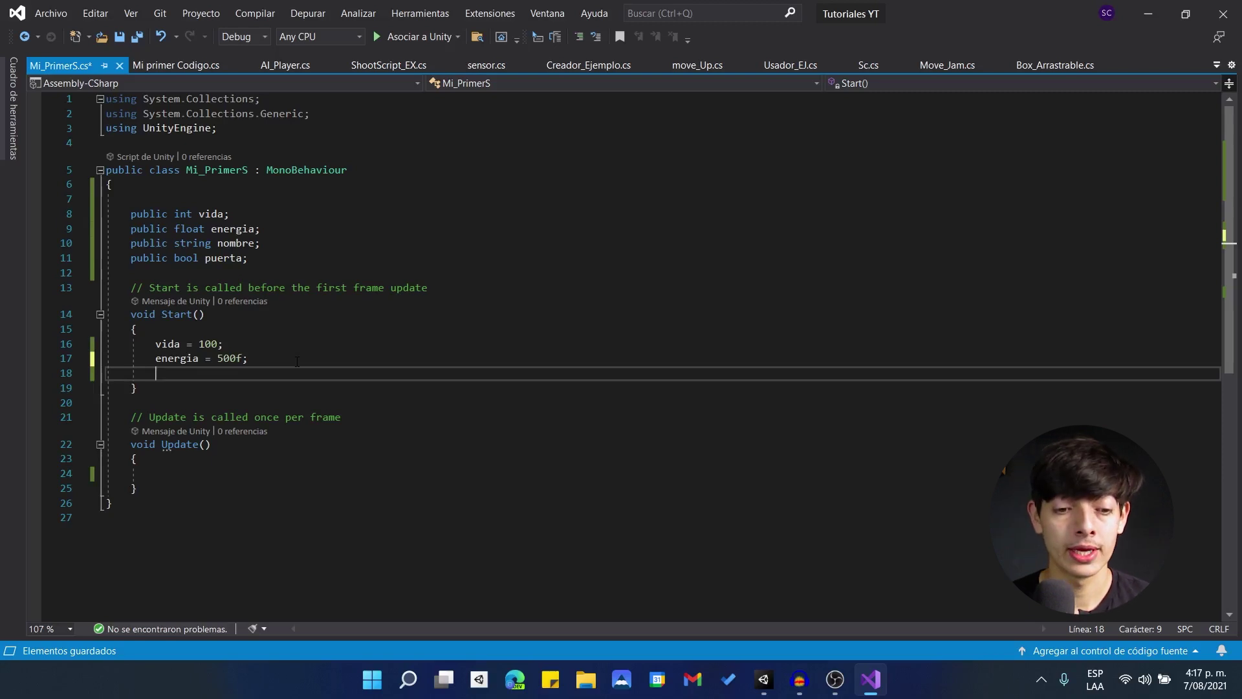
type("nombre=")
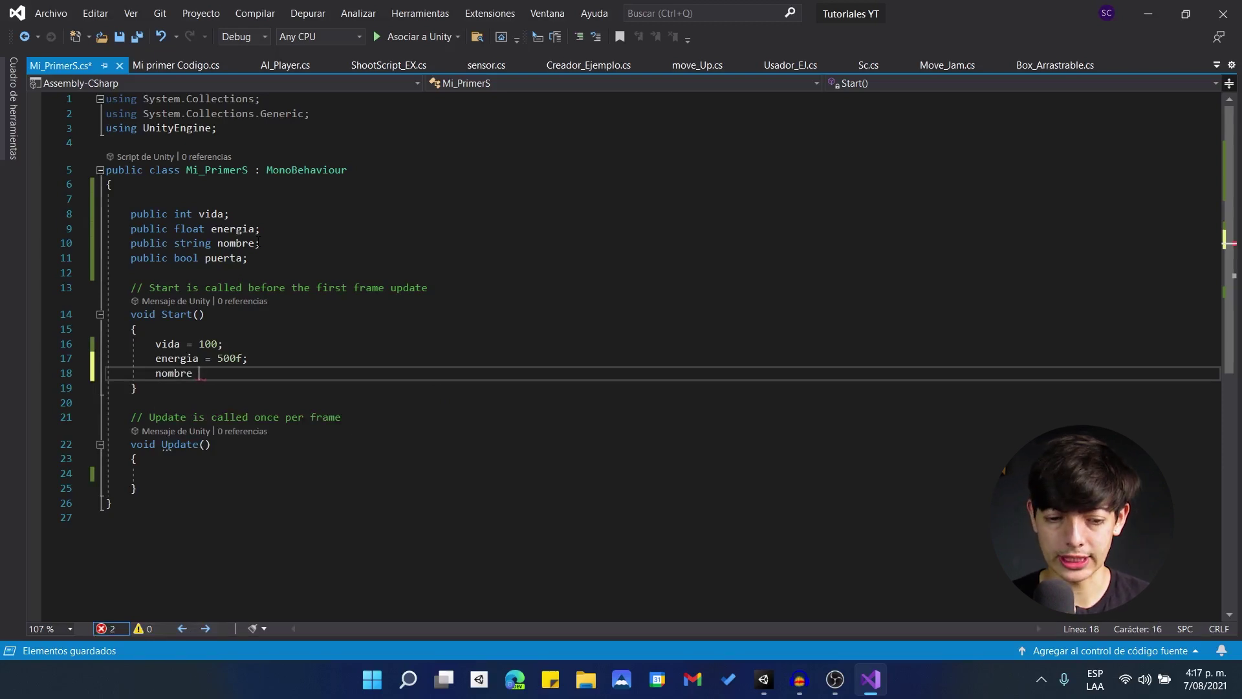
type("= ")
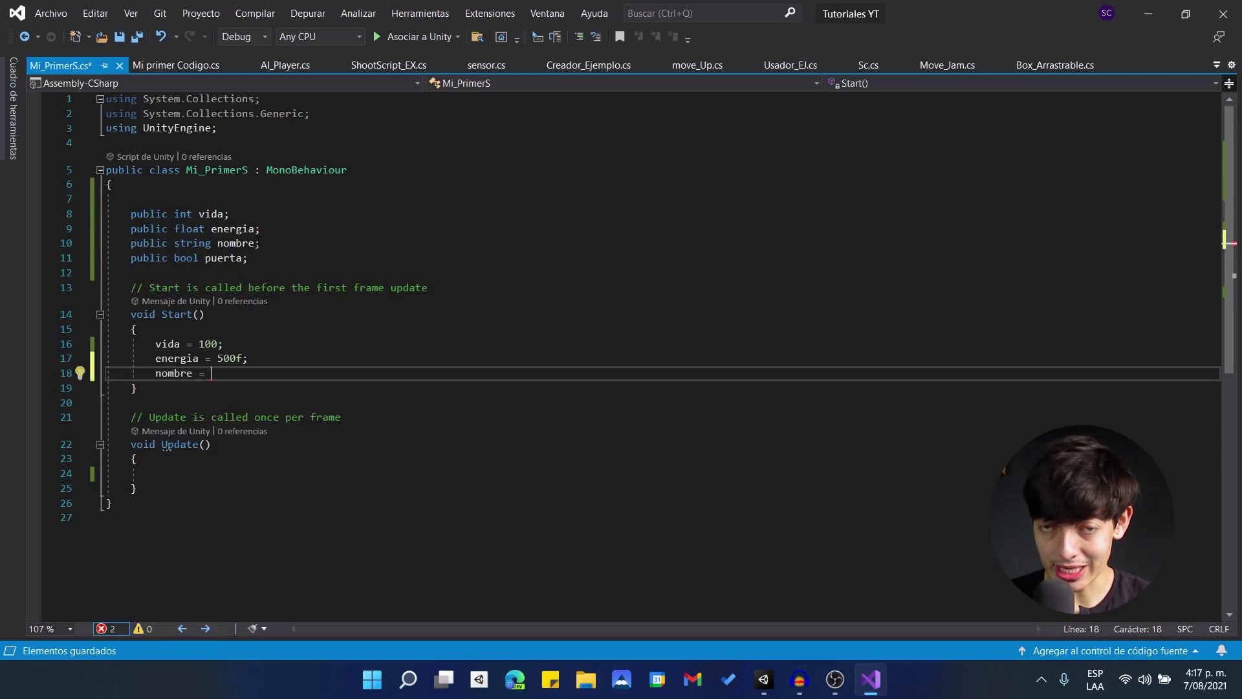
type("santi")
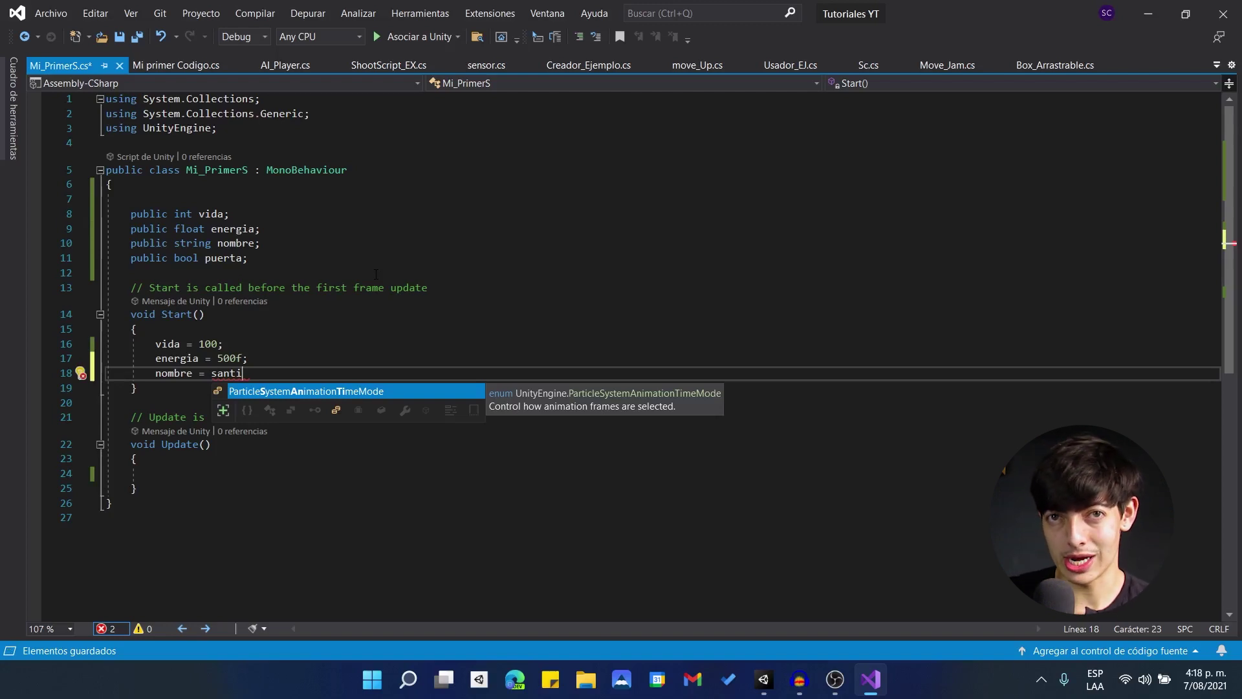
key("Left")
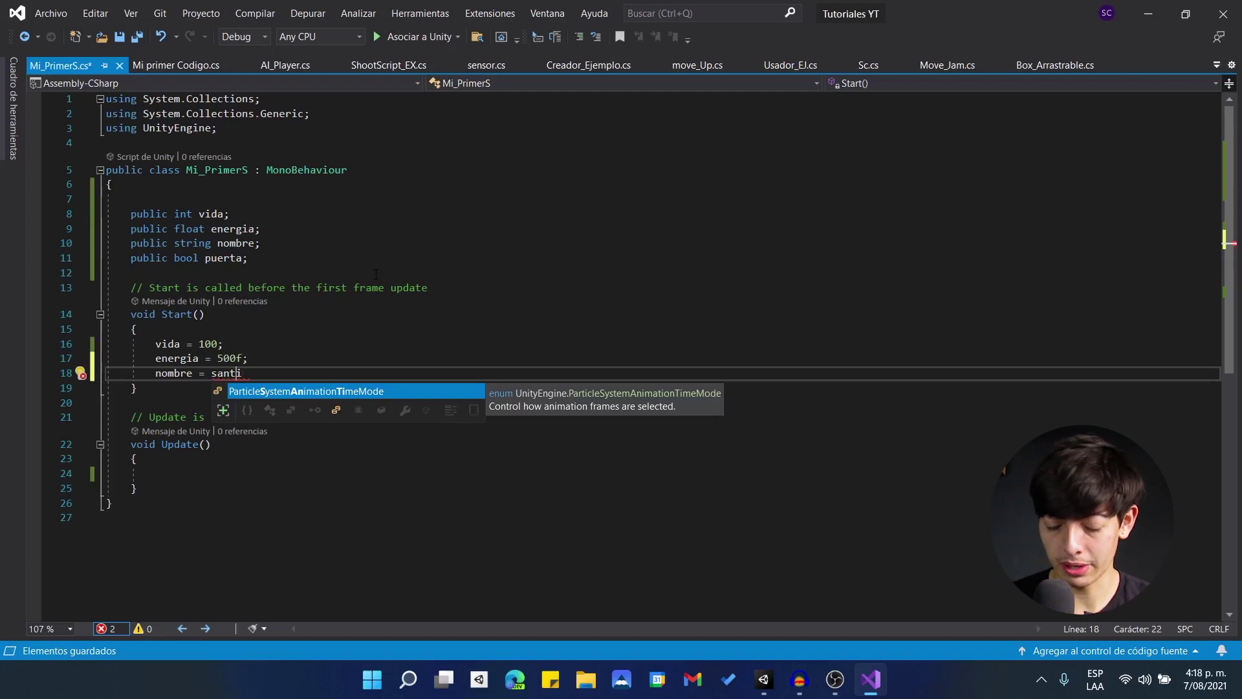
key("Left")
type("\"")
key("End")
type("\";")
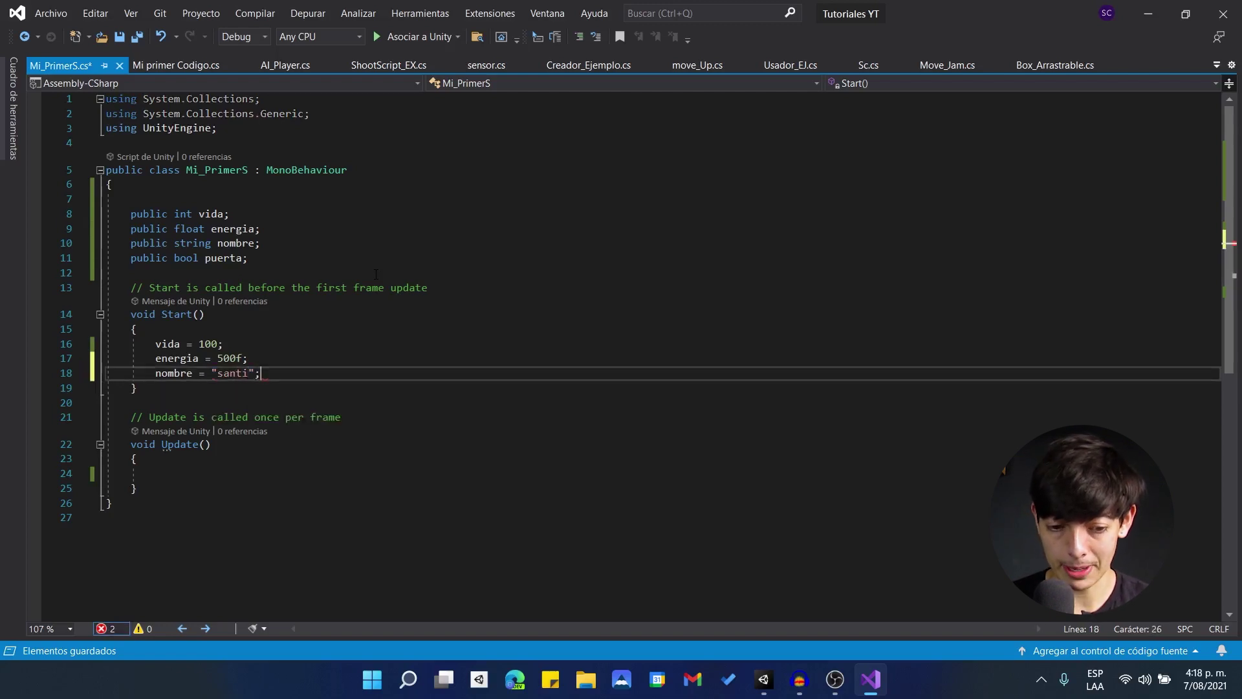
key("ctrl+s")
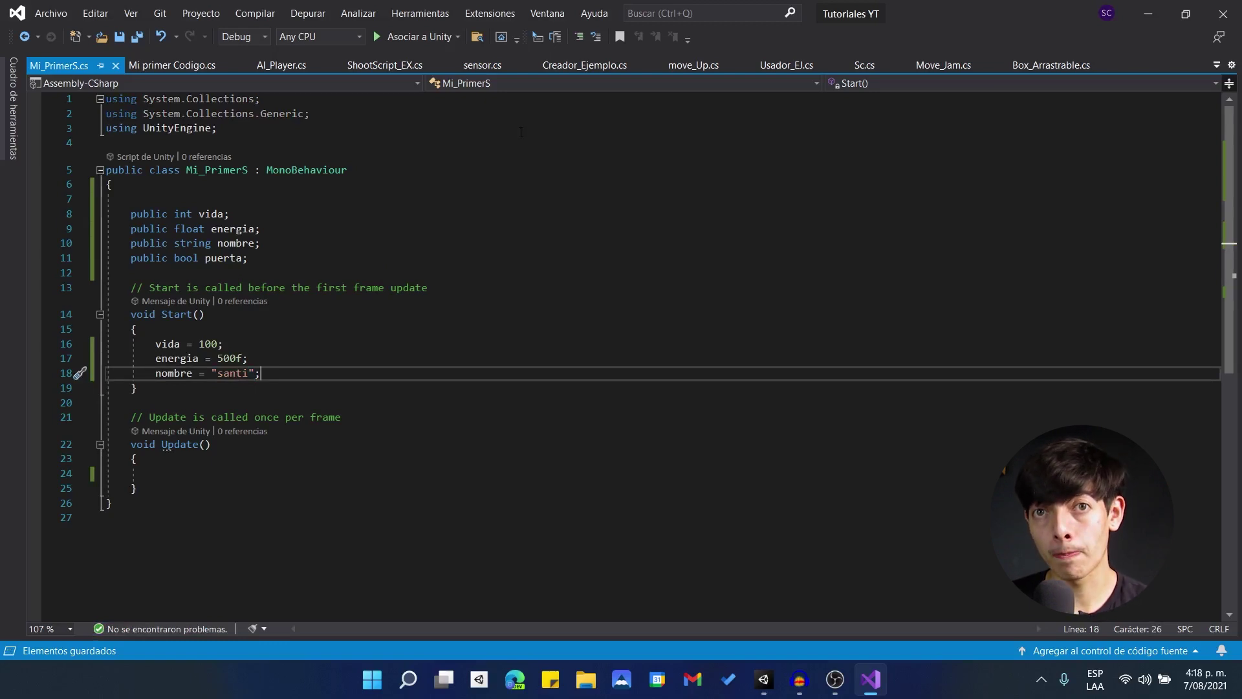
left_click(219, 343)
left_click(243, 358)
left_click(253, 373)
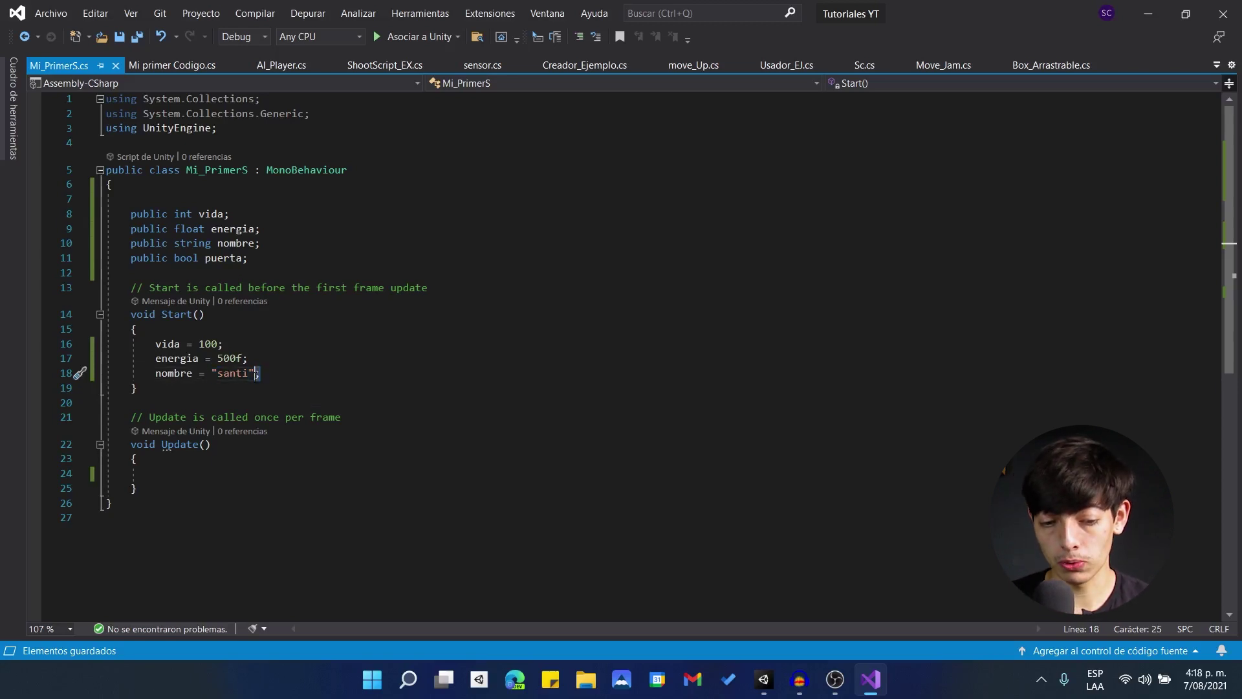
Step: Add 'puerta = false;' as the last Start() line, save, and switch to Unity
left_click(296, 371)
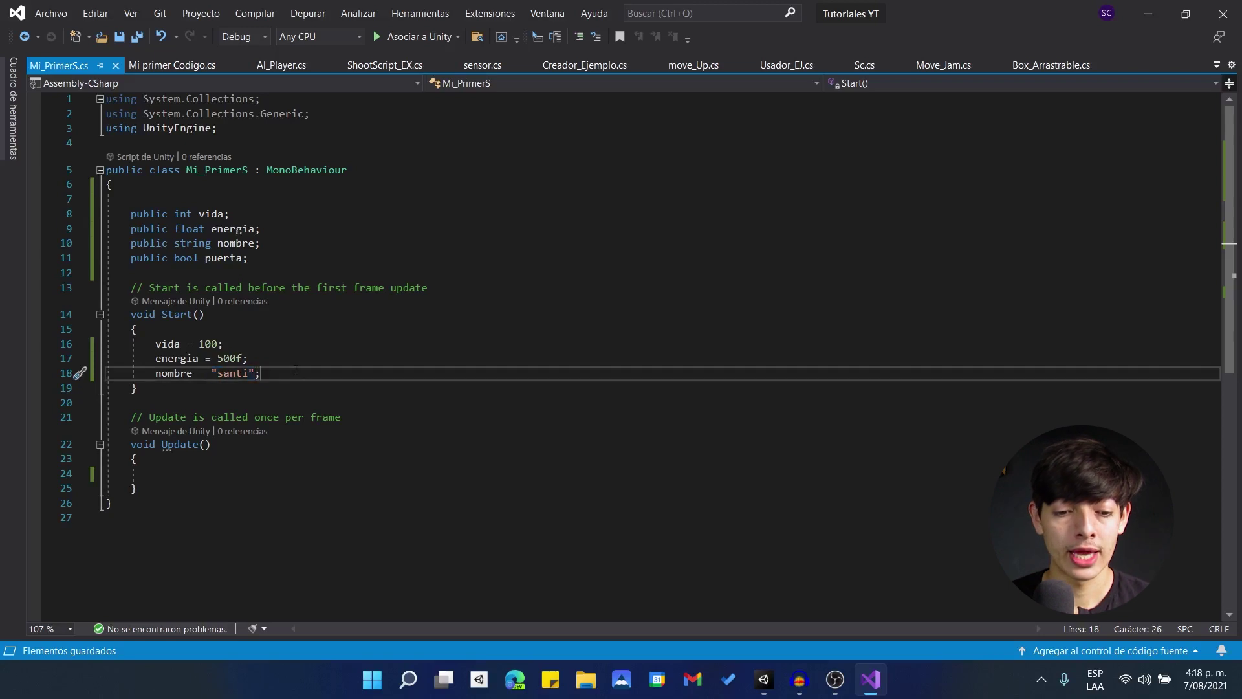
key("Return")
type("puerta")
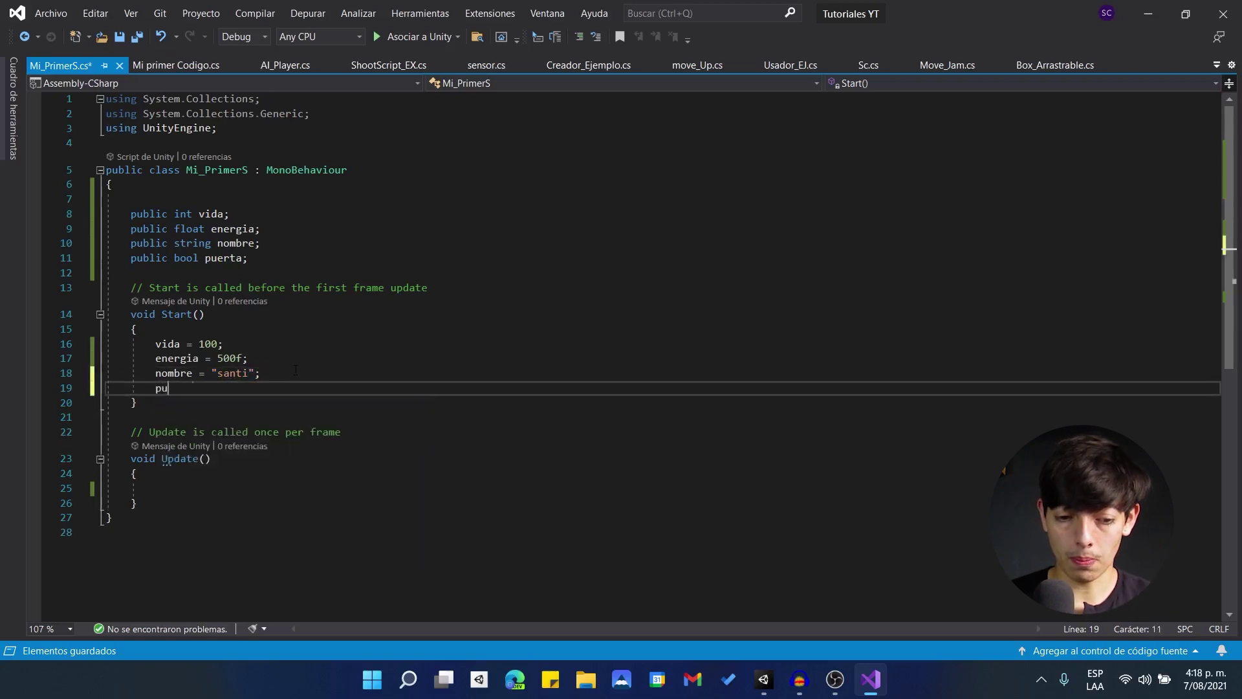
double_click(186, 257)
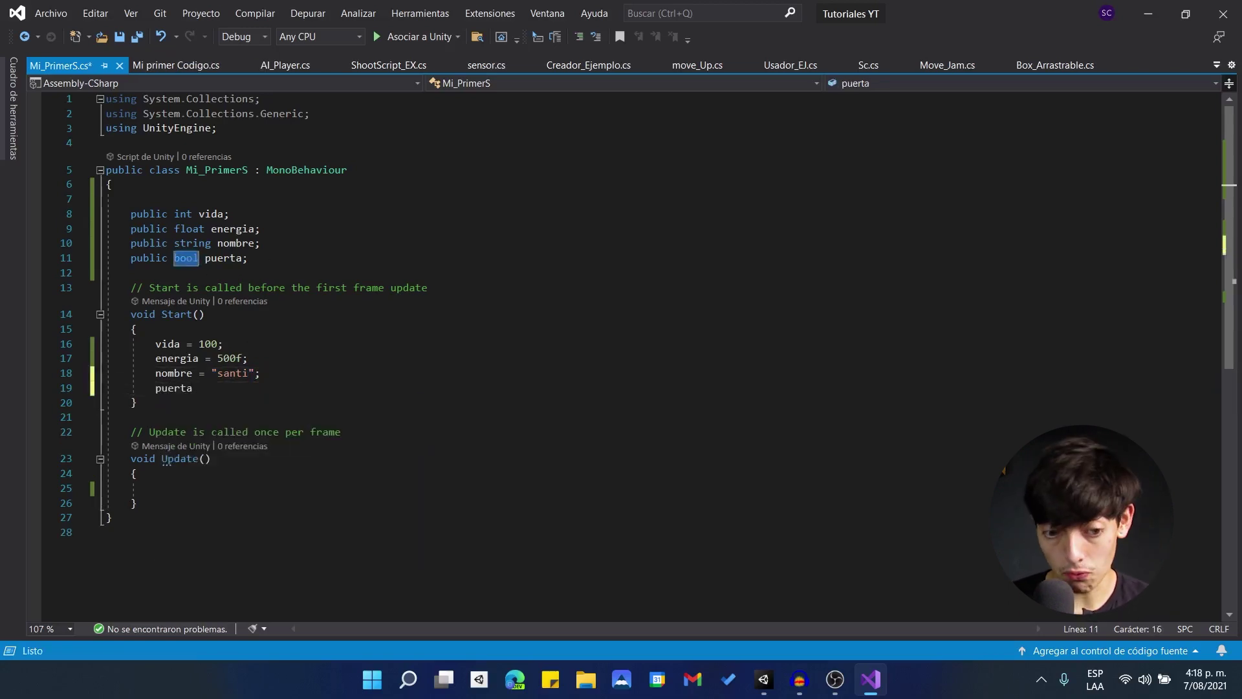
left_click(238, 394)
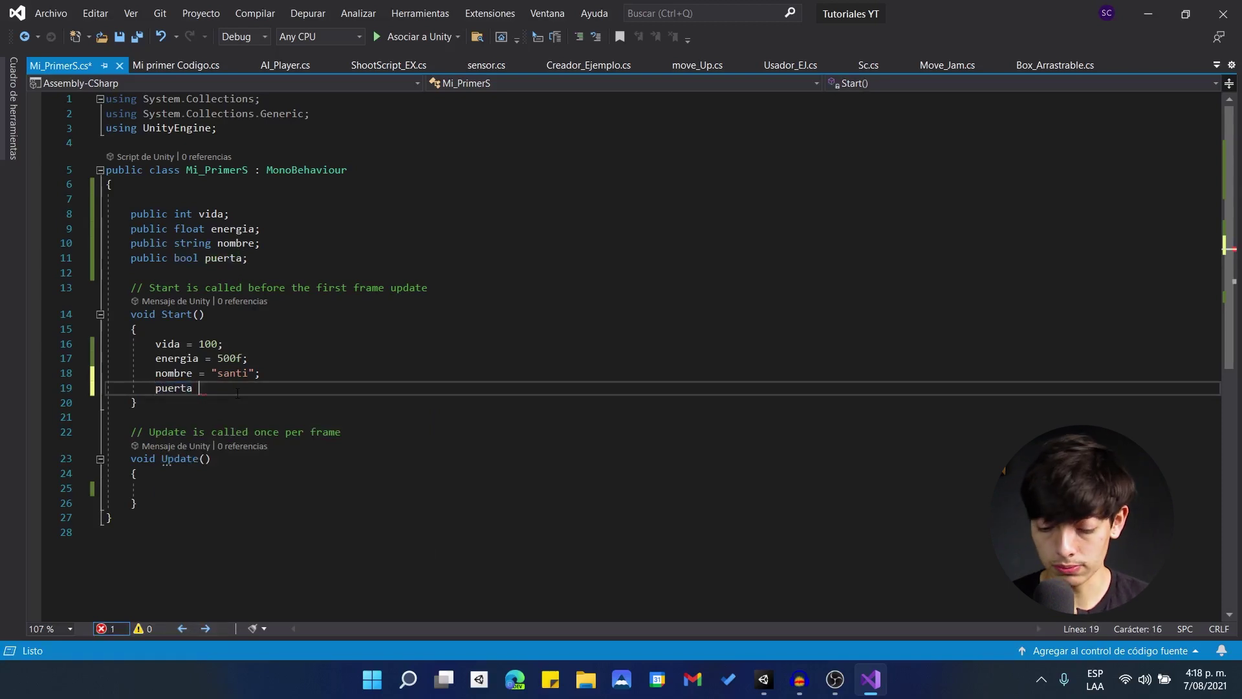
type("=t")
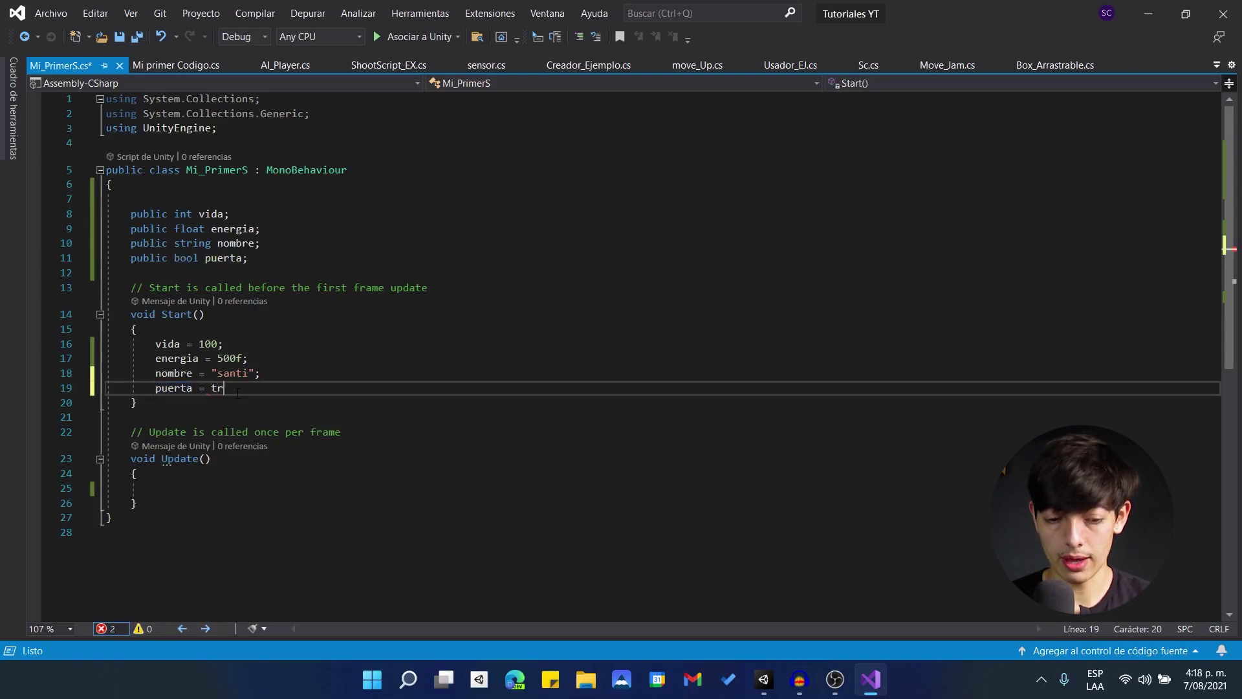
key("BackSpace")
type("false;")
key("ctrl+s")
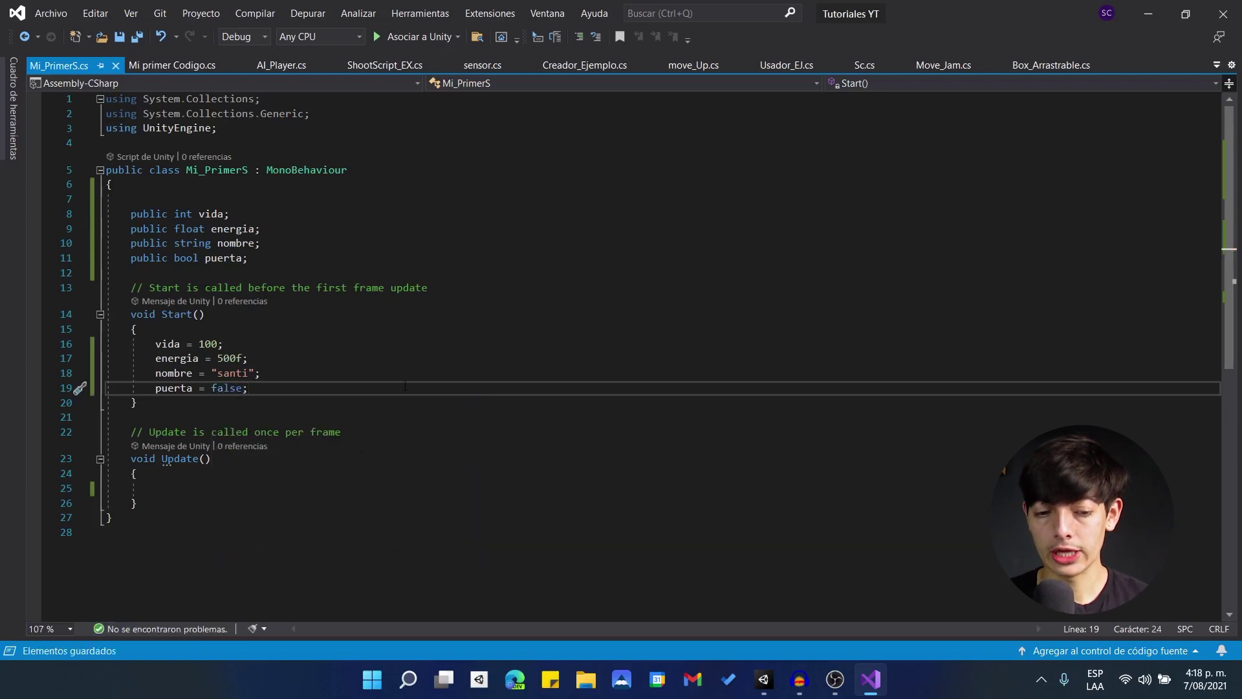
left_click(769, 694)
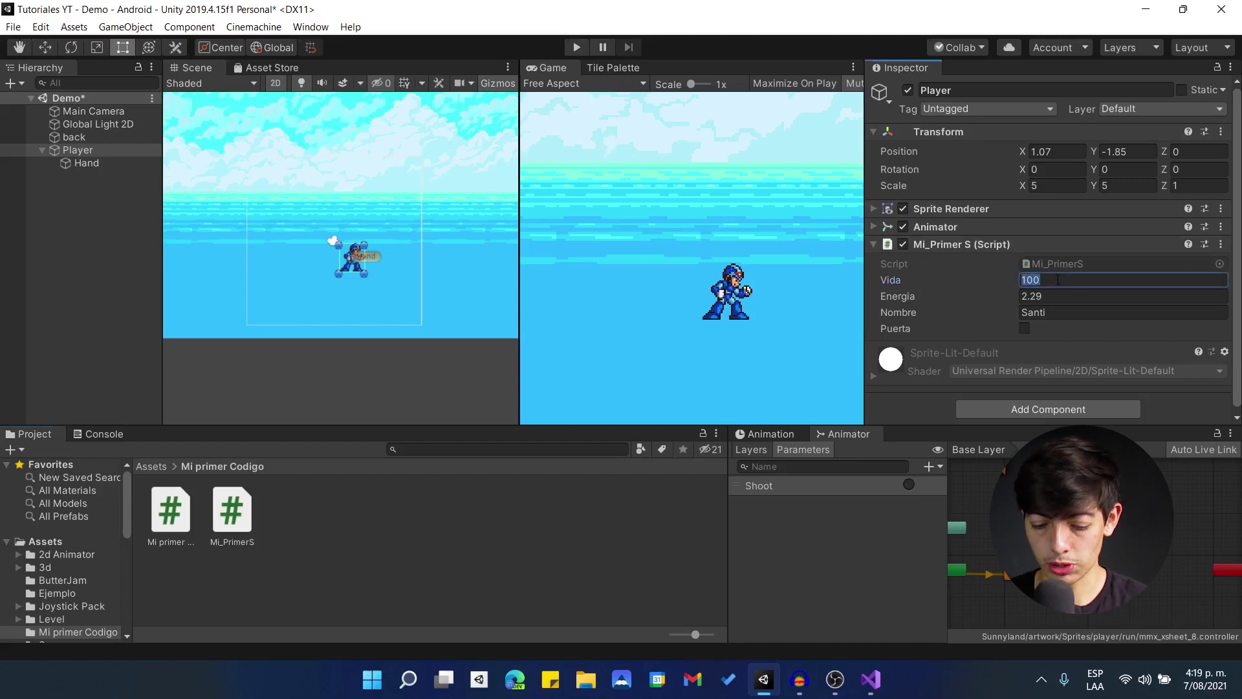
Step: Set the Player's Vida, Energia and Nombre to 0 and tick Puerta in the Inspector
type("0")
key("Tab")
type("0")
key("Tab")
type("0")
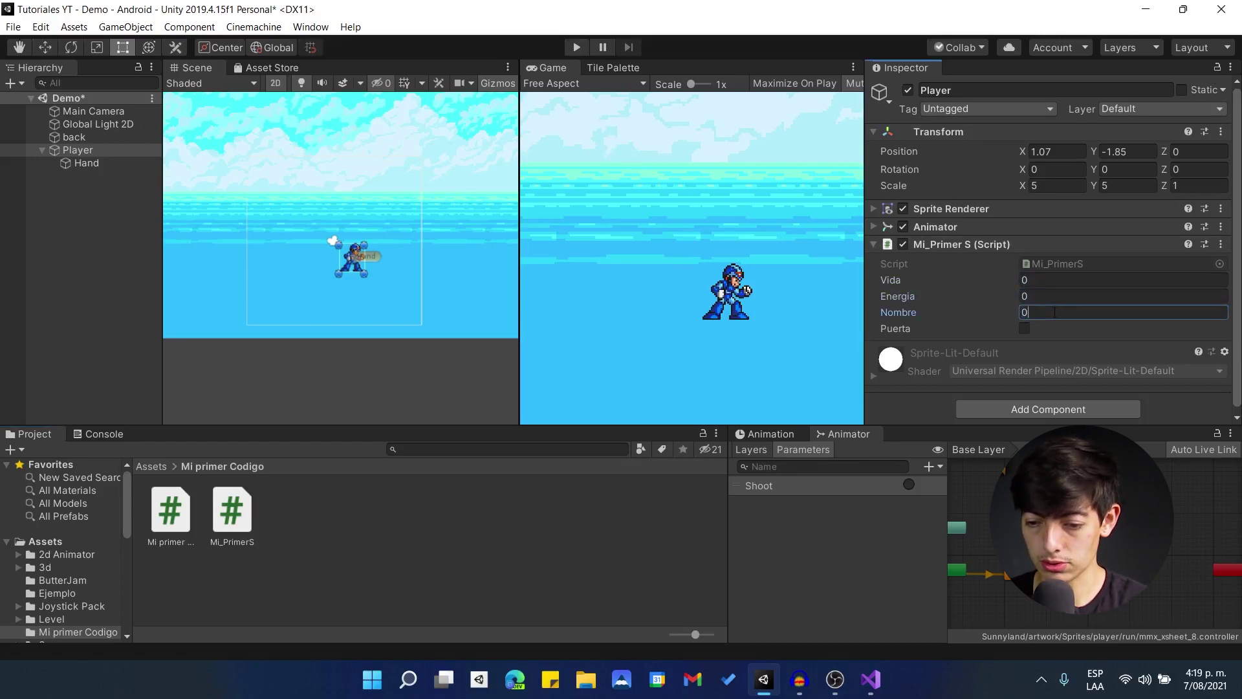
left_click(1049, 329)
left_click(1050, 313)
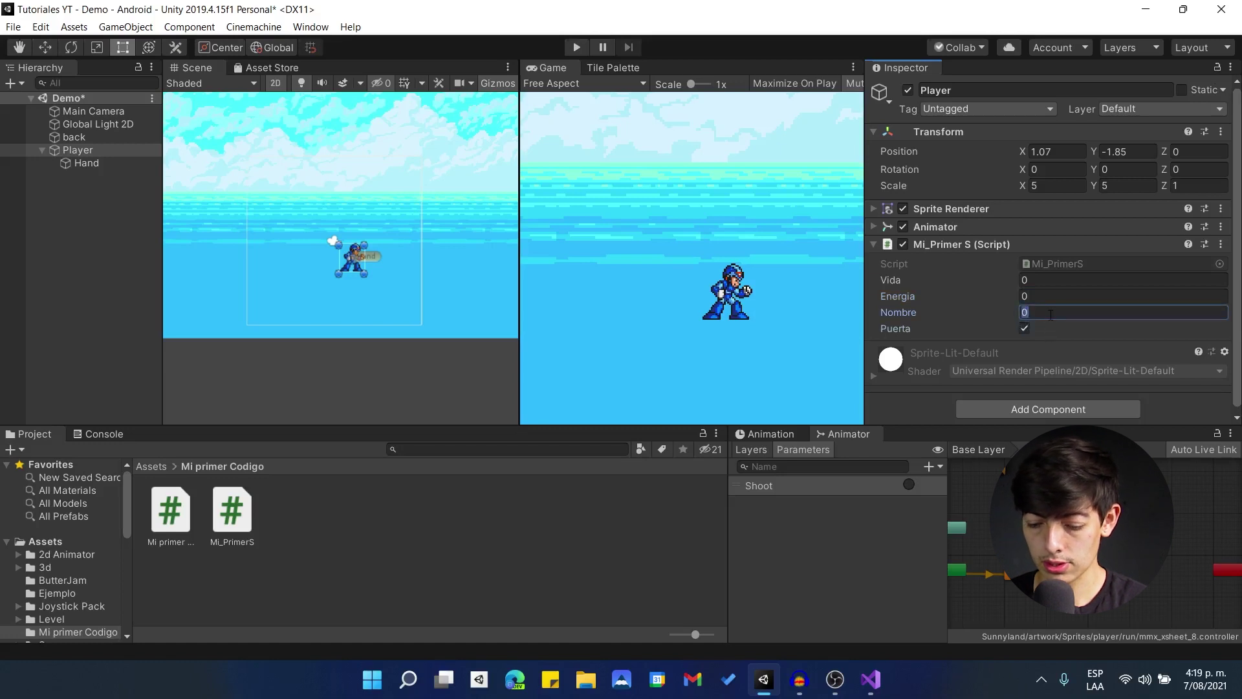
left_click(1047, 329)
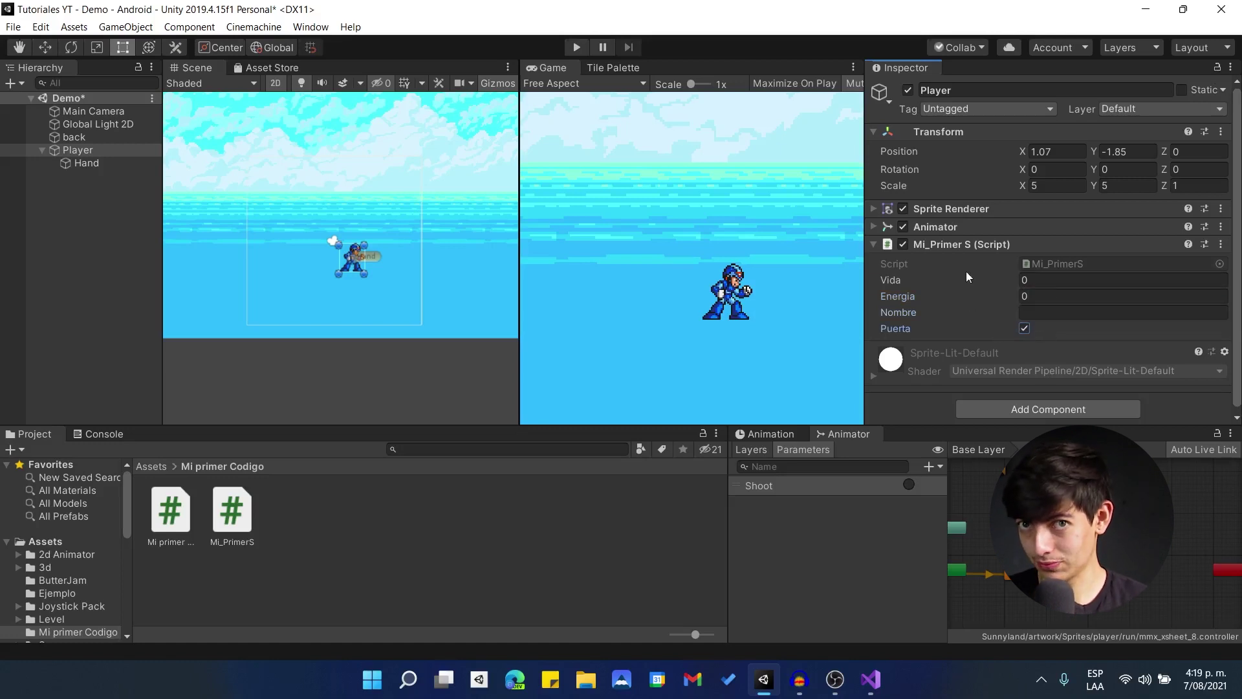
Step: Play the game to confirm Start overrides those values, stop it, and return to Visual Studio
left_click(573, 45)
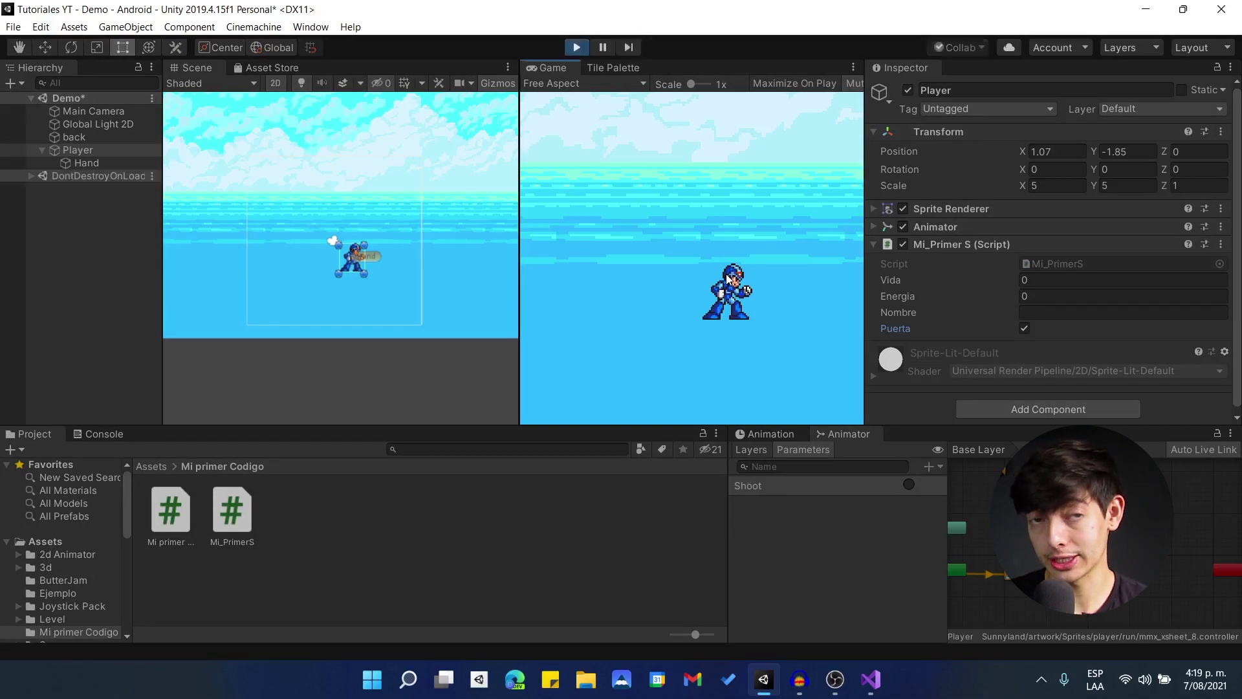
left_click(1054, 280)
key("Tab")
key("Tab")
left_click(1062, 329)
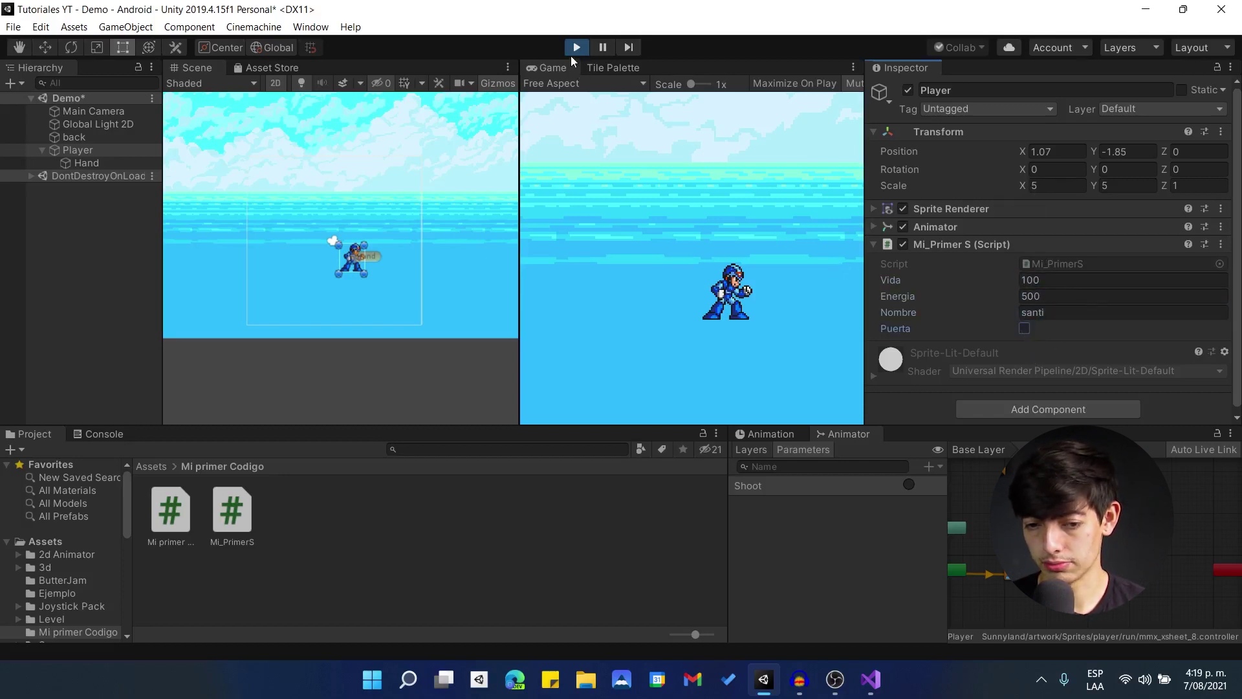
left_click(871, 681)
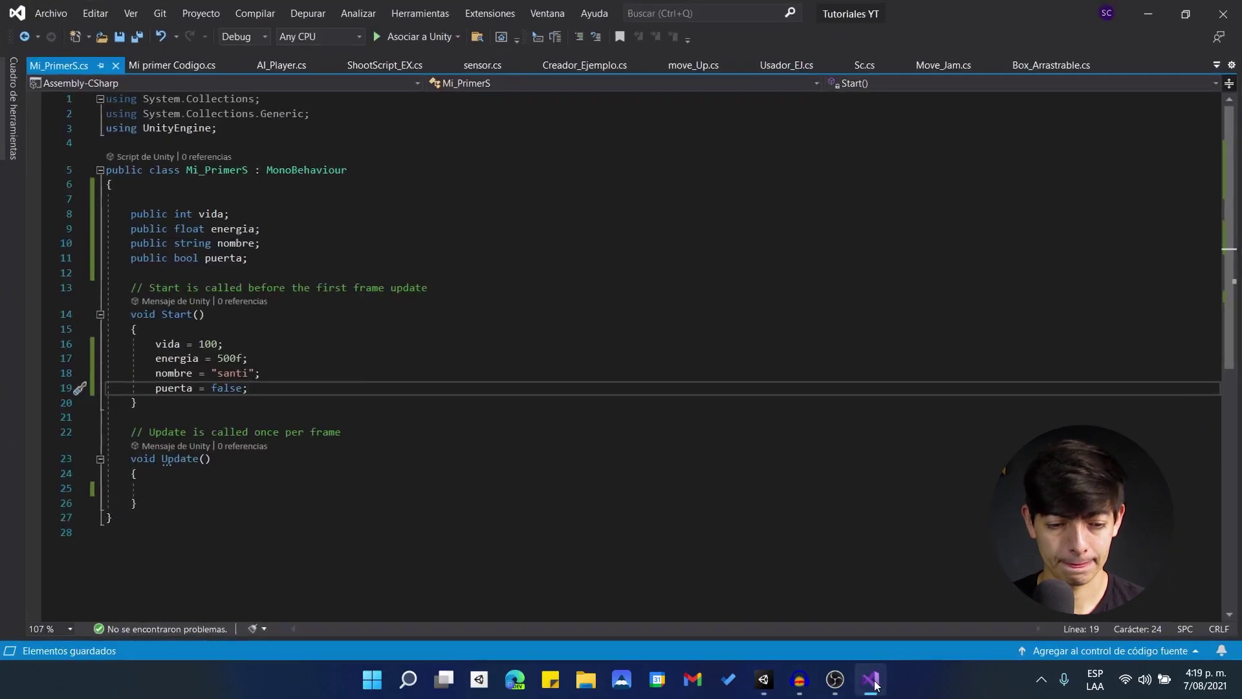
left_click(871, 681)
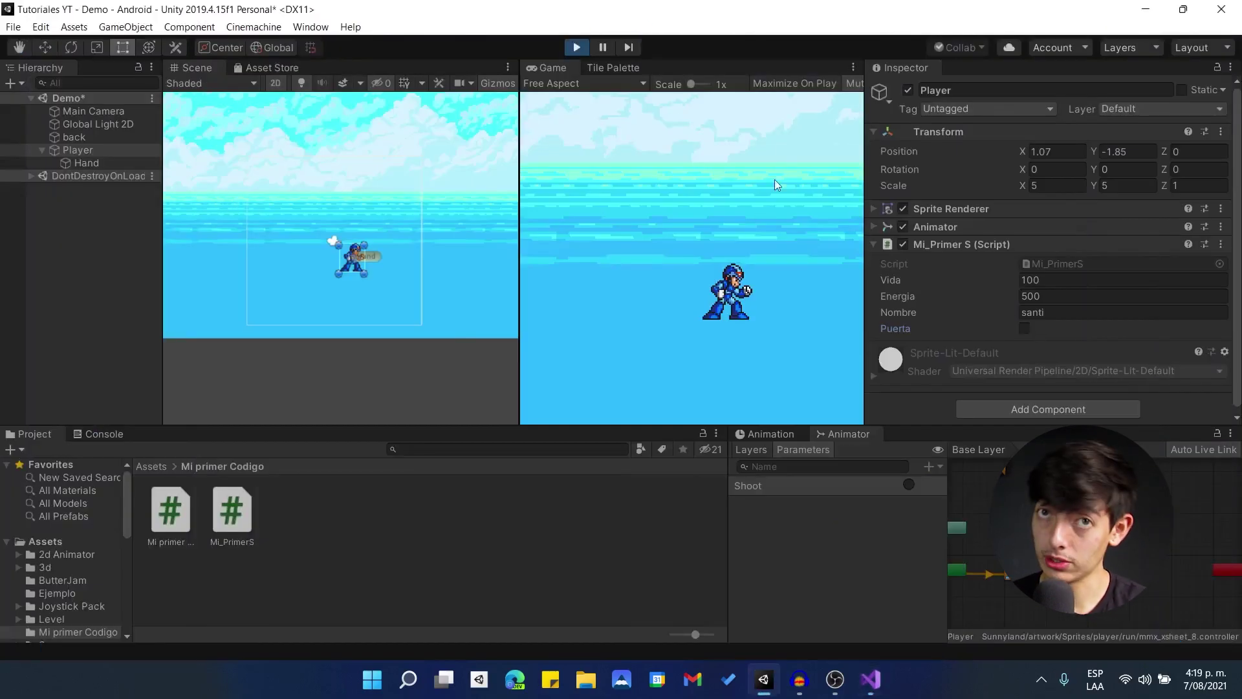
left_click(577, 49)
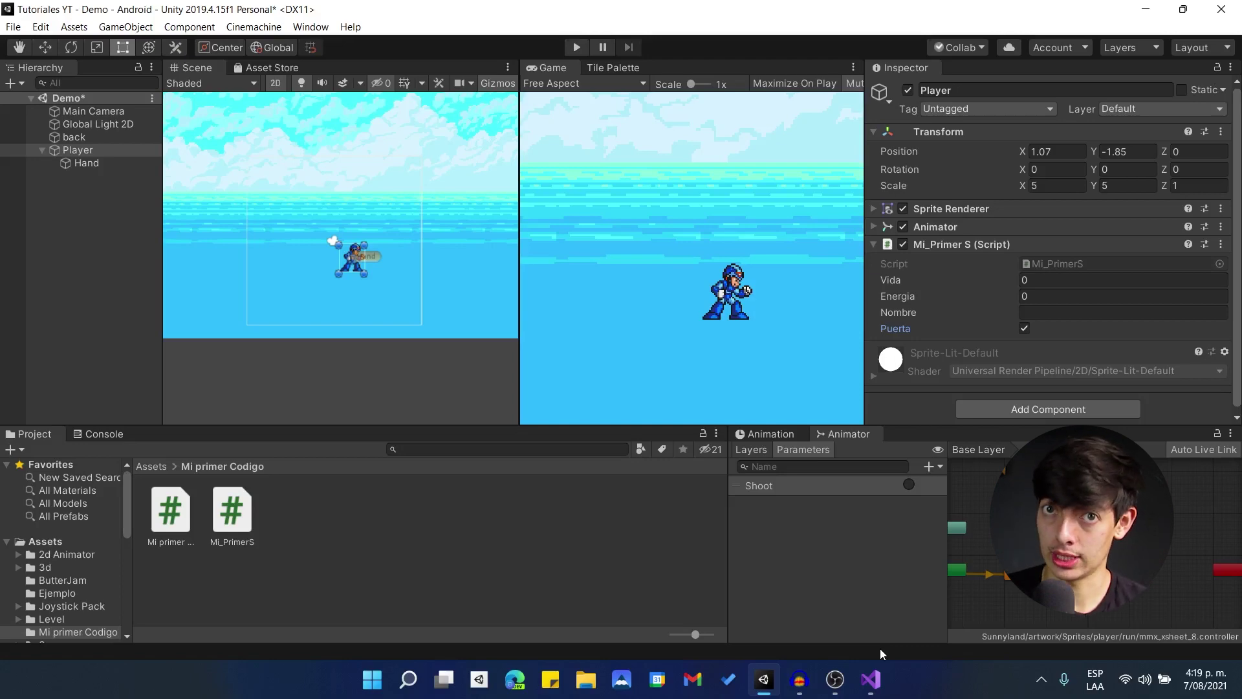
left_click(871, 679)
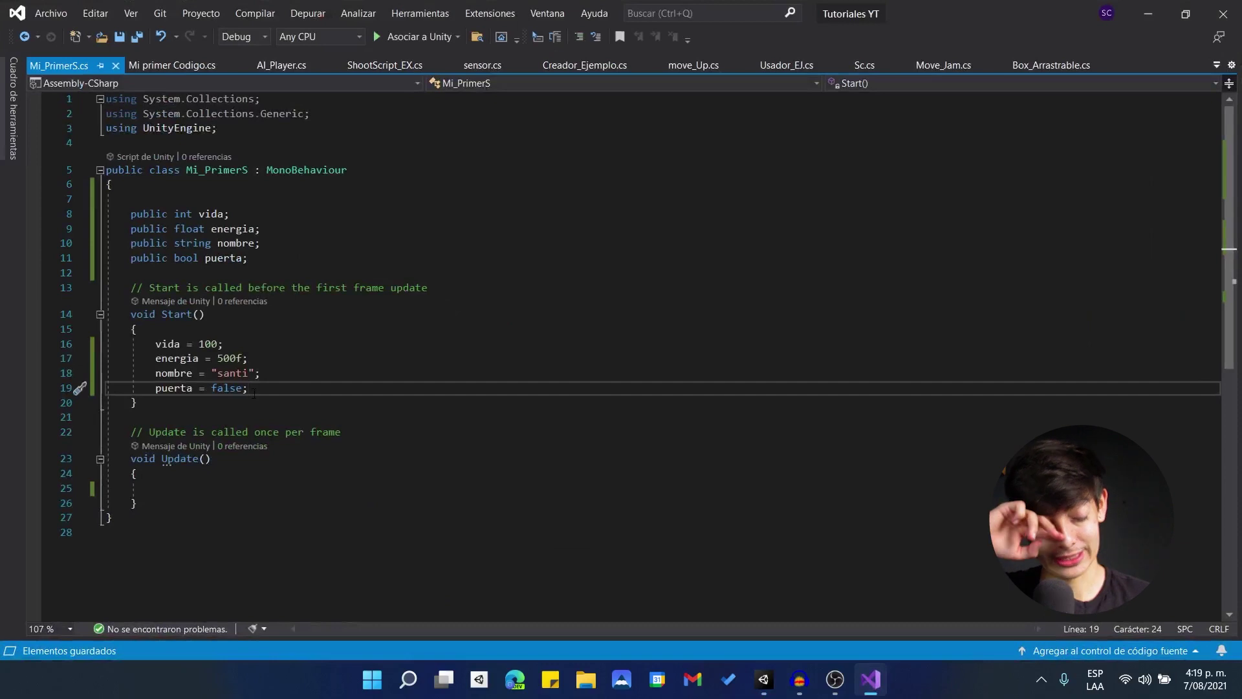
Step: Change the vida line to 'vida += 100;' and save
left_click(208, 344)
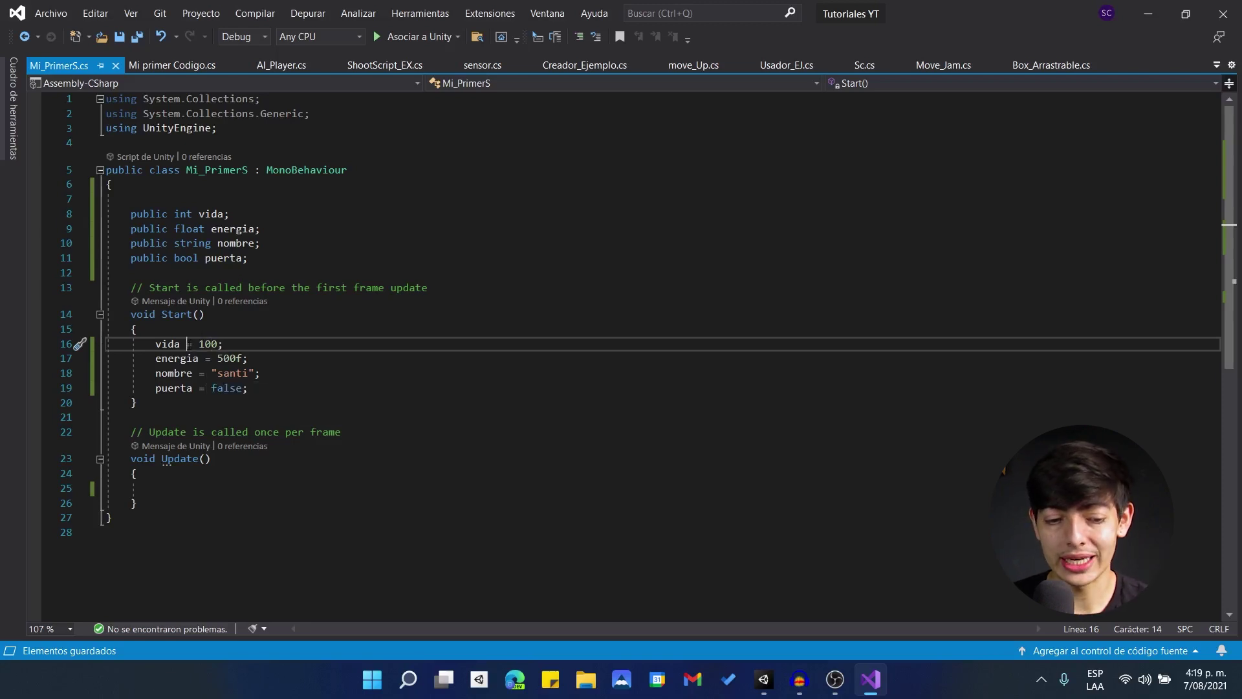
type("+")
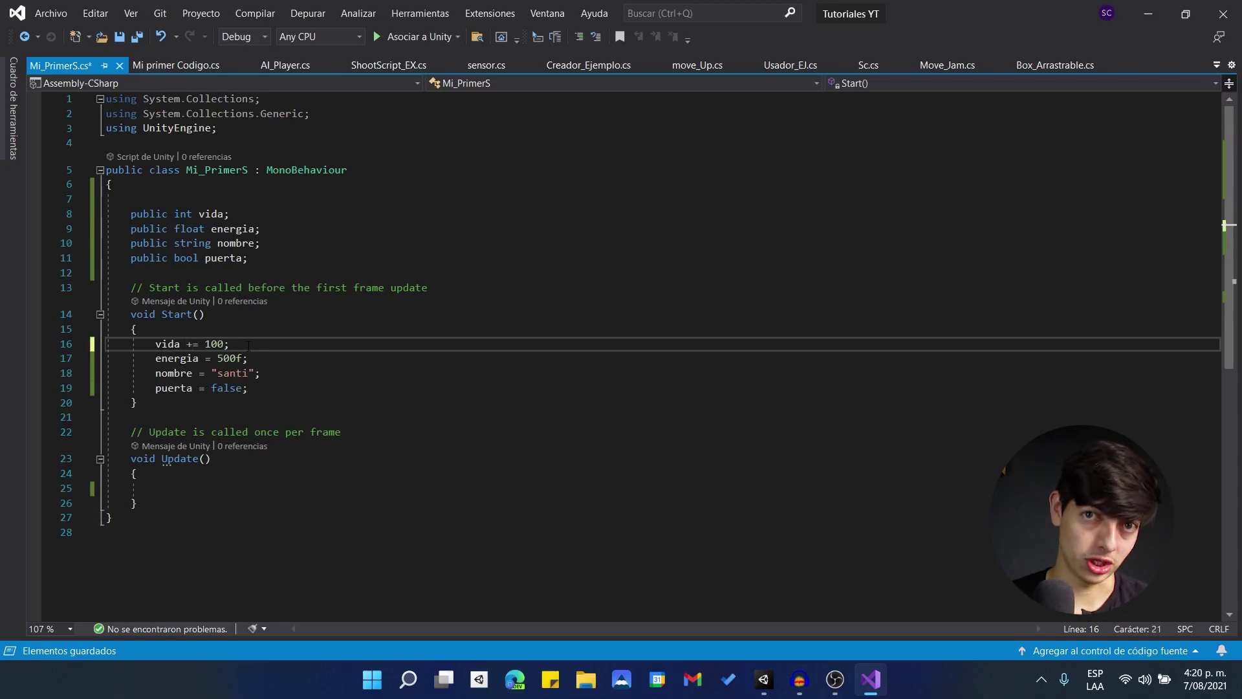
left_click_drag(199, 343, 186, 343)
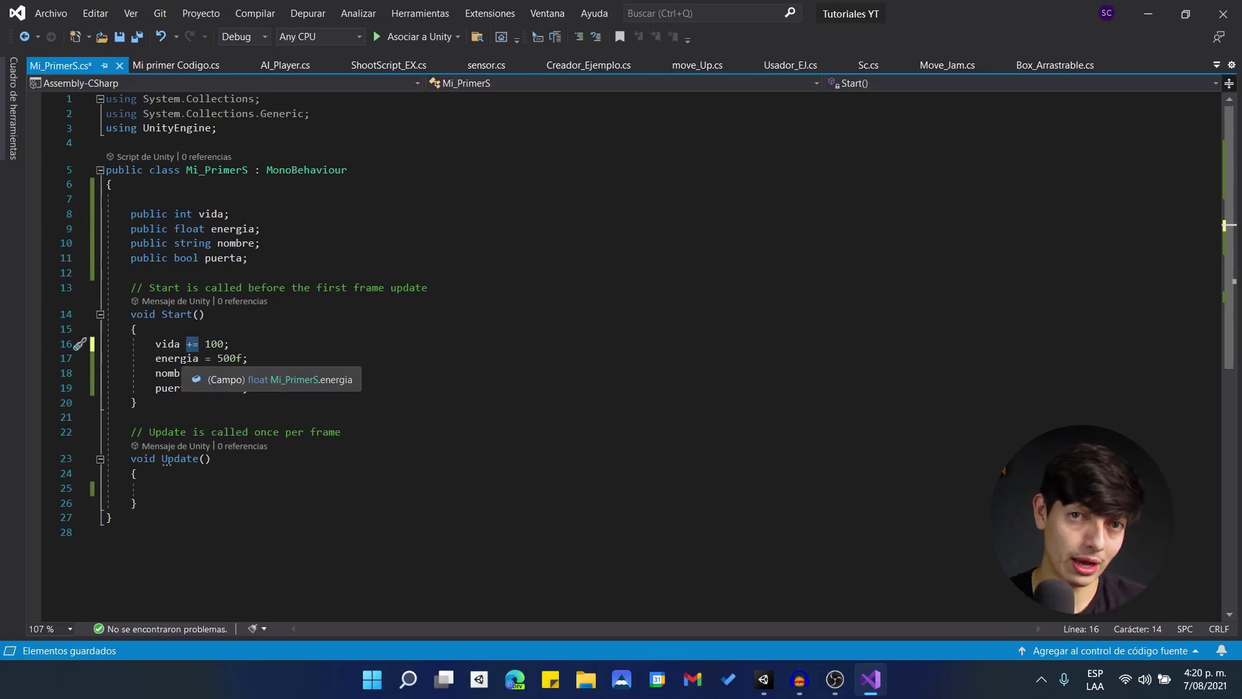
key("ctrl+s")
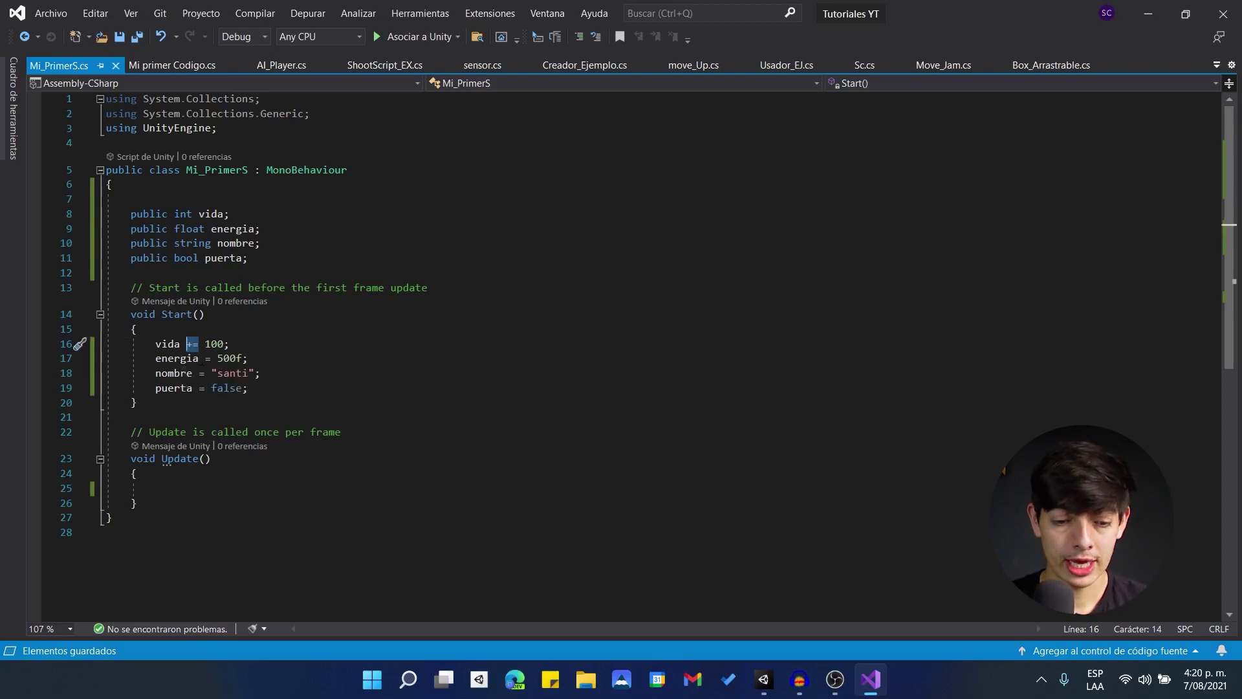
Step: Change the energia line to 'energia -= 500f;', save, and switch to Unity
left_click(205, 357)
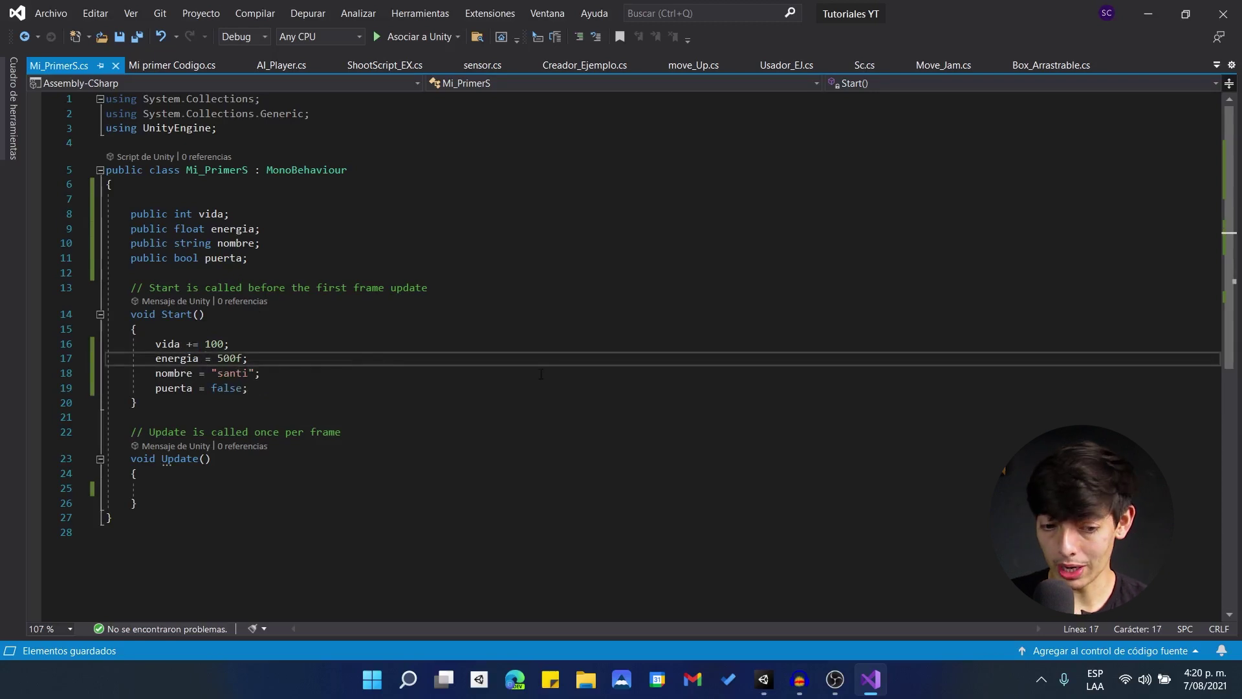
type("-")
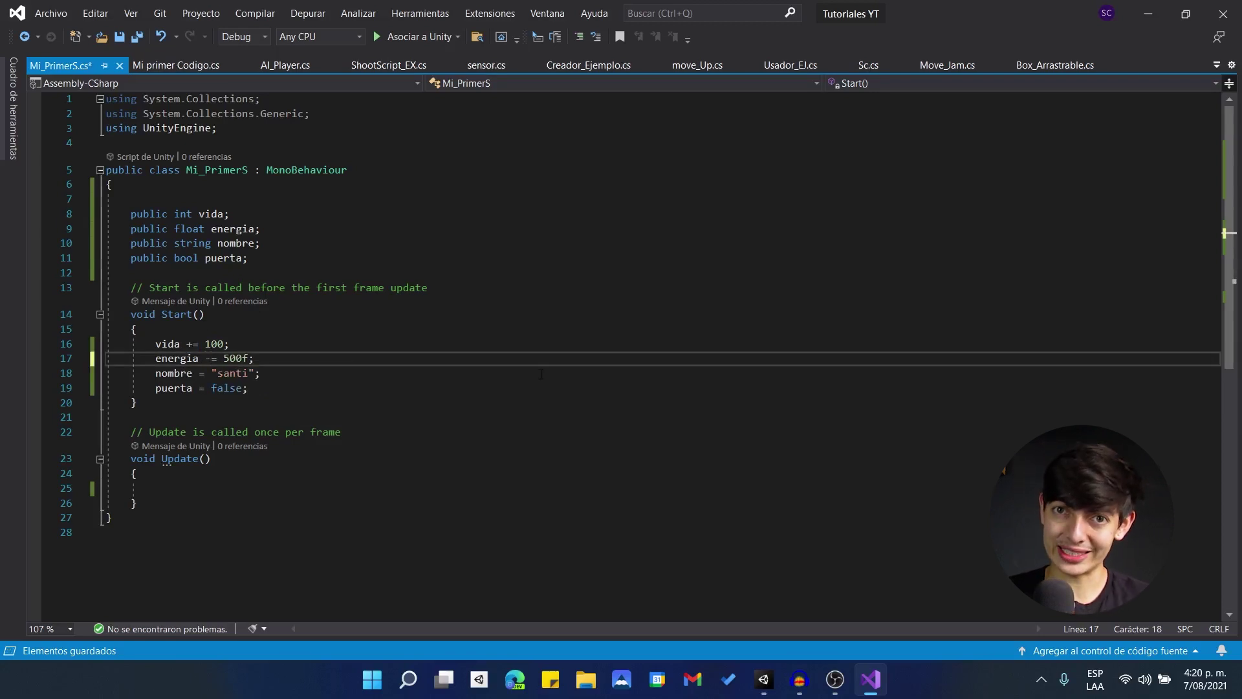
key("ctrl+s")
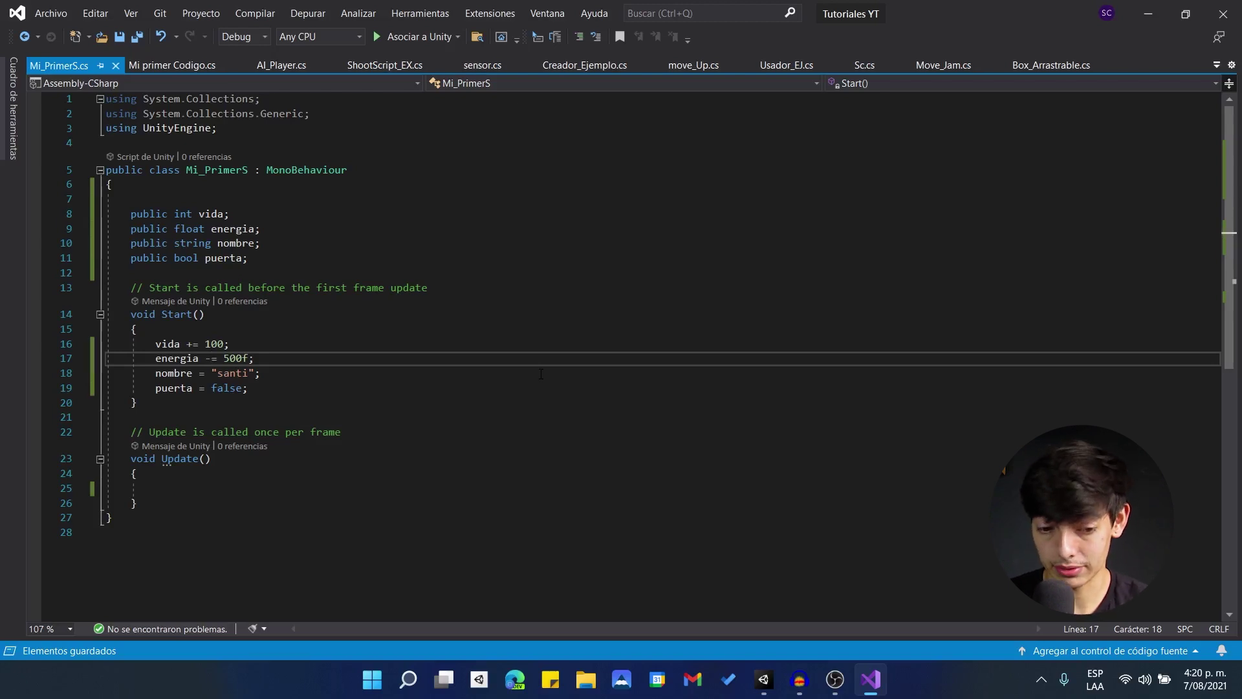
left_click_drag(212, 358, 199, 358)
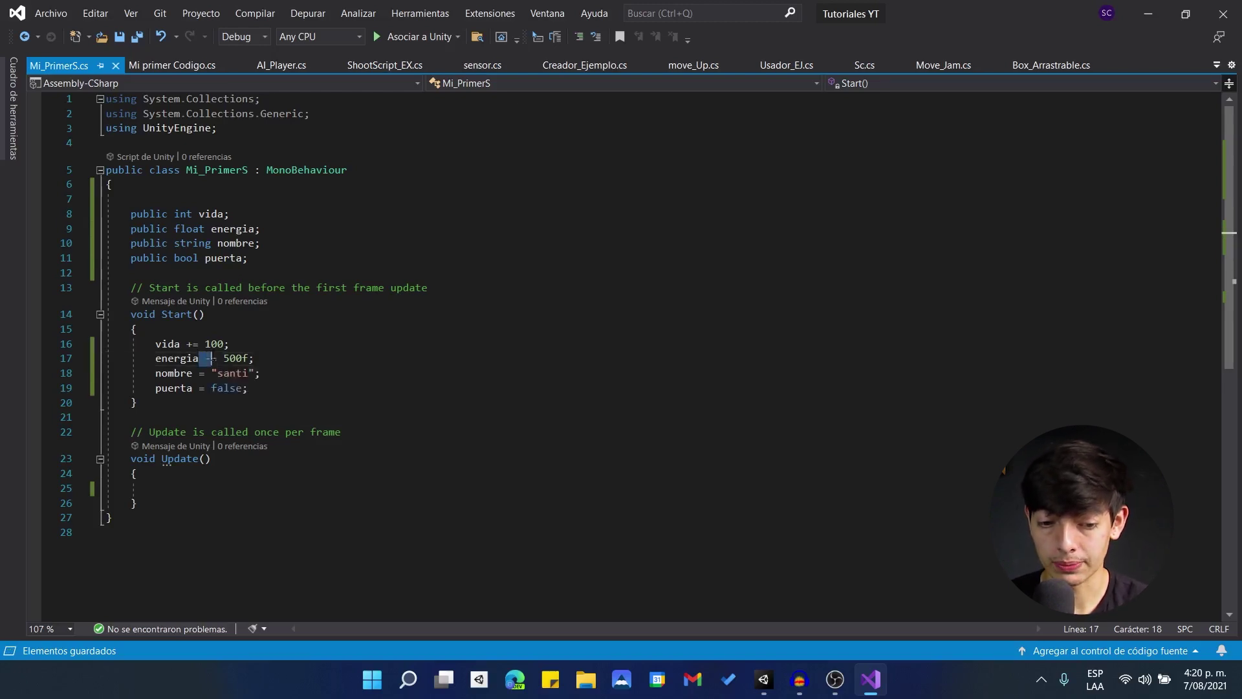
left_click_drag(187, 343, 212, 358)
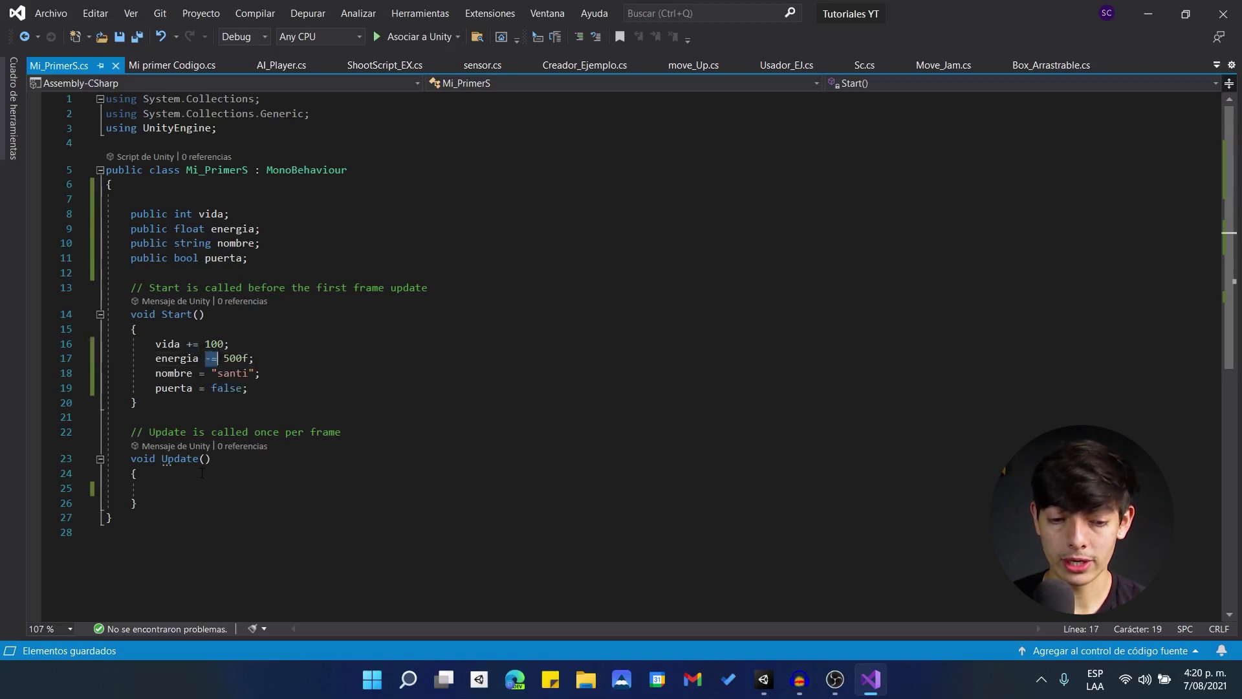
left_click(181, 388)
left_click(302, 377)
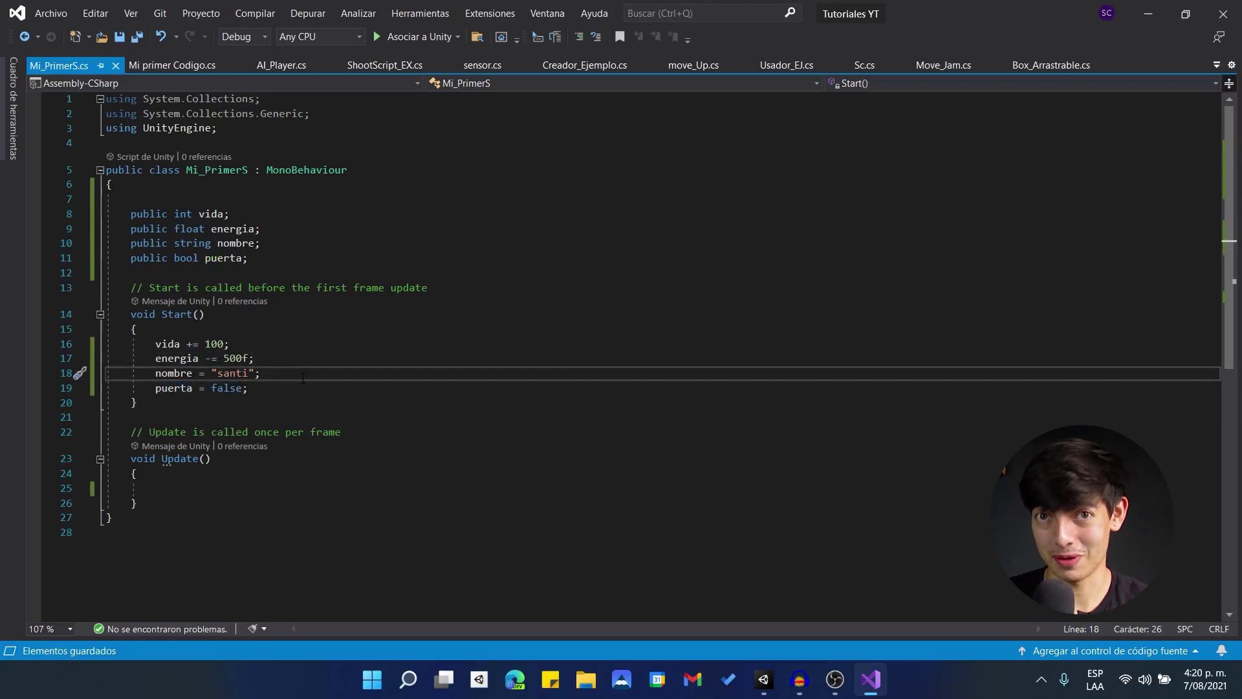
left_click(763, 679)
type("2000")
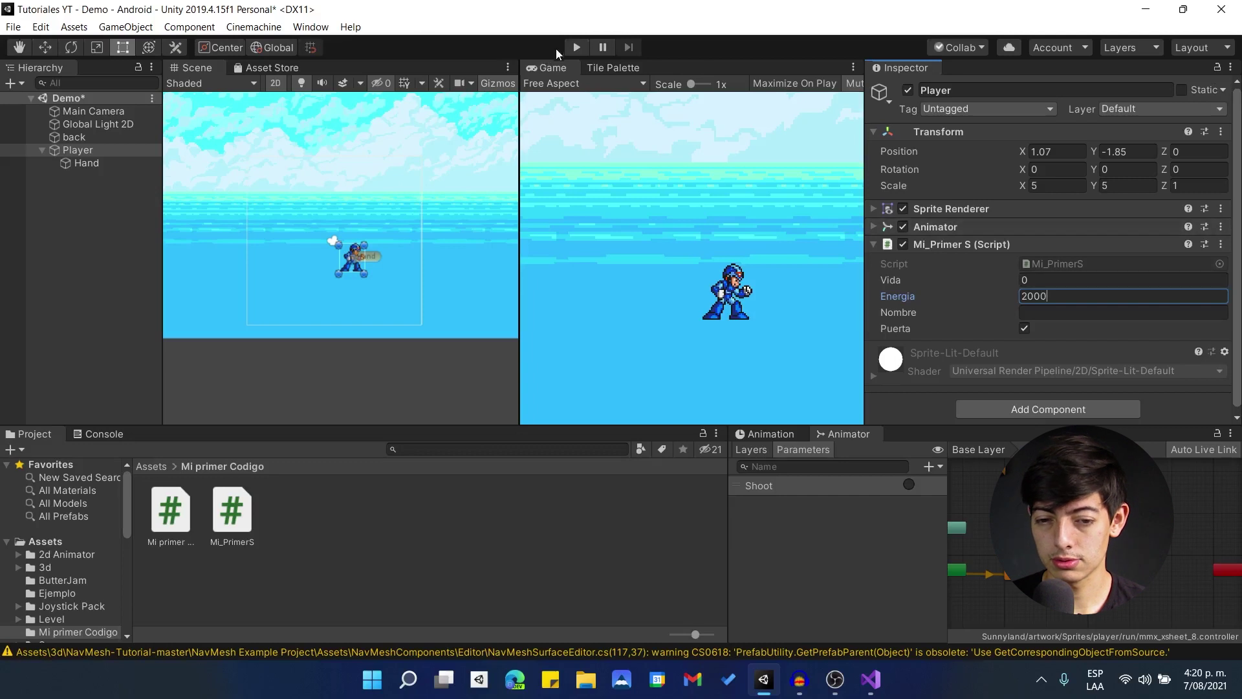
Step: Play with Energia at 2000, see Vida 100 and Energia 1500, then stop the game
left_click(578, 50)
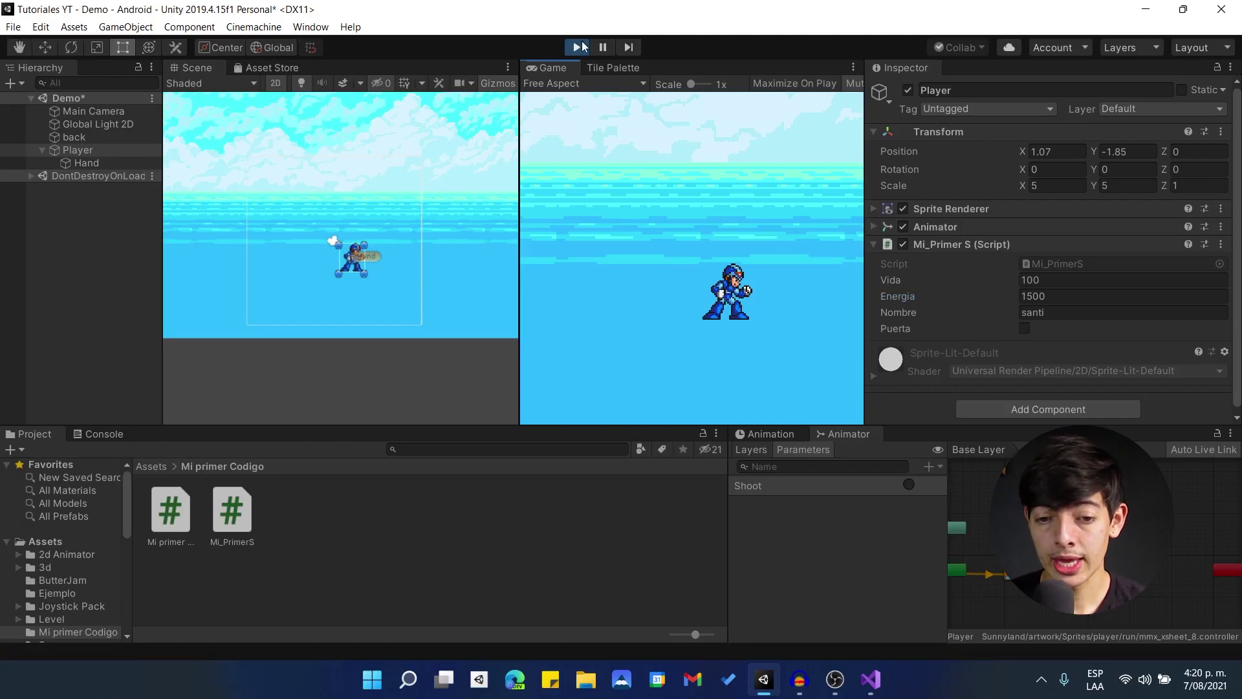
left_click(582, 47)
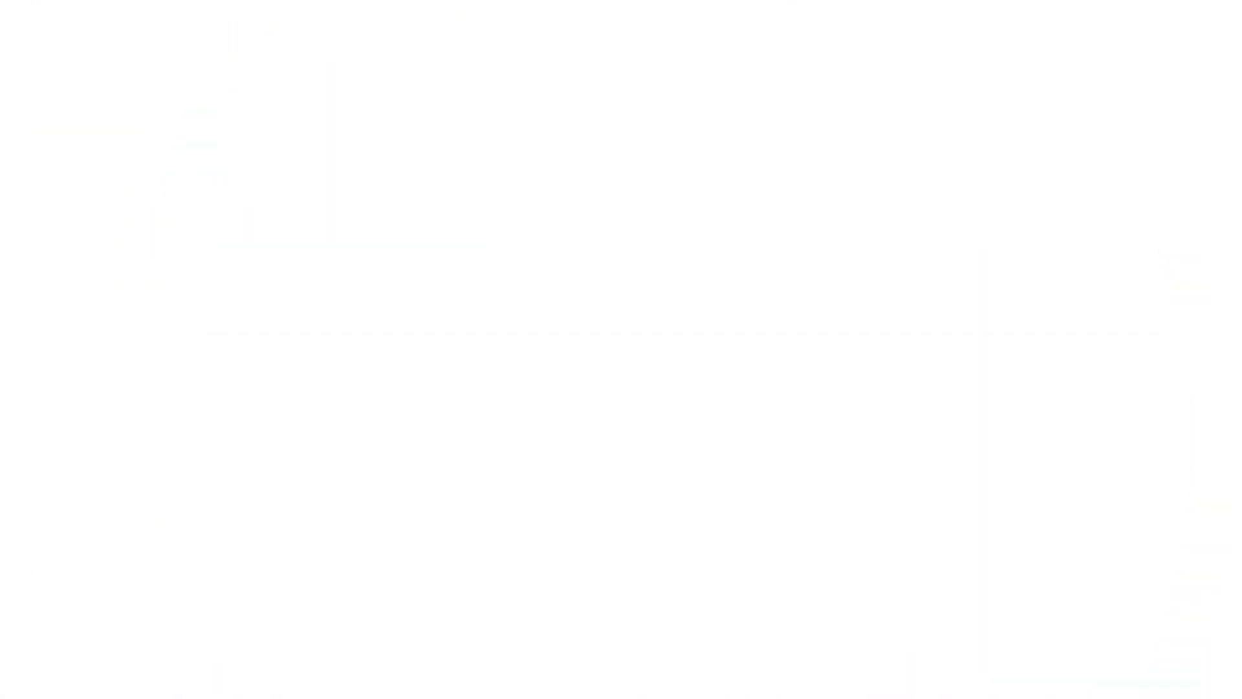